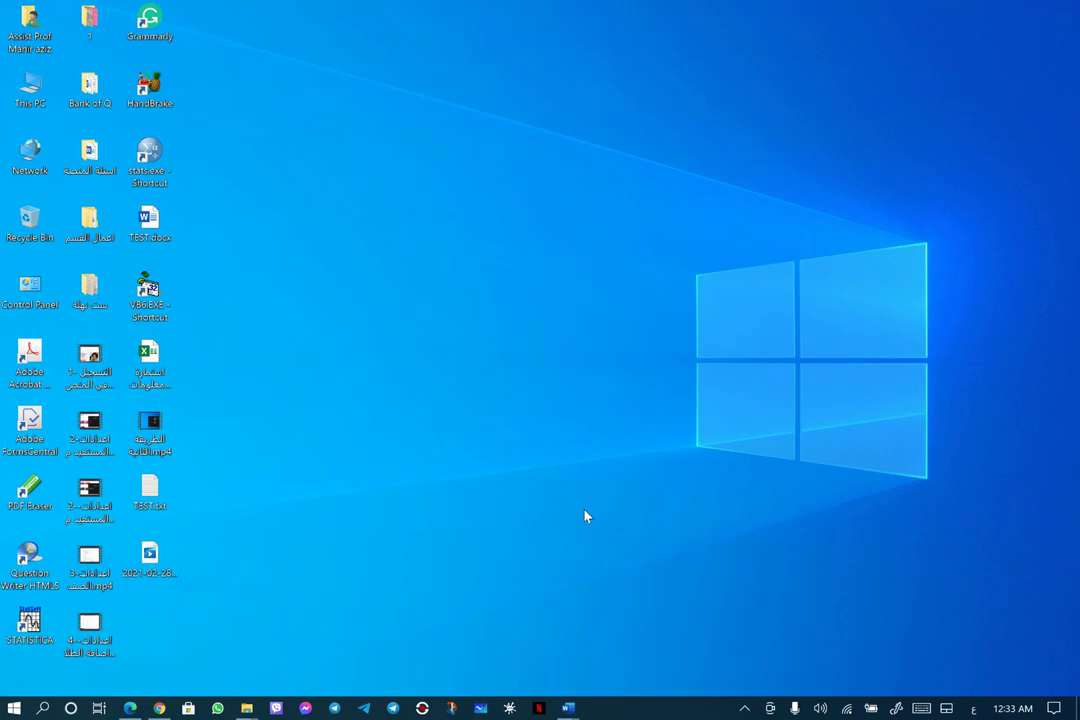
Launch Word from the Start menu and open a maximized blank document
mouse_move(568, 708)
left_click(13, 713)
left_click(142, 300)
left_click(150, 420)
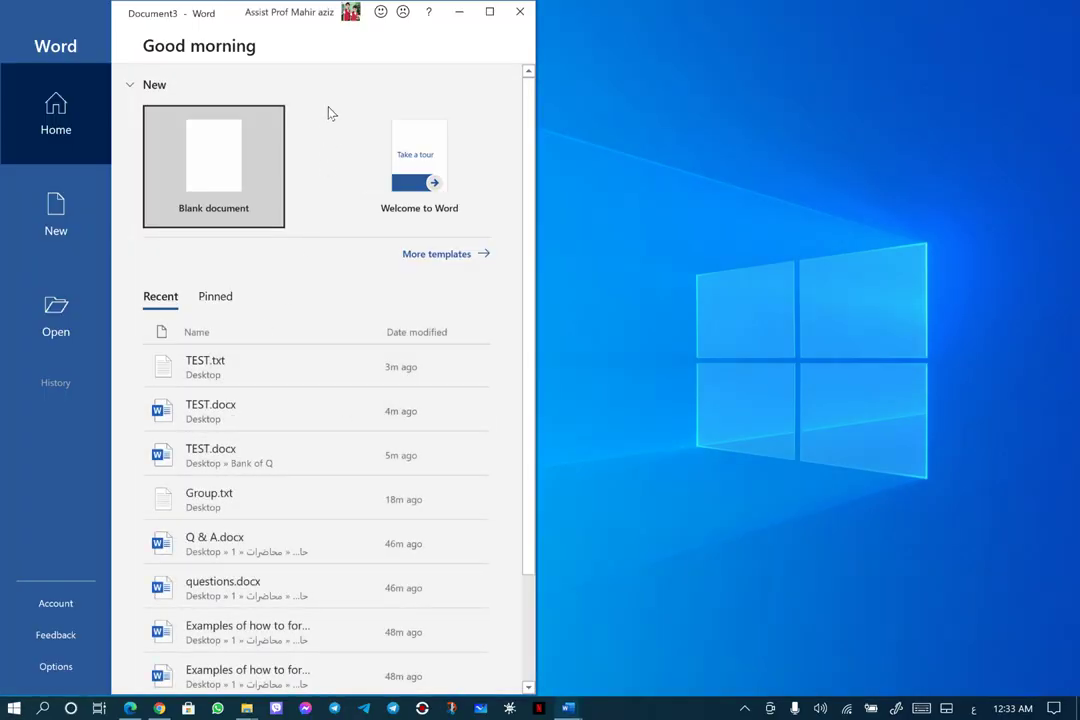
left_click(258, 168)
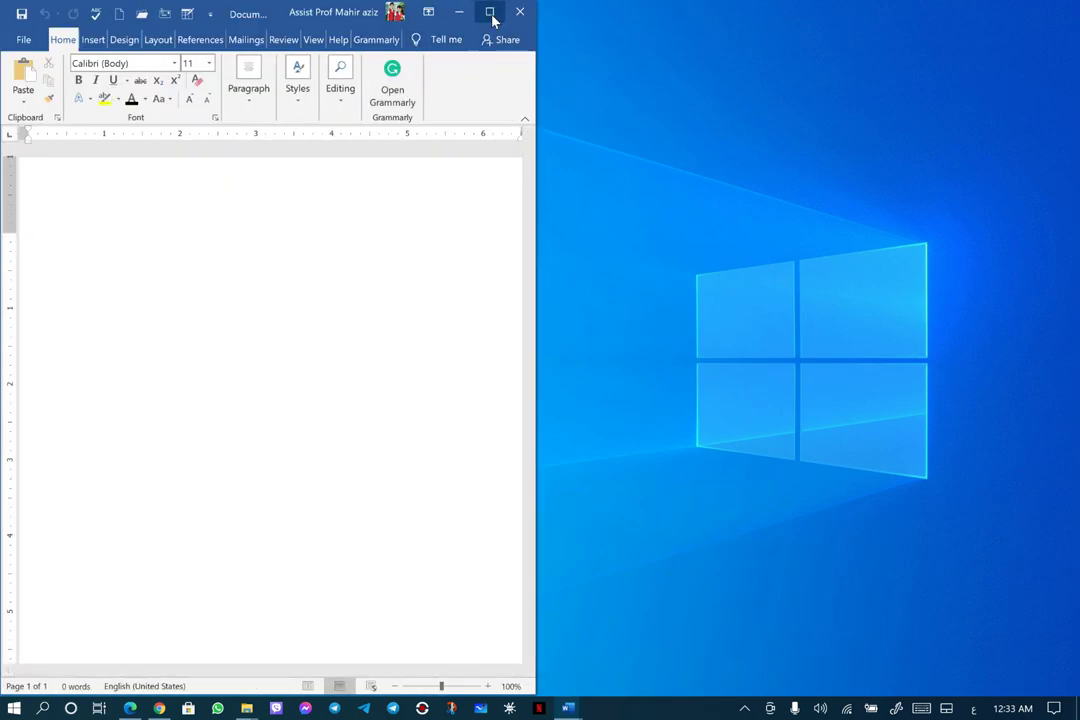
left_click(490, 12)
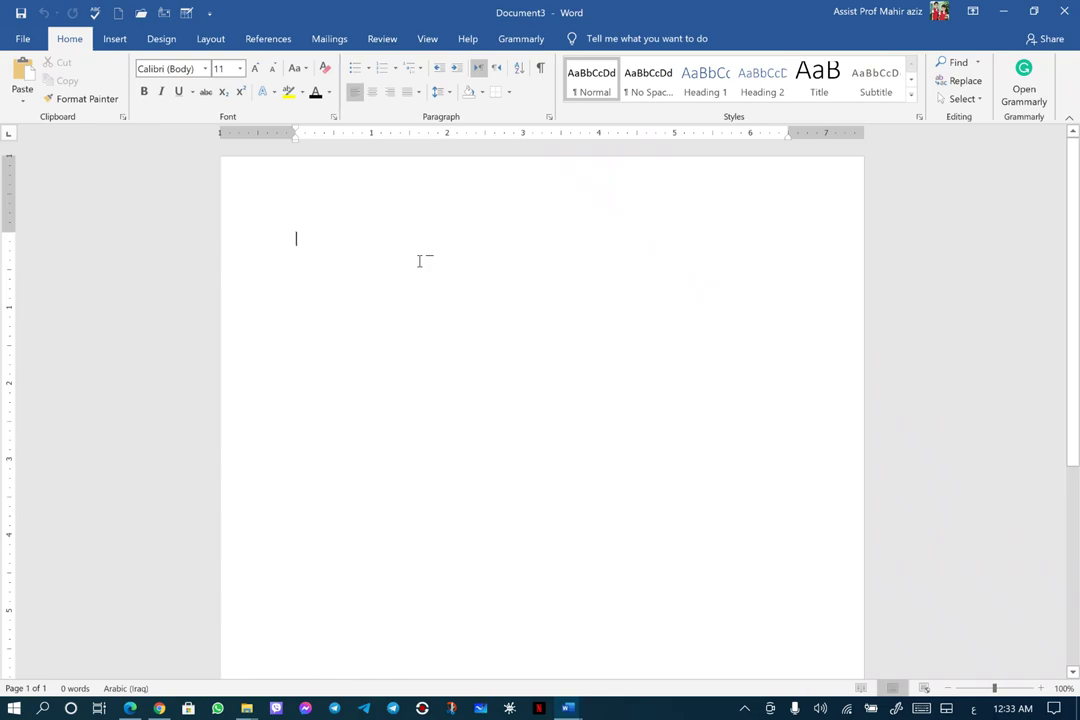
Switch typing to English, type the heading GROUP, and start a numbered list with '1.' below it
key("alt+shift")
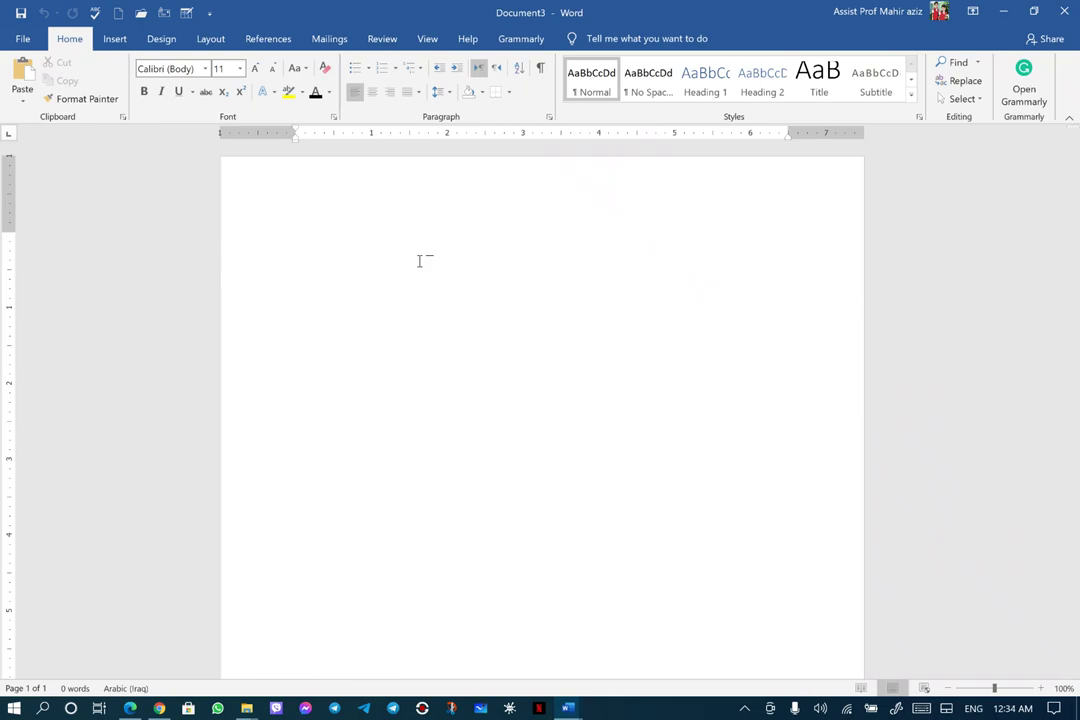
type("GROUP")
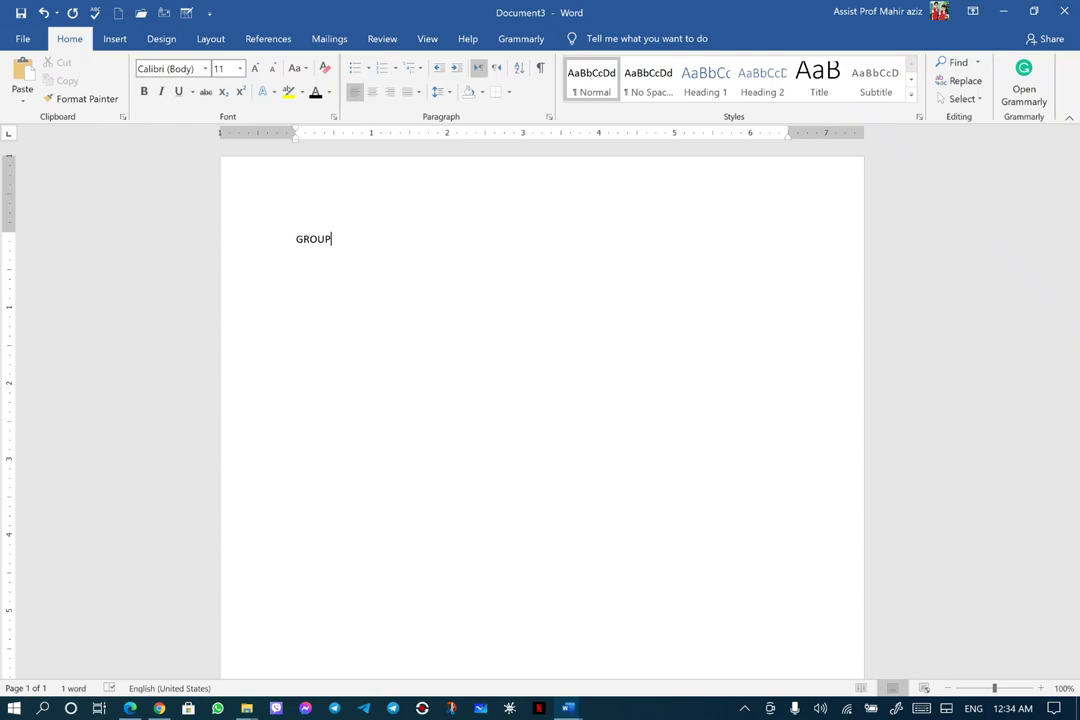
key("Return")
type("1.")
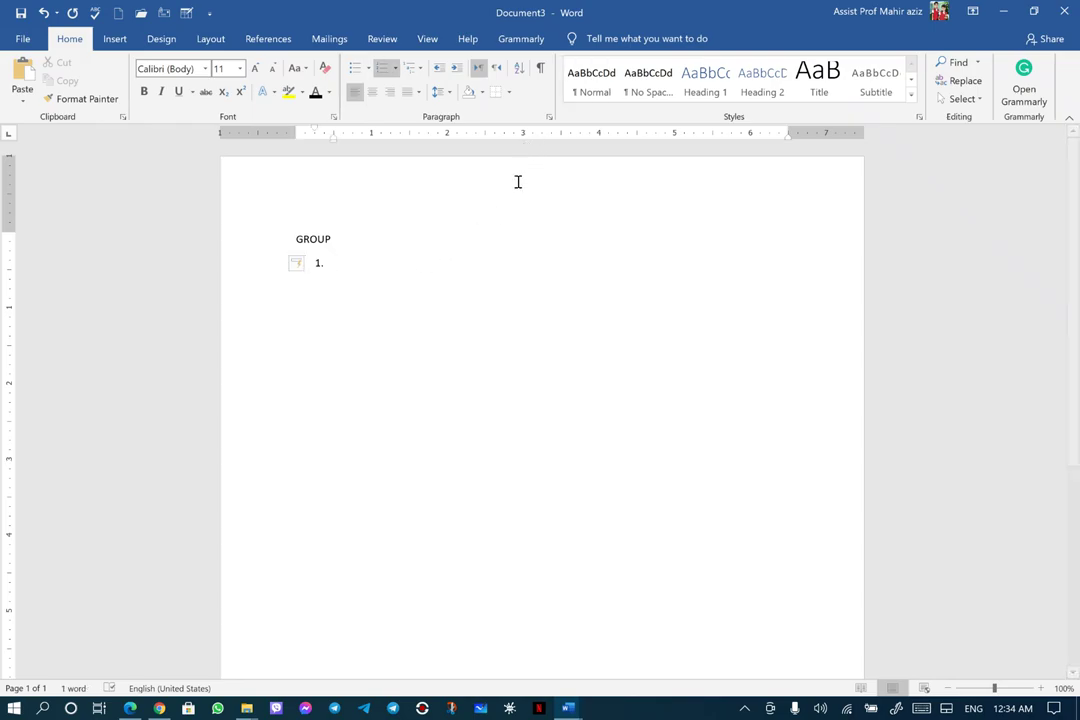
Copy the Q3 item 1 sentence from questions.docx and snap it right, with the new document left
mouse_move(570, 712)
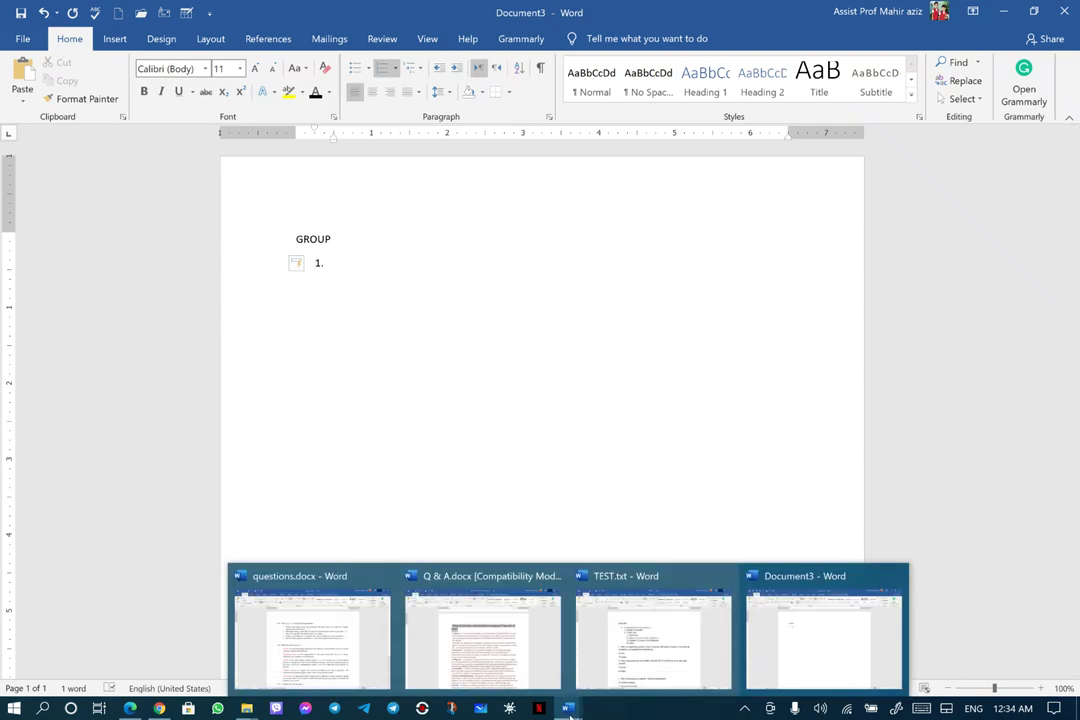
left_click(358, 672)
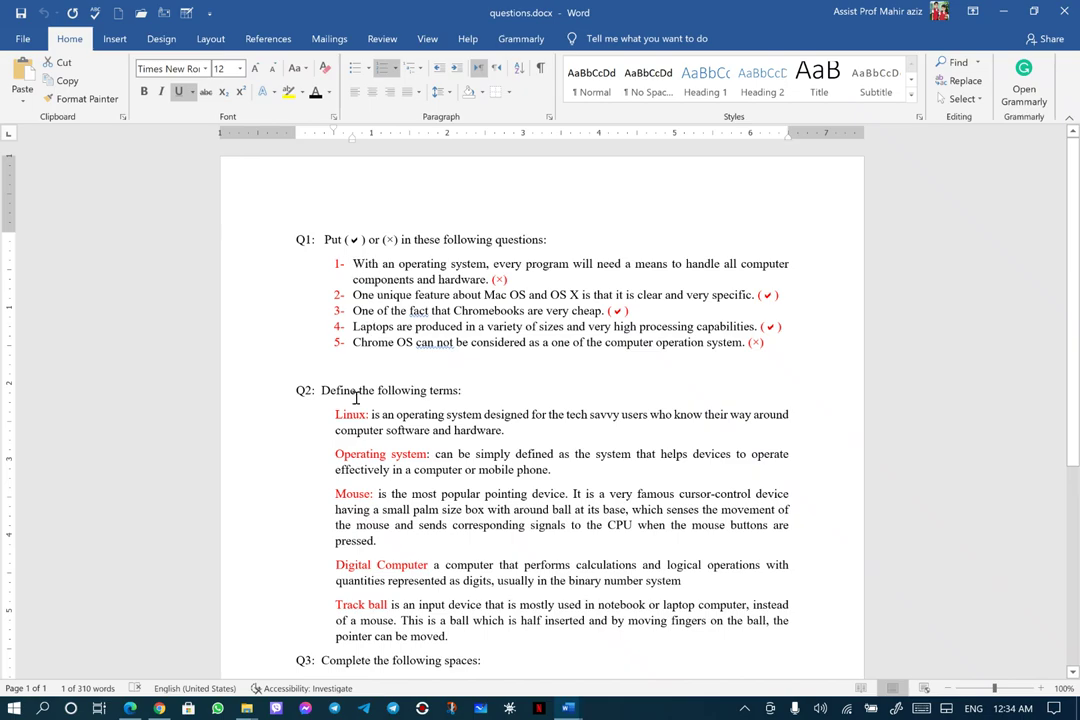
scroll(298, 398, "down", 6)
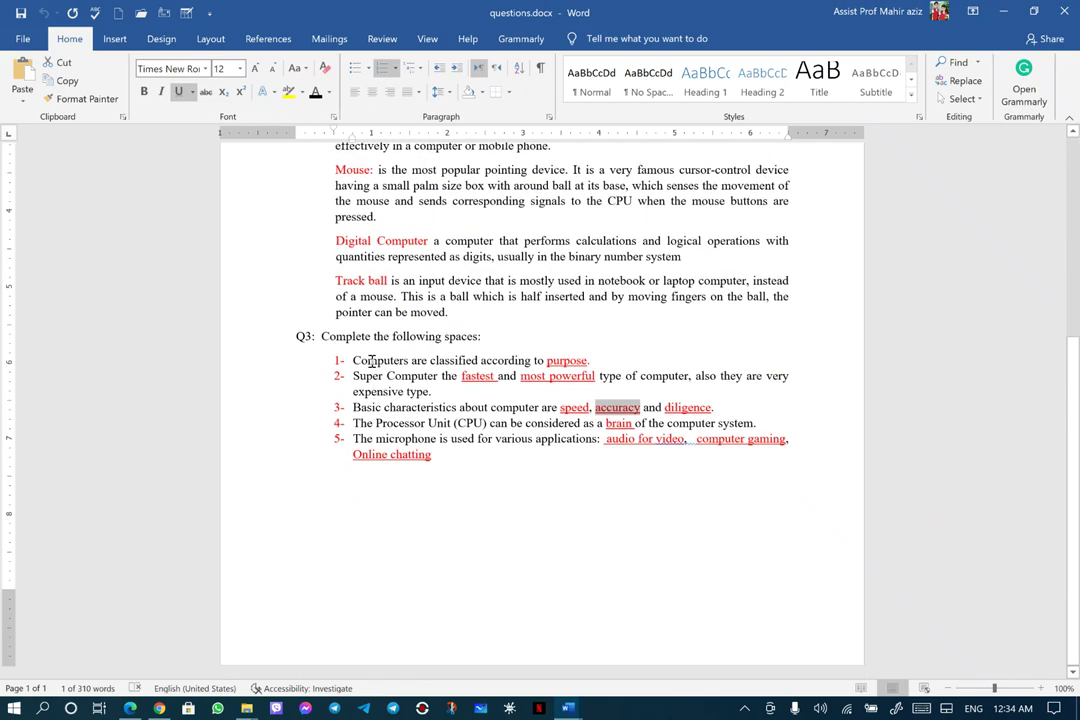
left_click_drag(355, 360, 541, 363)
right_click(541, 363)
left_click(569, 393)
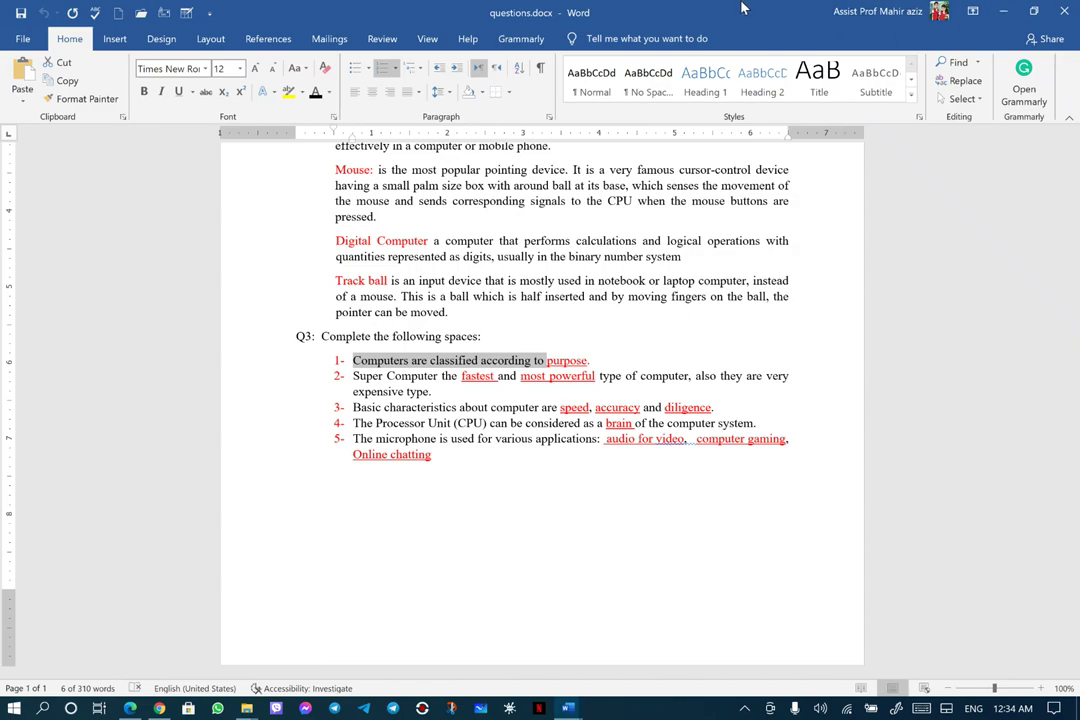
key("super+Right")
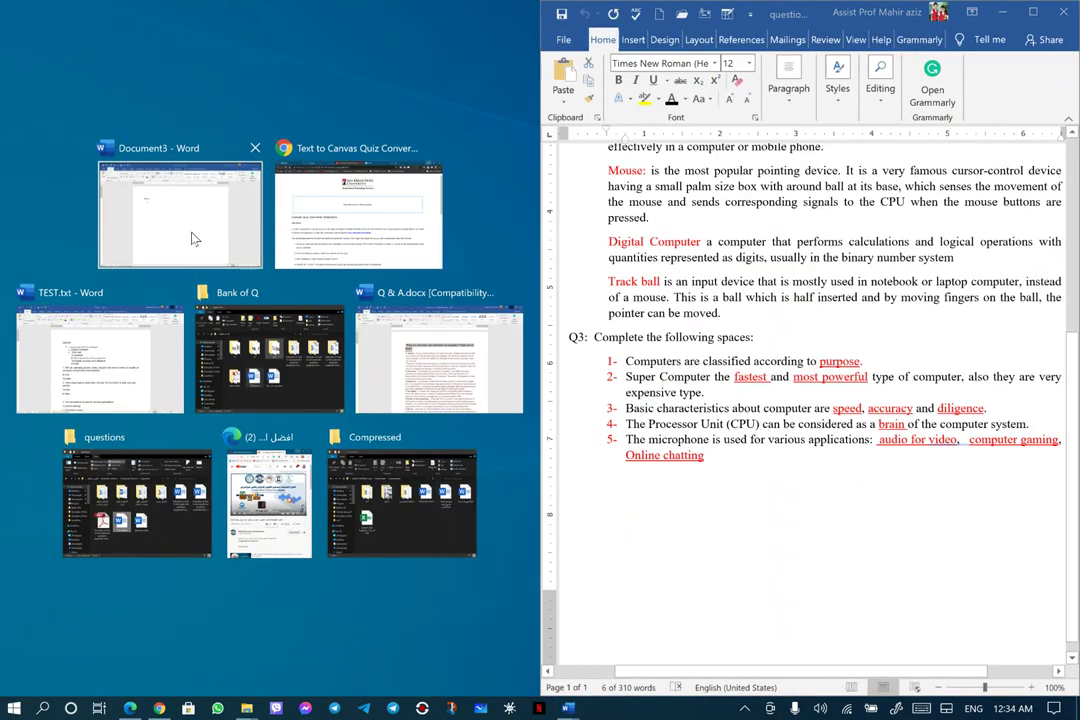
left_click(195, 240)
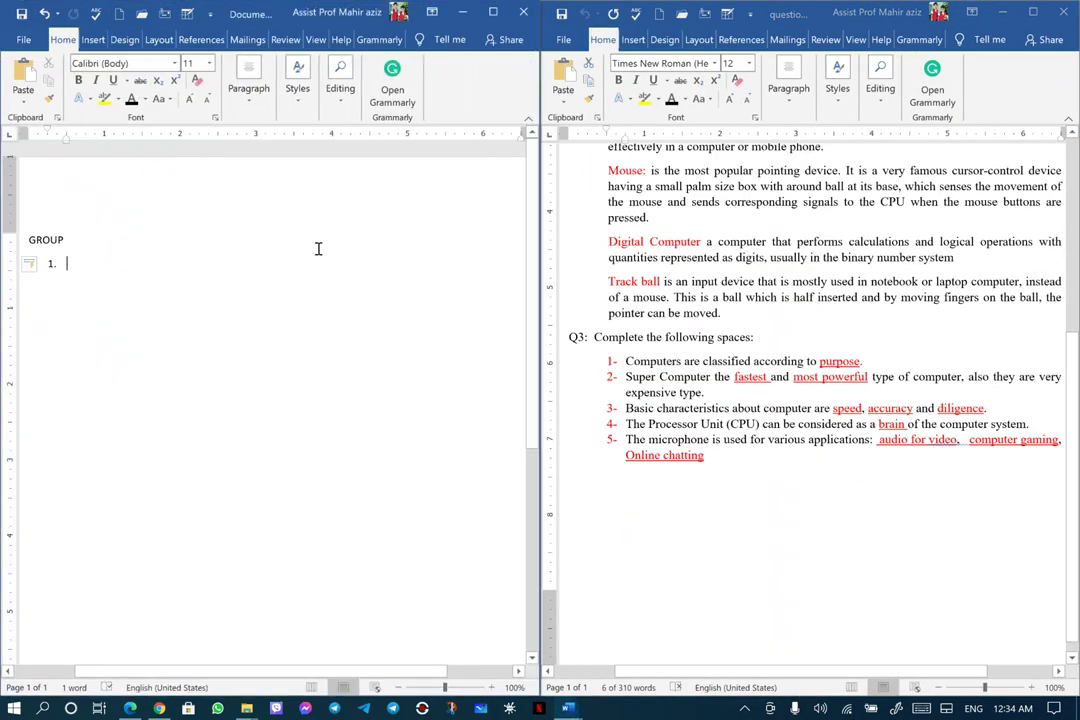
Paste 'Computers are classified according to' as item 1 and start an unnumbered 'a)' line
right_click(67, 263)
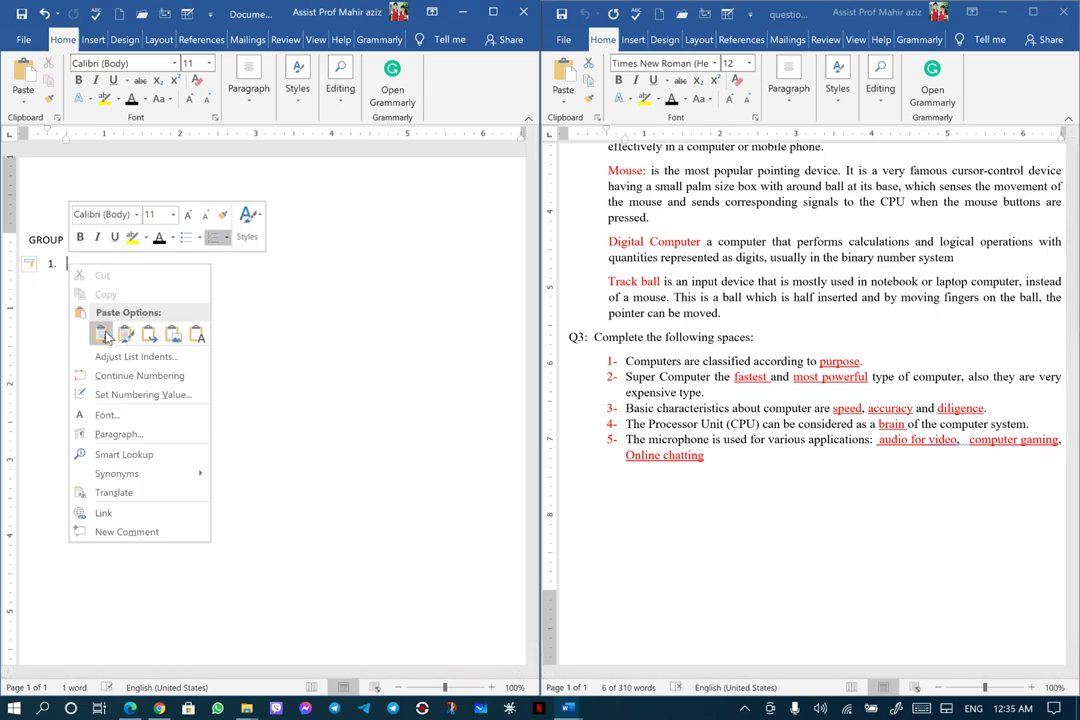
left_click(104, 335)
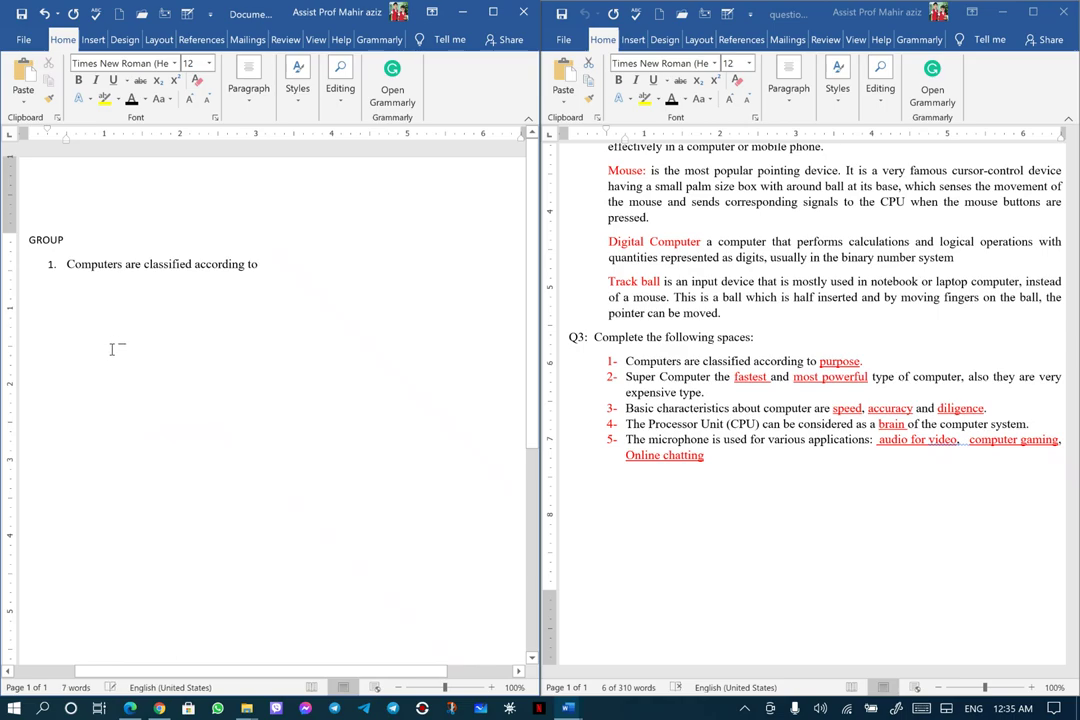
key("Return")
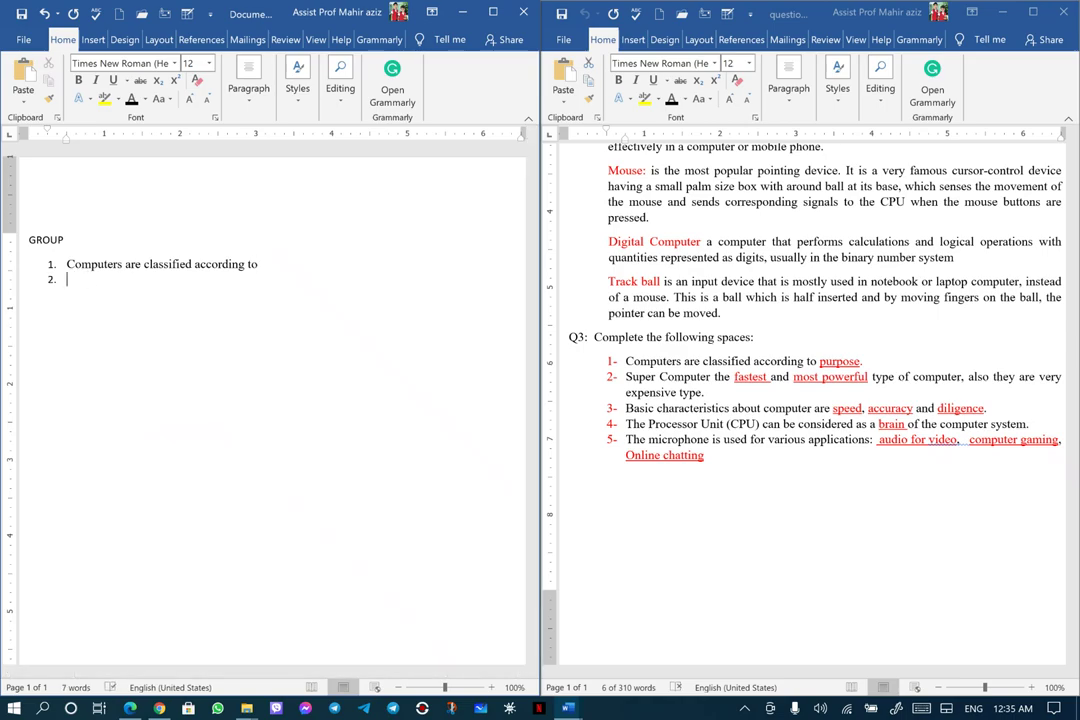
key("BackSpace")
type("a)")
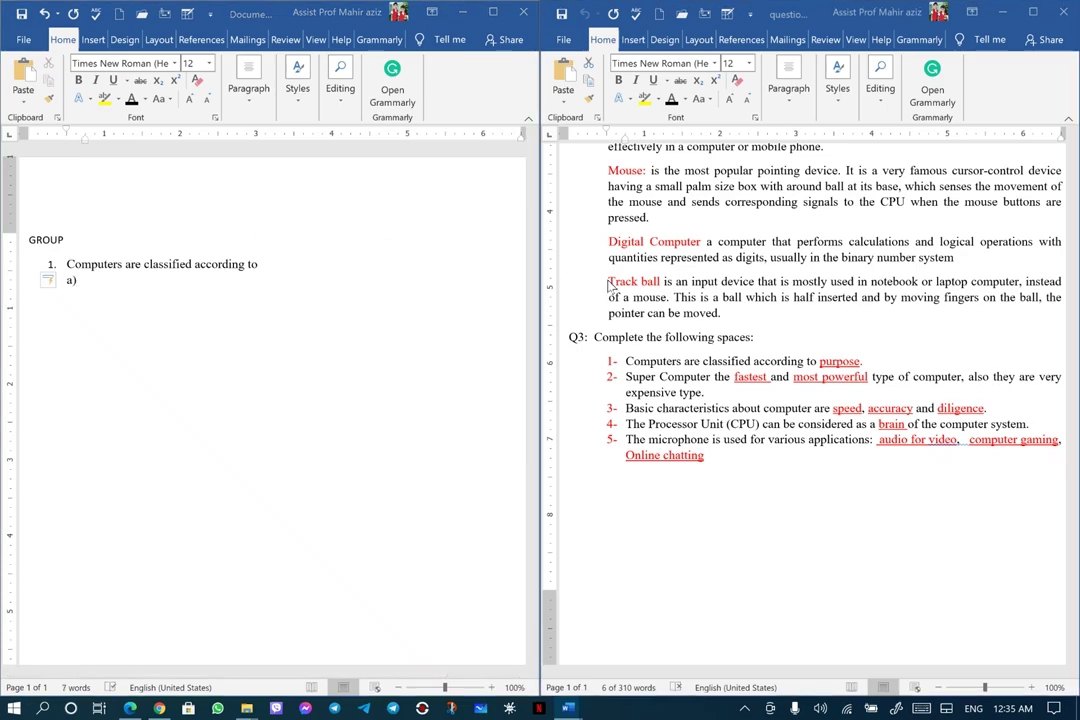
Paste 'Track ball' after a) in the document's own formatting, replacing the red-formatted paste
left_click_drag(609, 281, 659, 282)
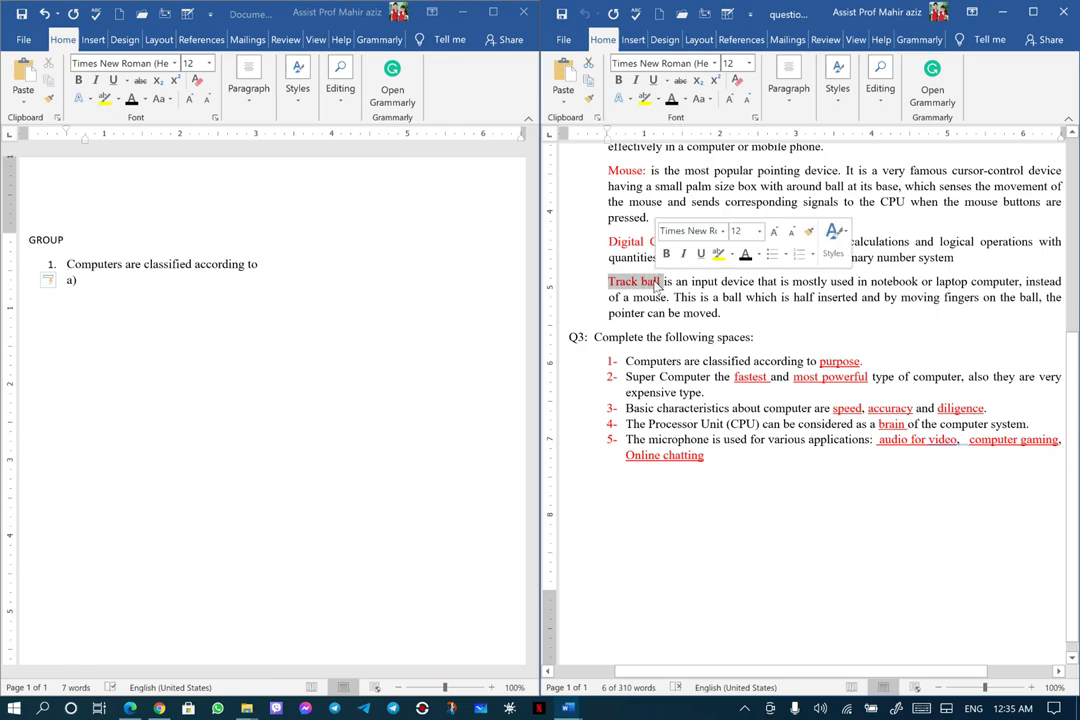
right_click(656, 283)
left_click(689, 312)
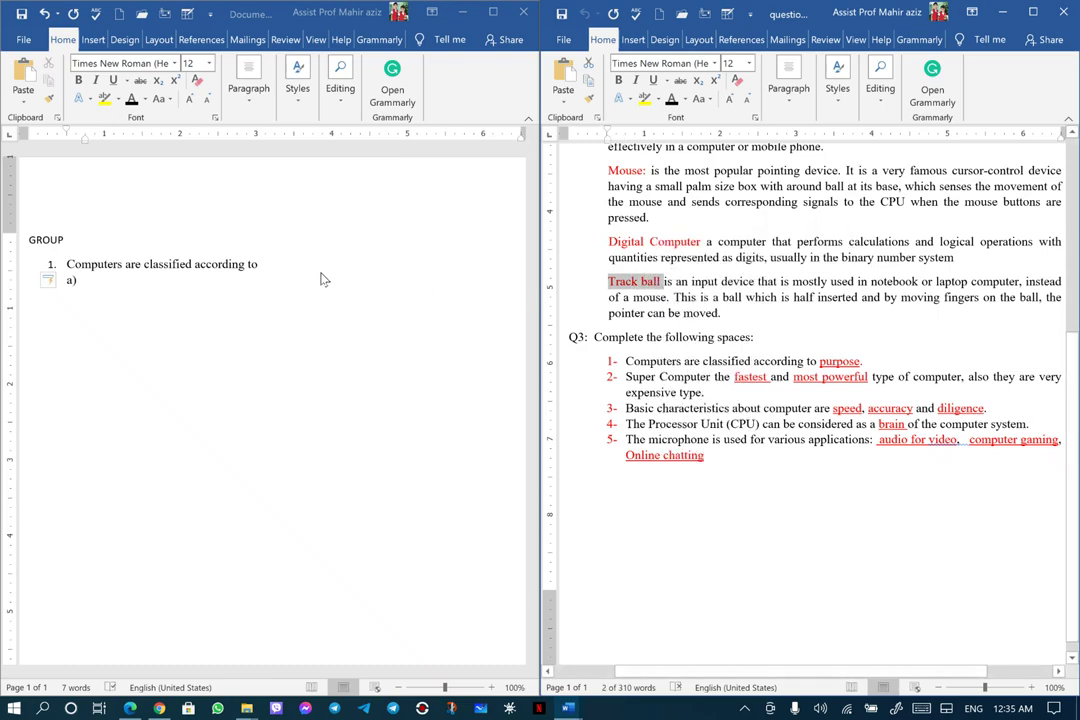
left_click(86, 281)
right_click(86, 281)
left_click(113, 350)
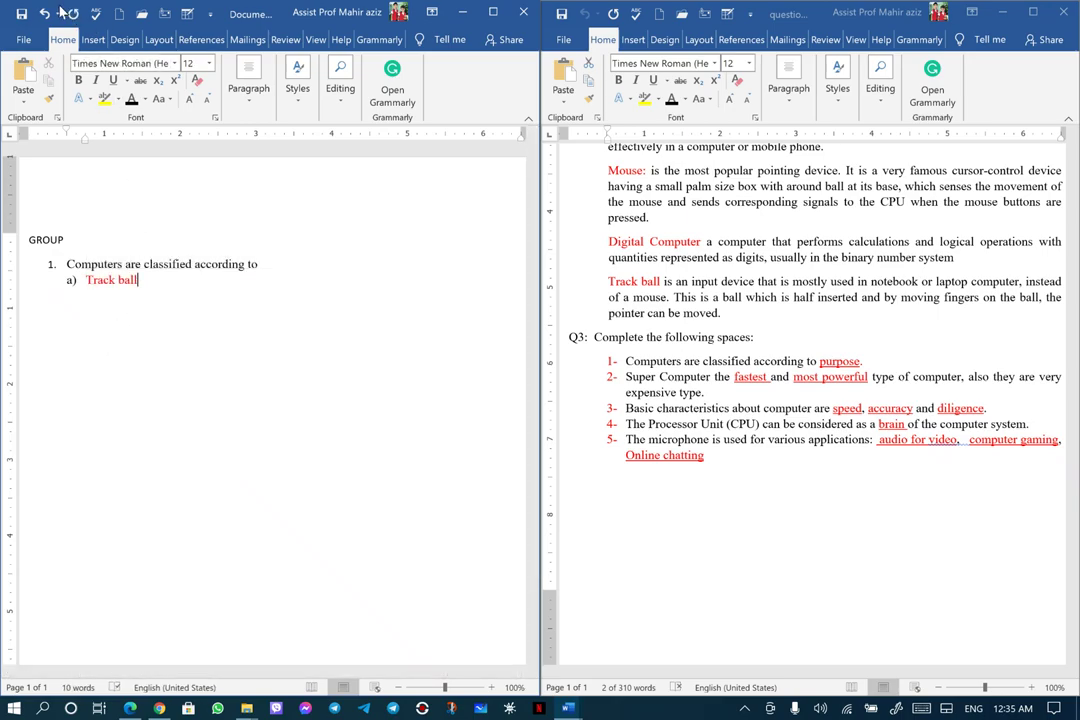
left_click(44, 13)
right_click(88, 281)
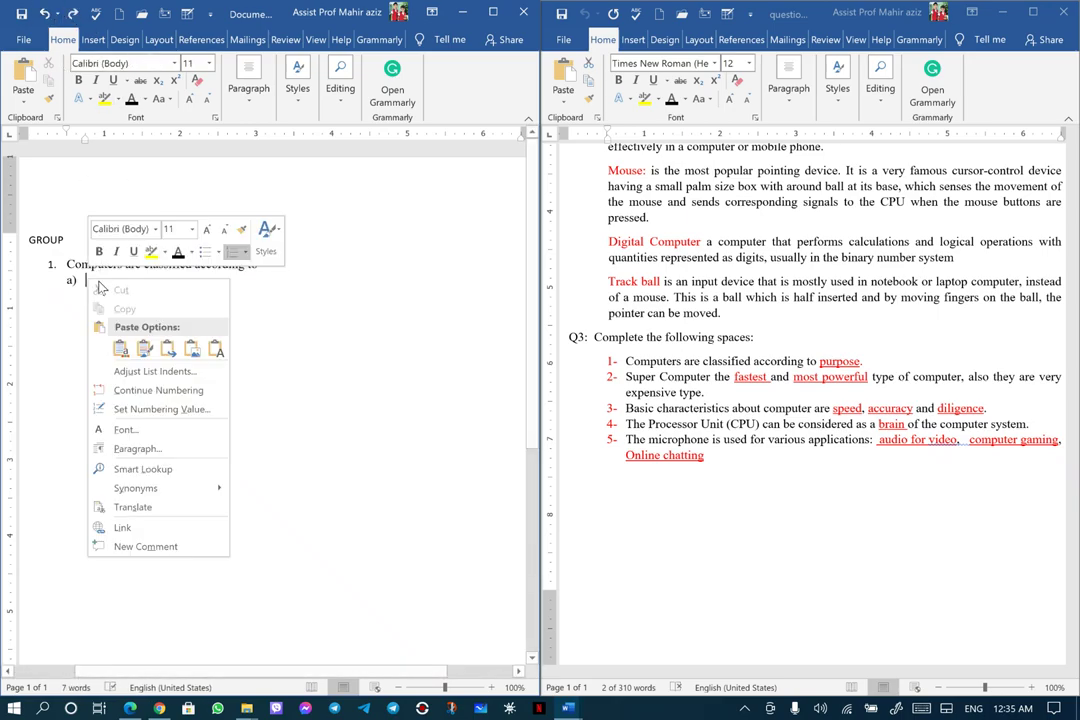
key("Escape")
key("ctrl+v")
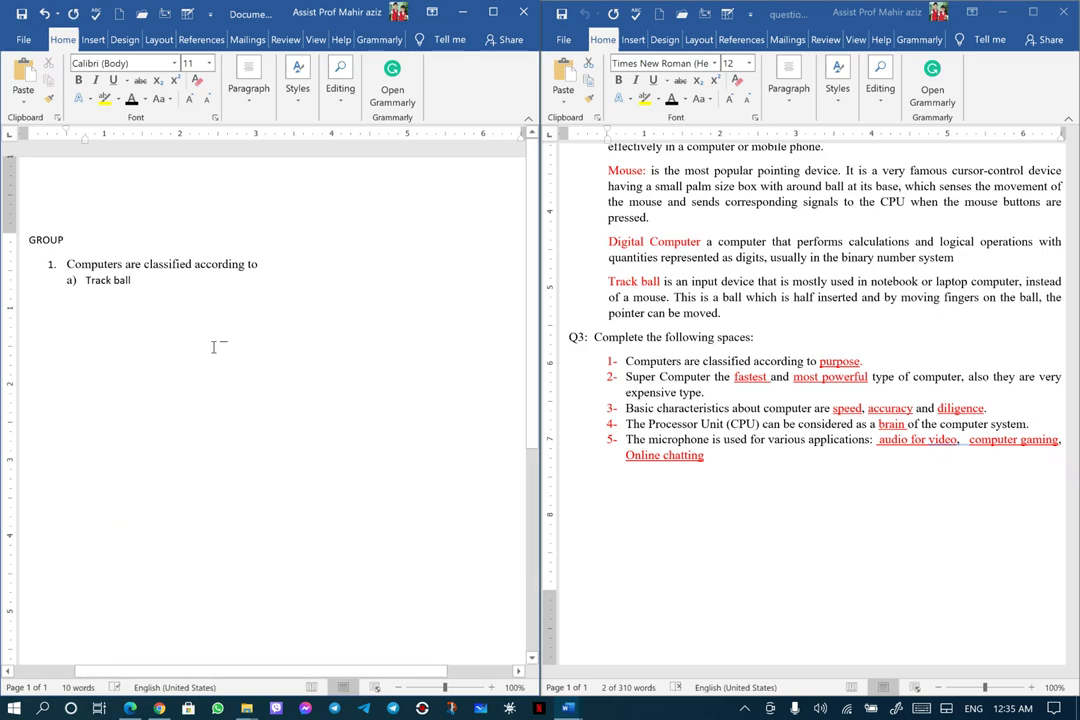
Start an unnumbered line reading '*b)' below option a)
key("Return")
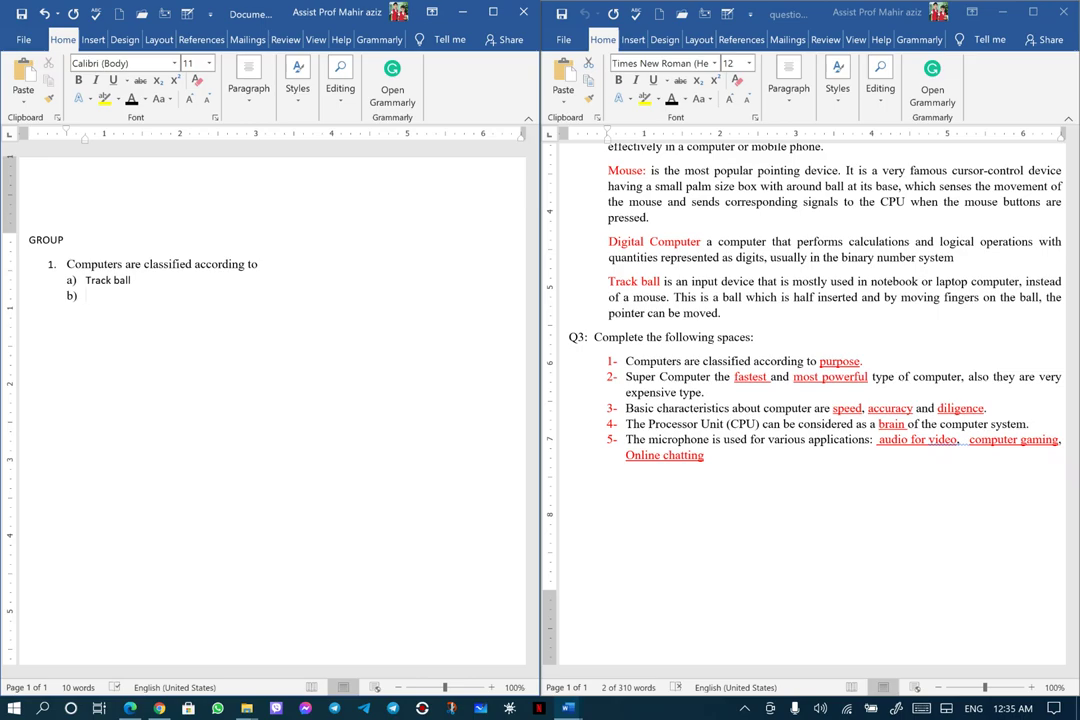
key("BackSpace")
type("*b)")
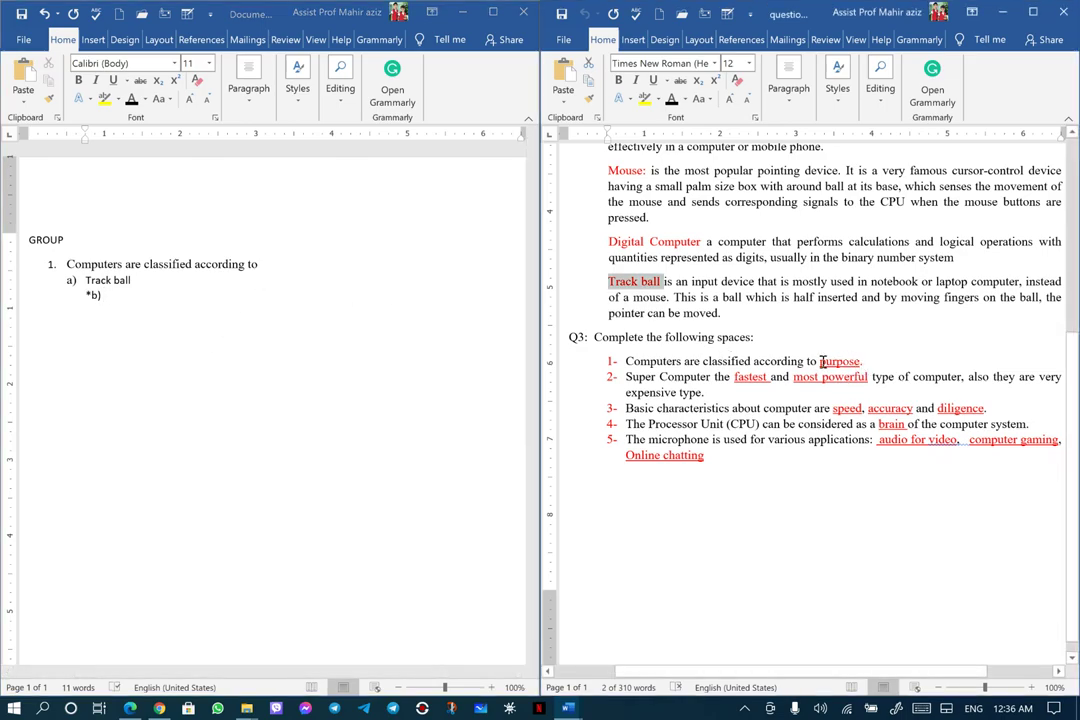
Copy 'purpose' from Q3 item 1, paste it after '*b)', and add a 'c)' line
left_click_drag(820, 362, 846, 363)
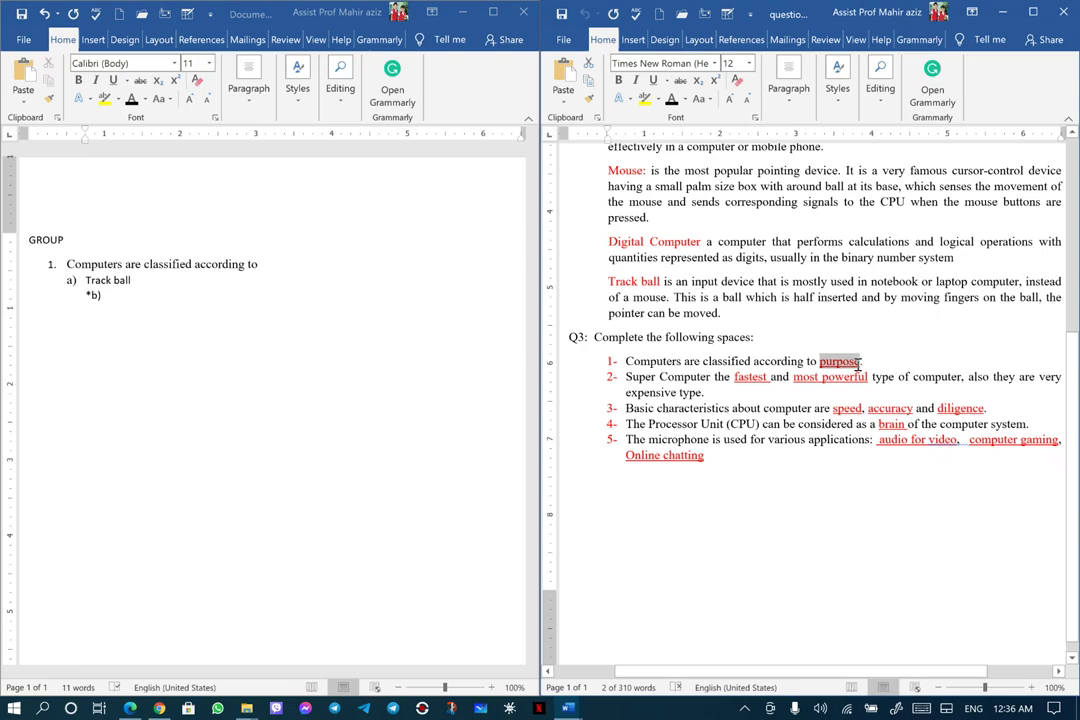
right_click(855, 370)
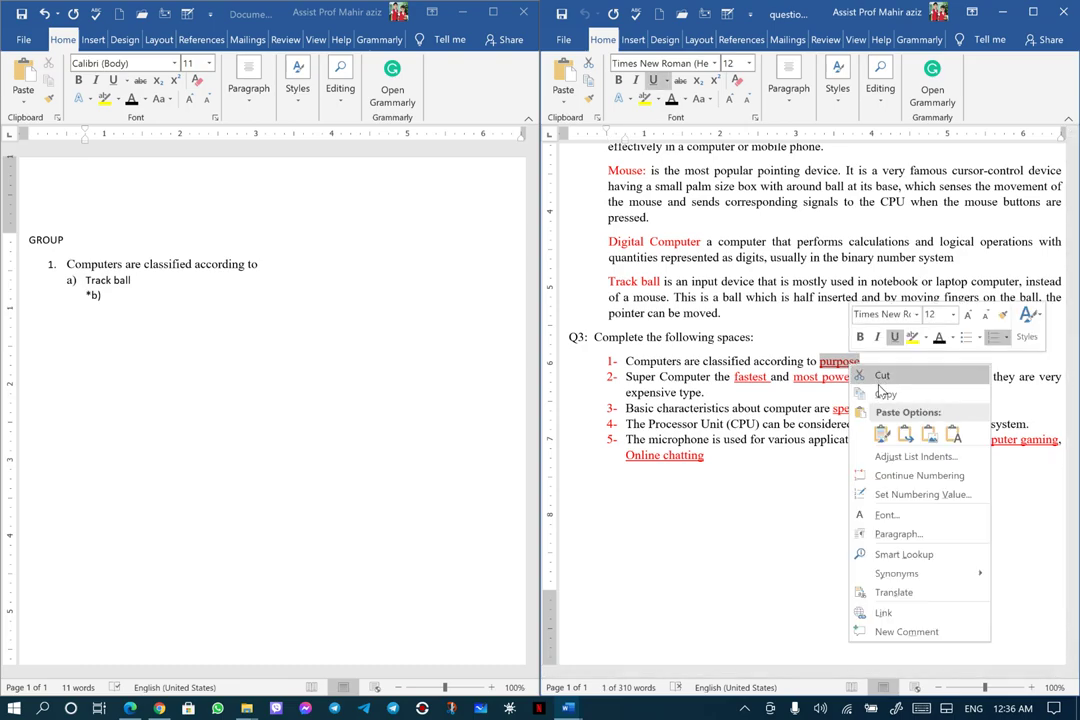
left_click(885, 394)
left_click(108, 295)
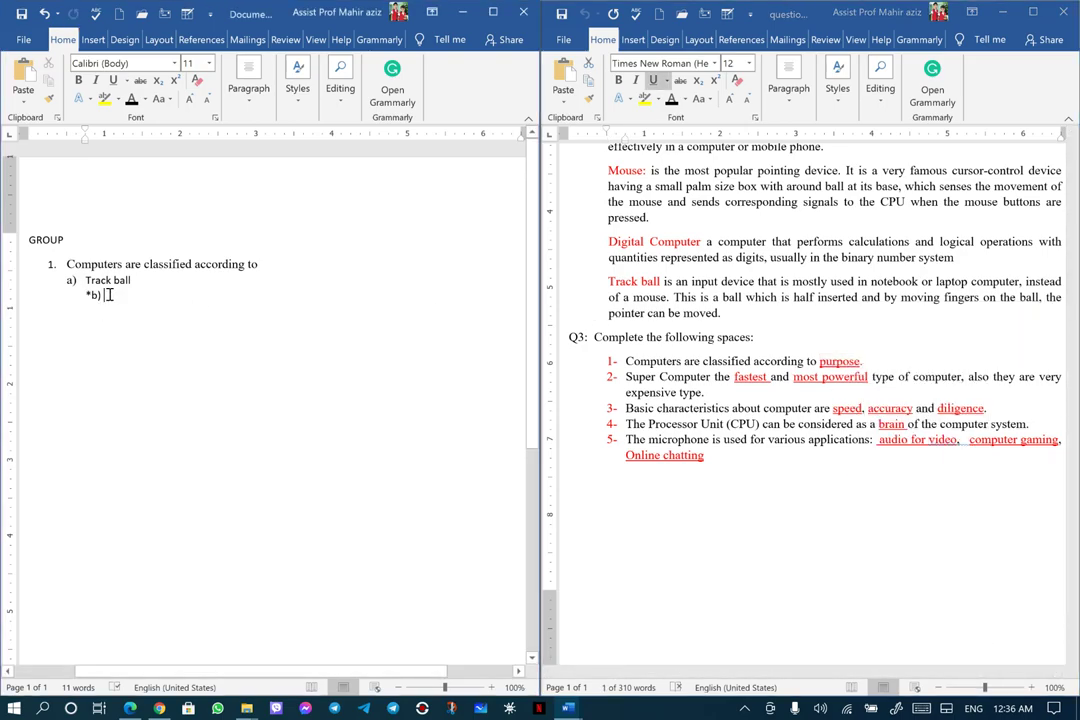
right_click(108, 295)
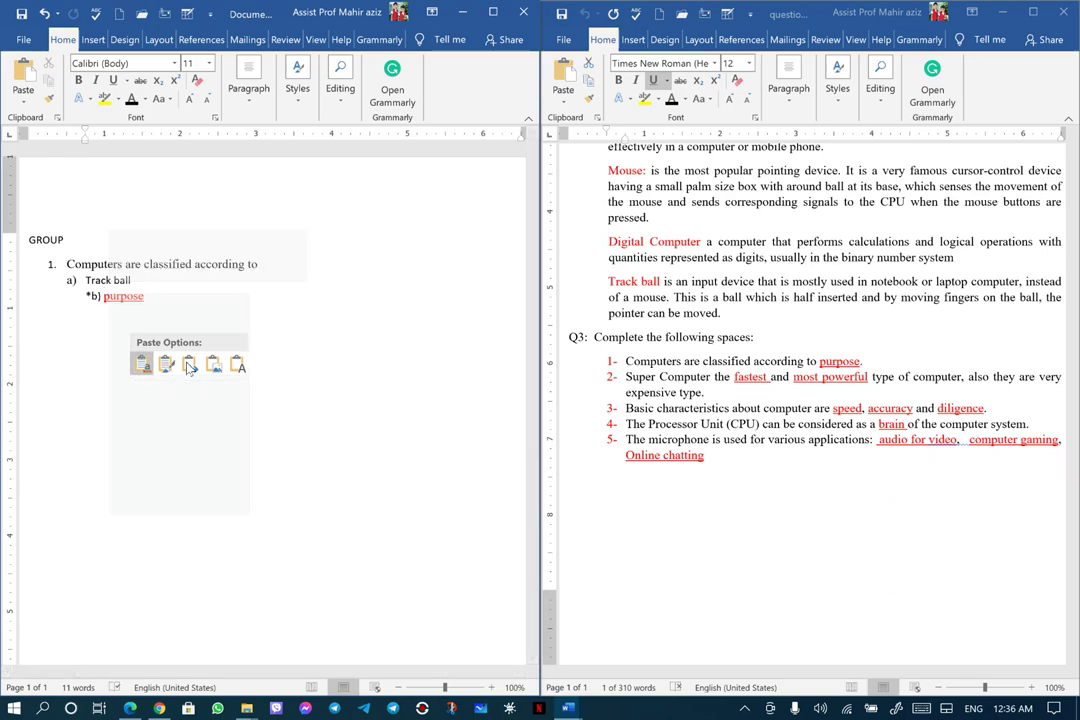
key("Escape")
key("ctrl+v")
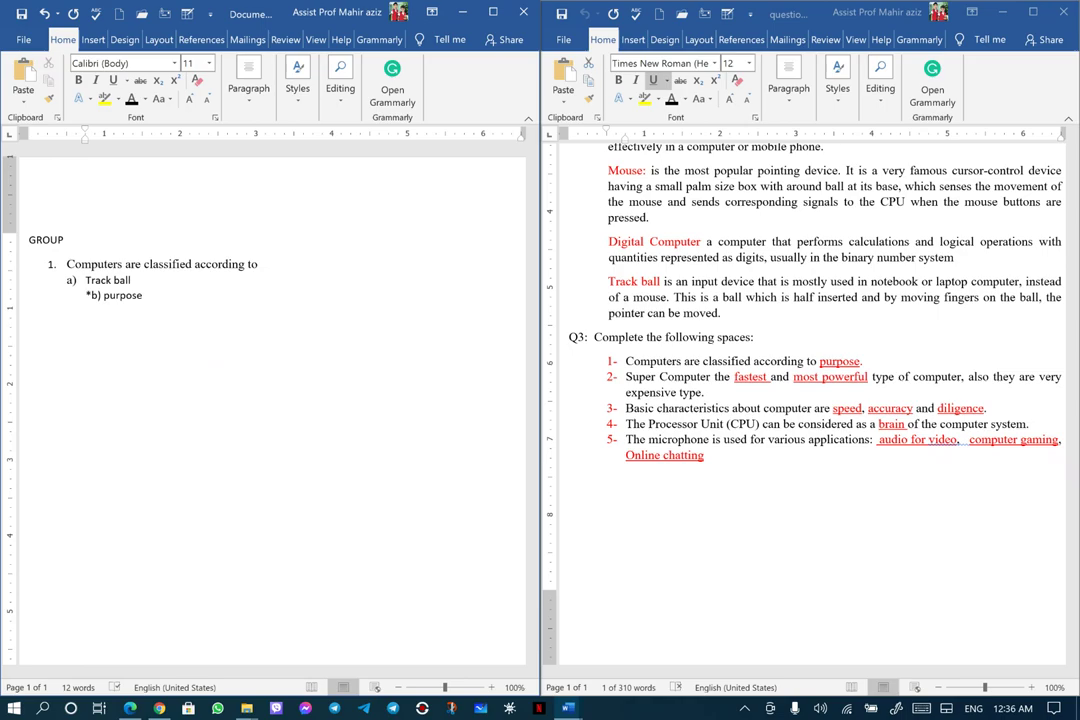
key("Return")
type("c)")
Copy 'Track ball' from the answer key and paste it as plain text after c)
left_click(612, 283)
left_click_drag(612, 283, 658, 285)
right_click(615, 282)
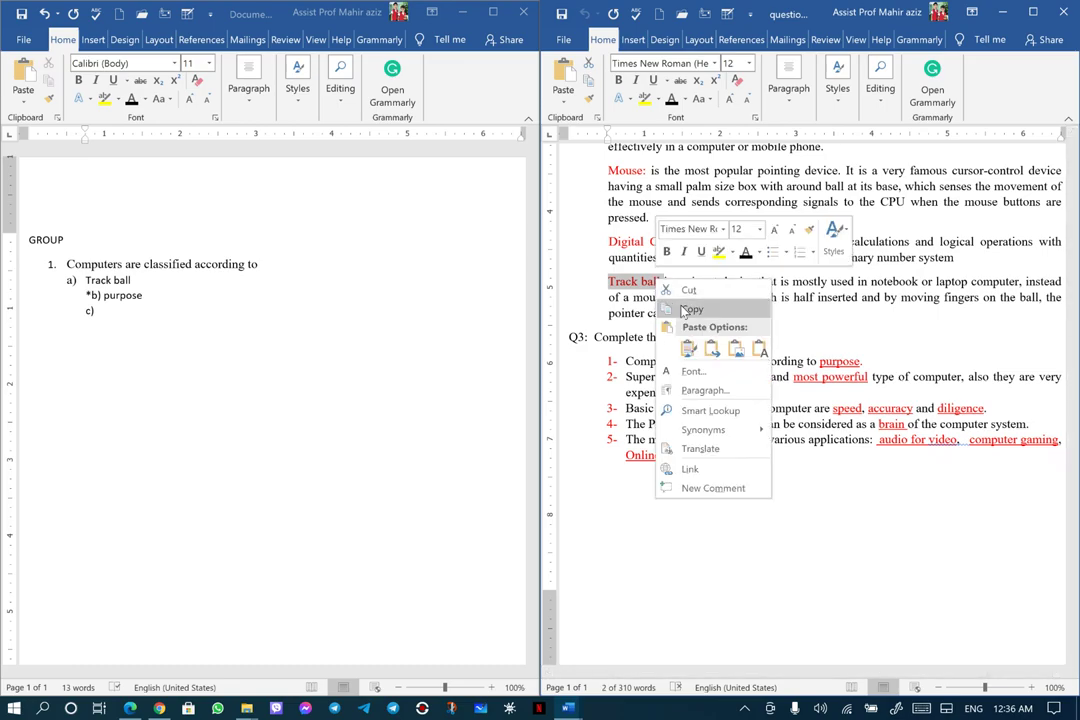
left_click(630, 309)
left_click(96, 313)
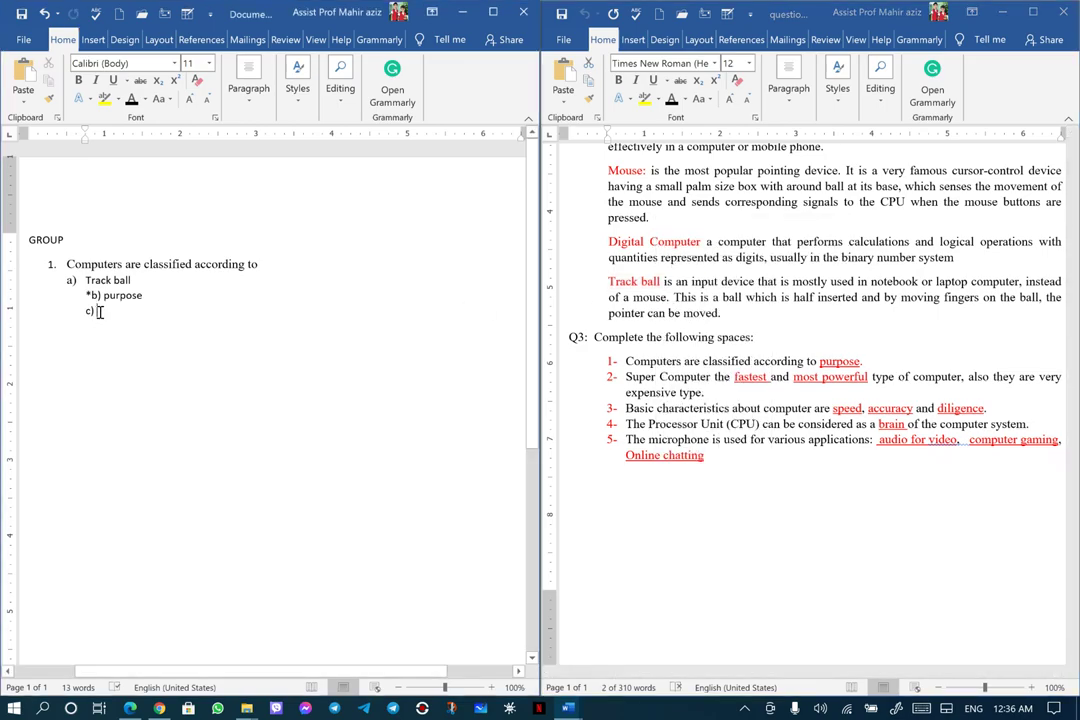
right_click(98, 312)
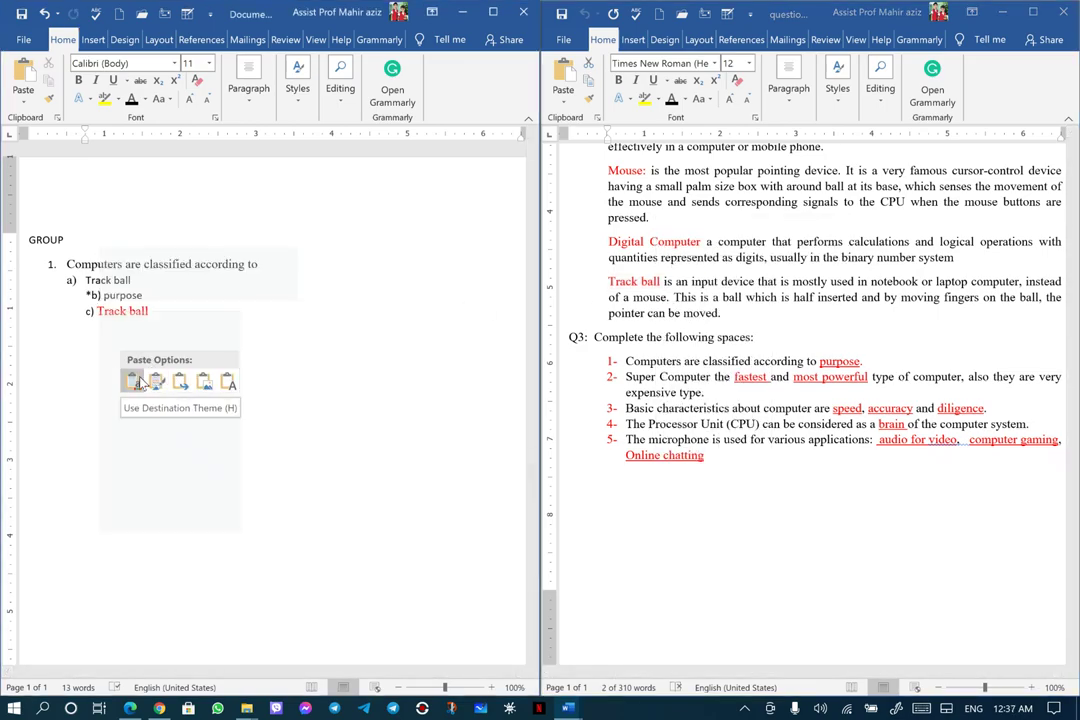
left_click(229, 381)
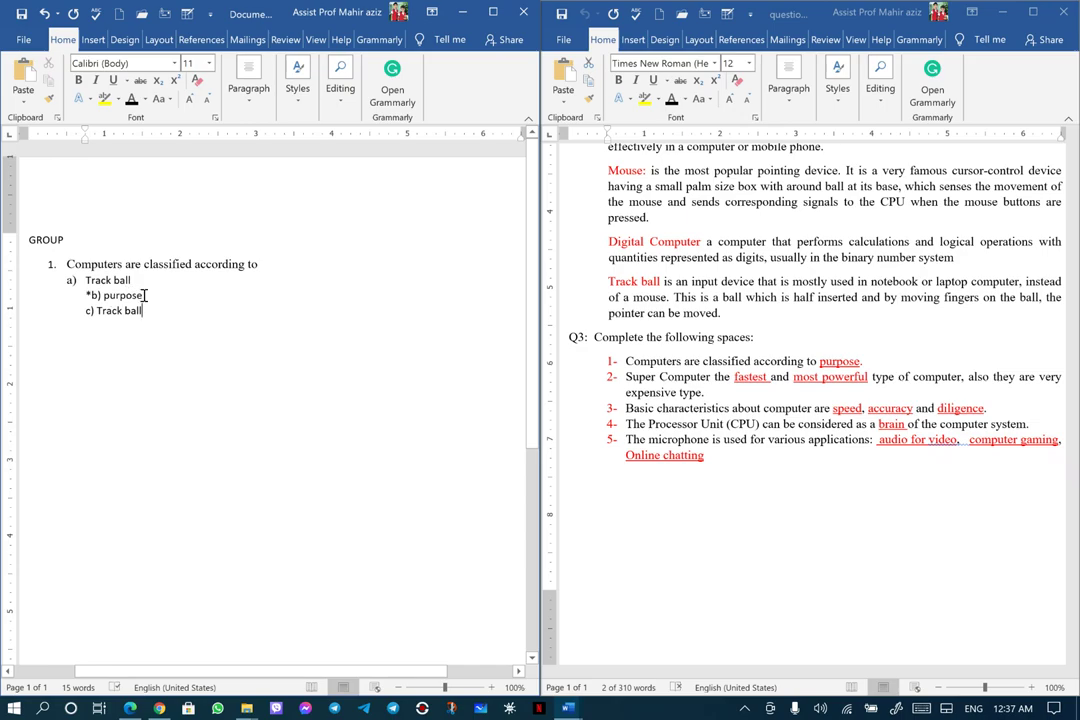
left_click_drag(145, 295, 104, 295)
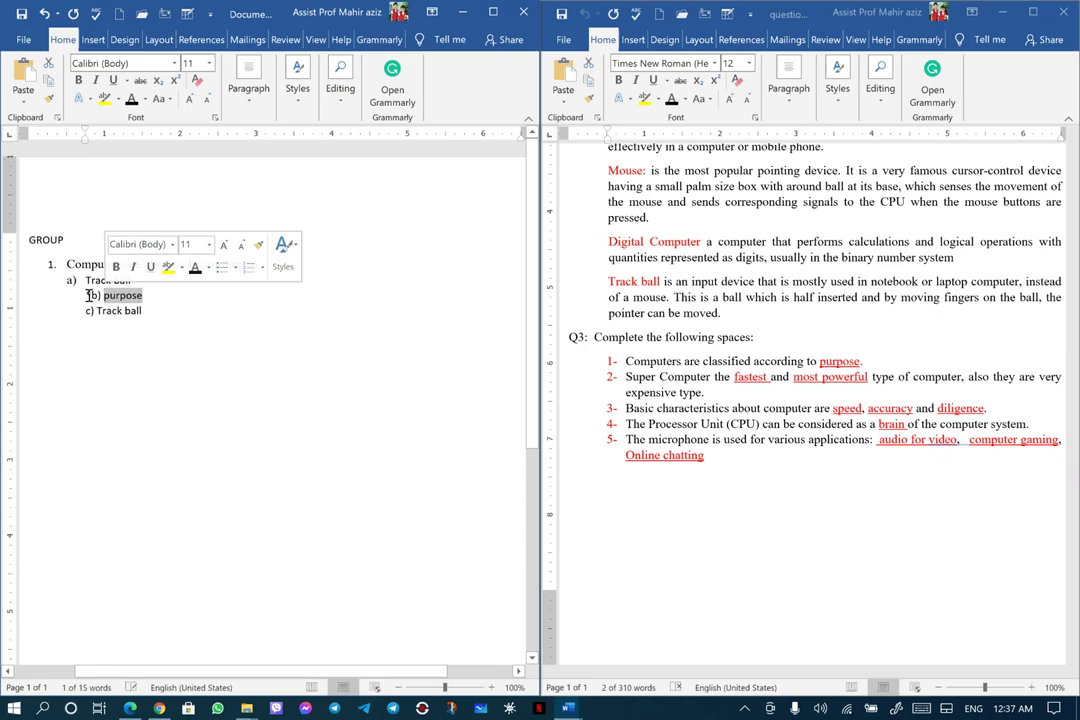
left_click(152, 310)
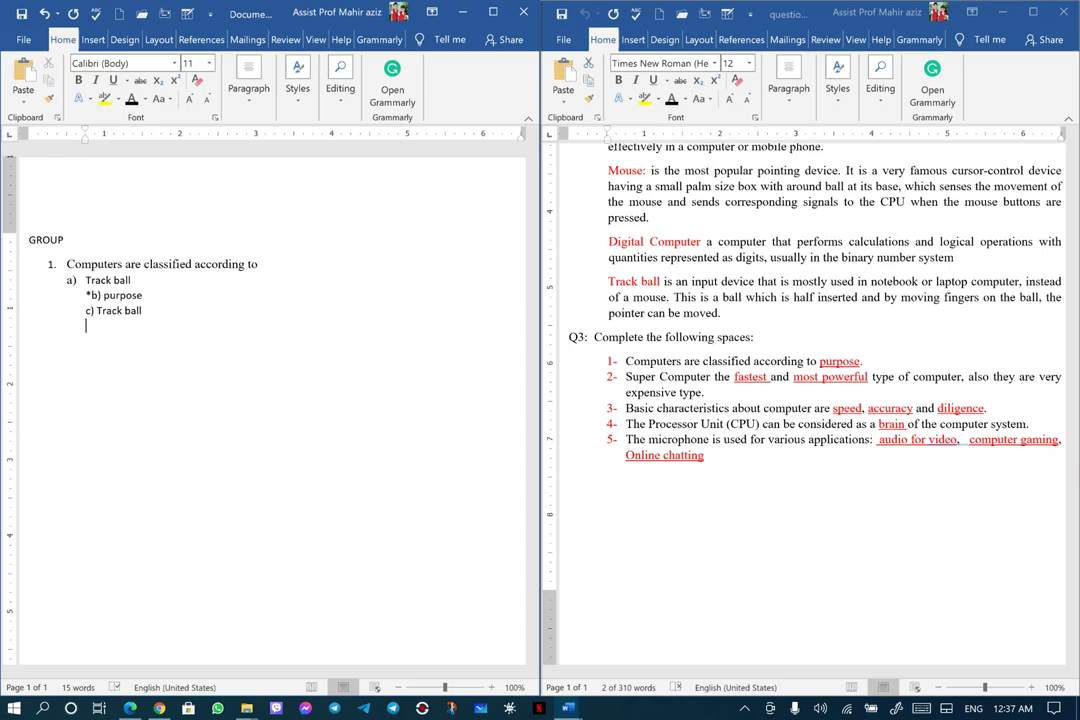
Type '2.' and paste the Processor Unit (CPU) sentence as question 2 in quiz formatting
type("2.")
left_click_drag(628, 426, 875, 428)
right_click(727, 425)
left_click(790, 158)
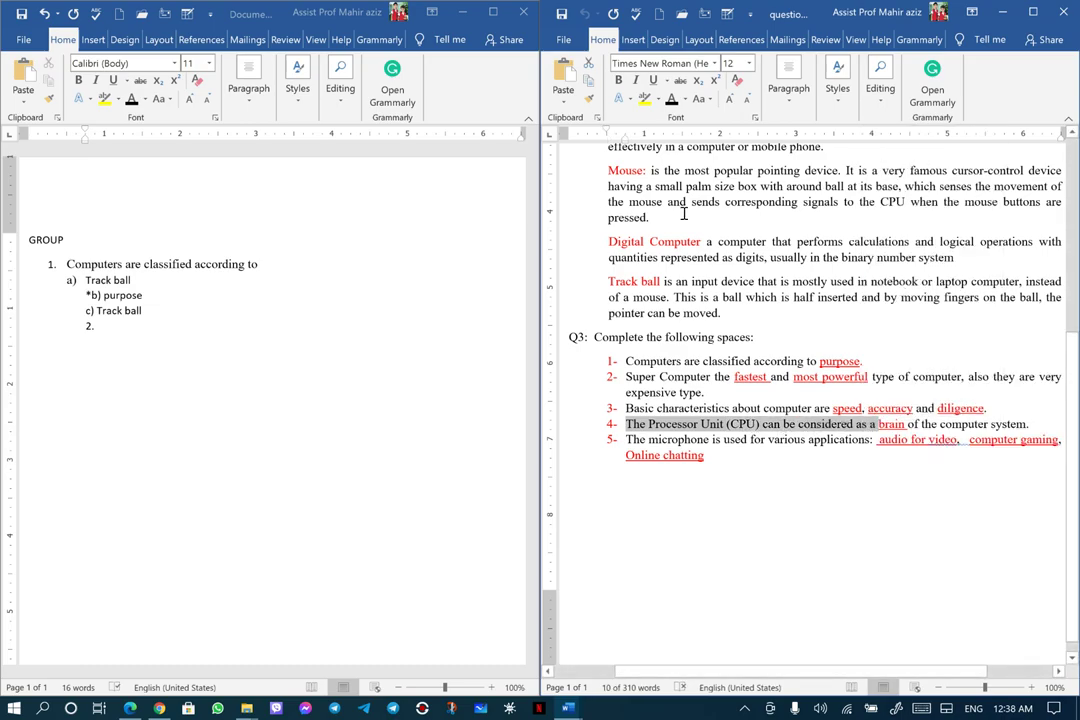
left_click(98, 326)
right_click(101, 327)
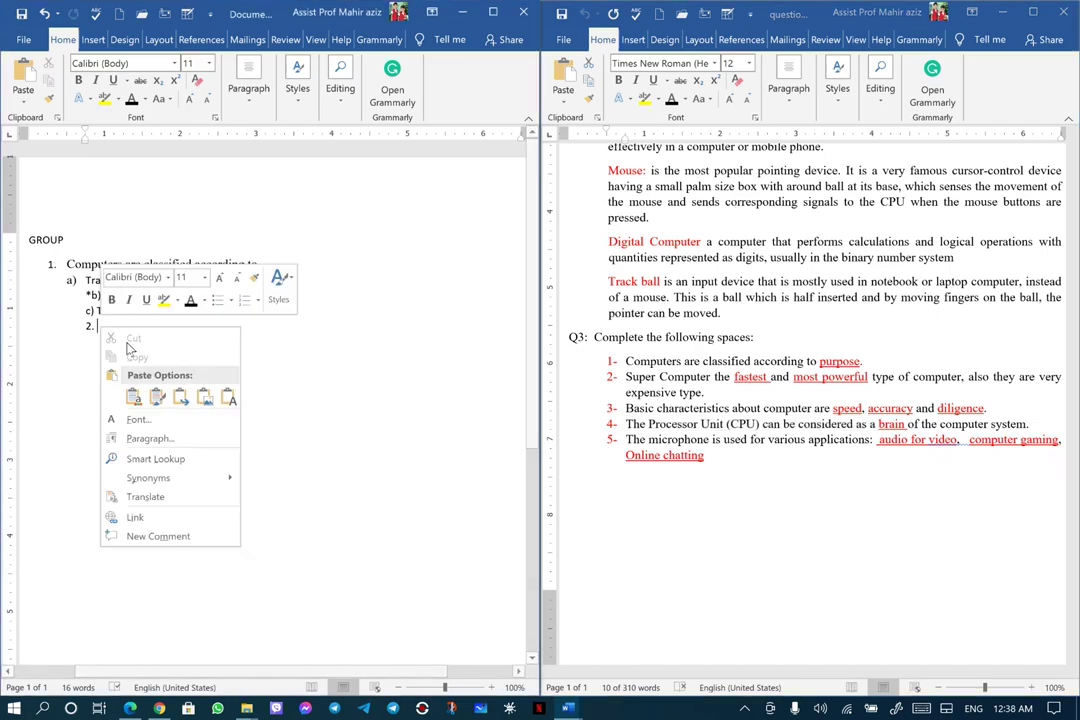
left_click(229, 397)
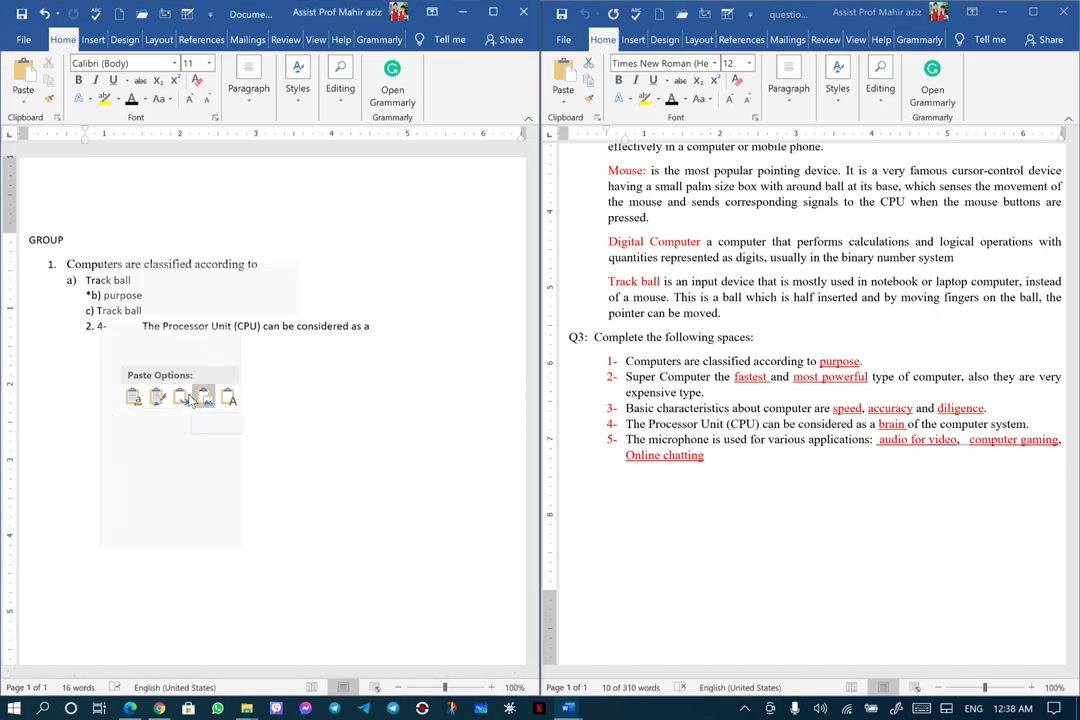
left_click(134, 397)
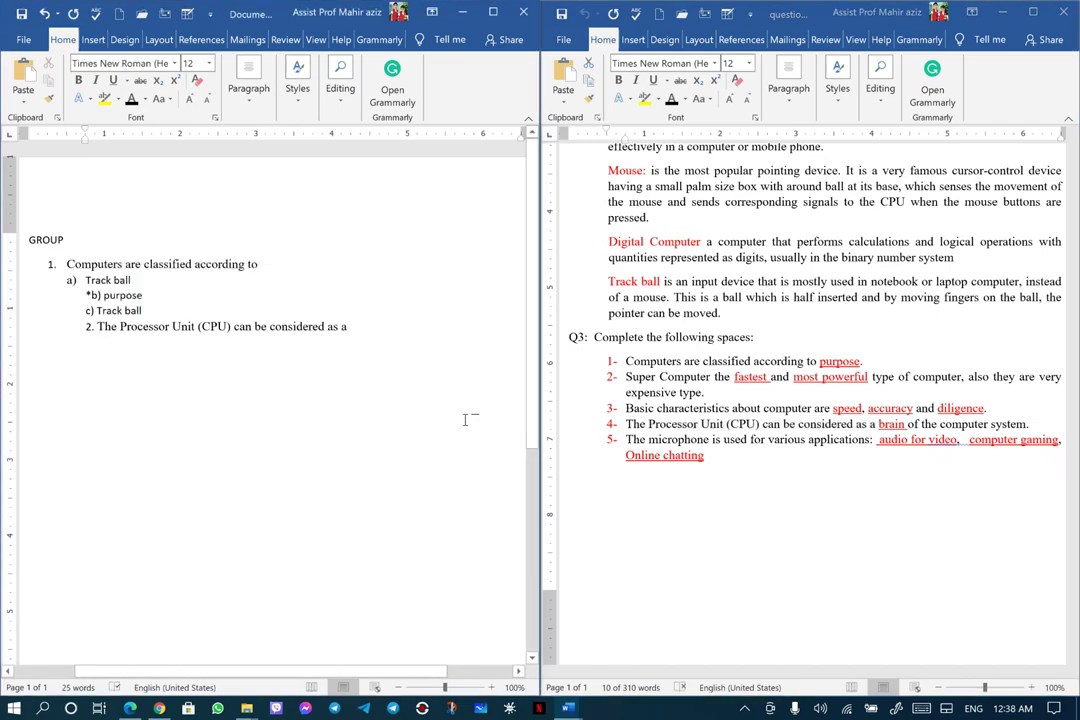
key("Return")
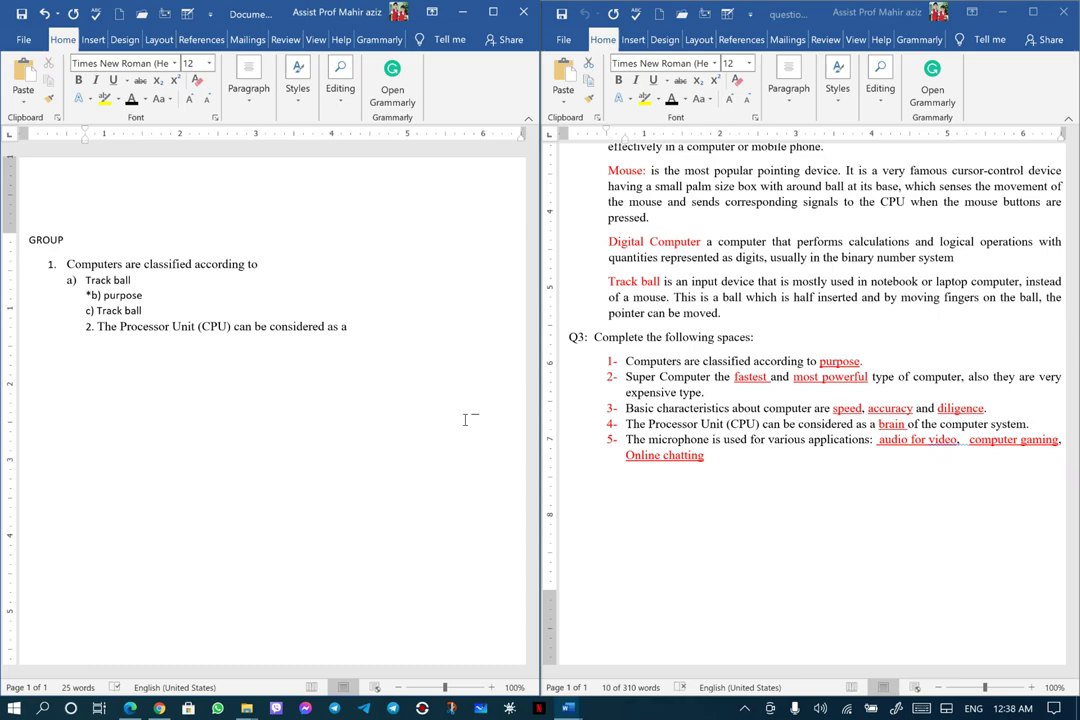
Add option '*a) brain', pasting 'brain' from the answer key as plain text
type("*a)")
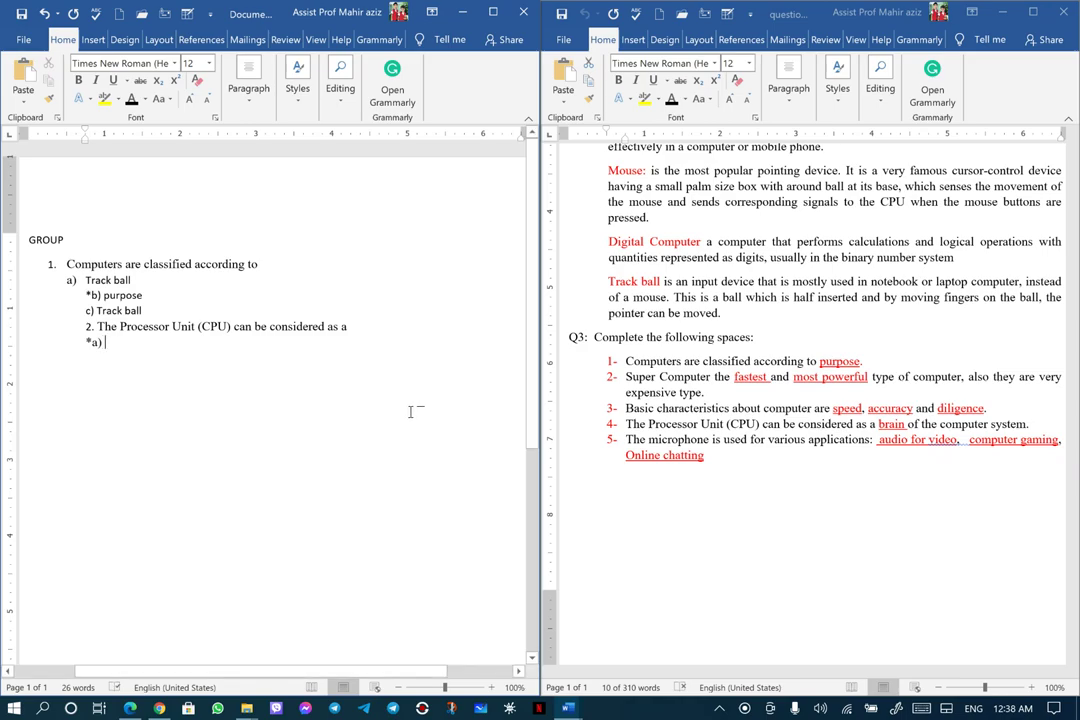
left_click(880, 424)
key("shift+Home")
left_click(880, 424)
double_click(880, 424)
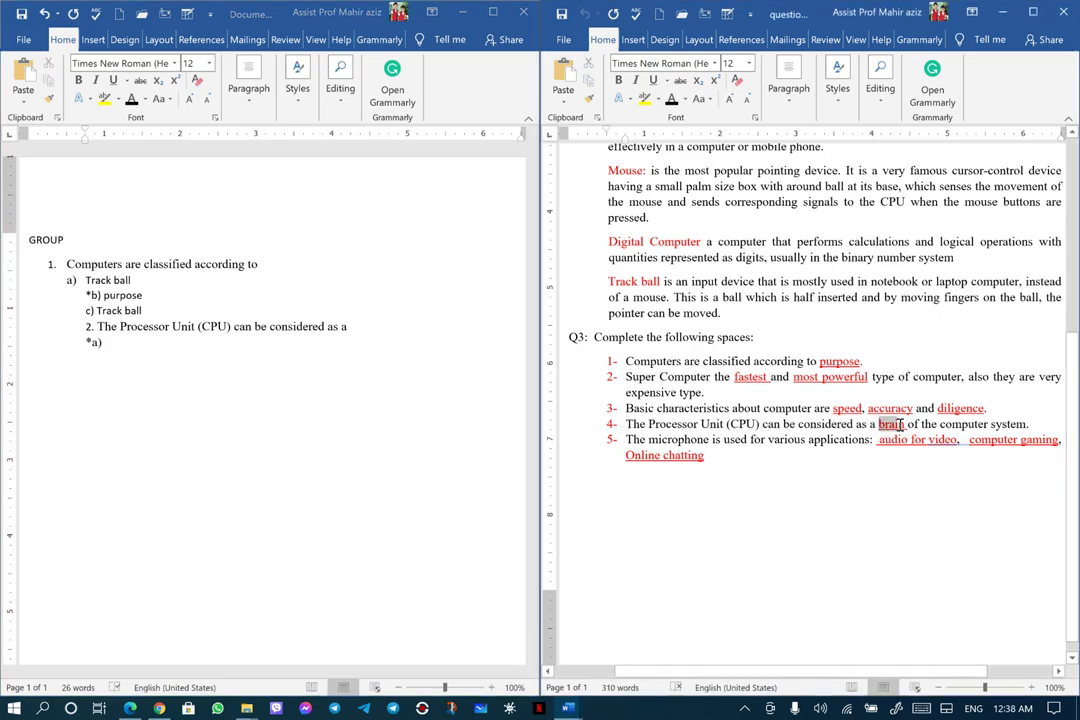
right_click(893, 425)
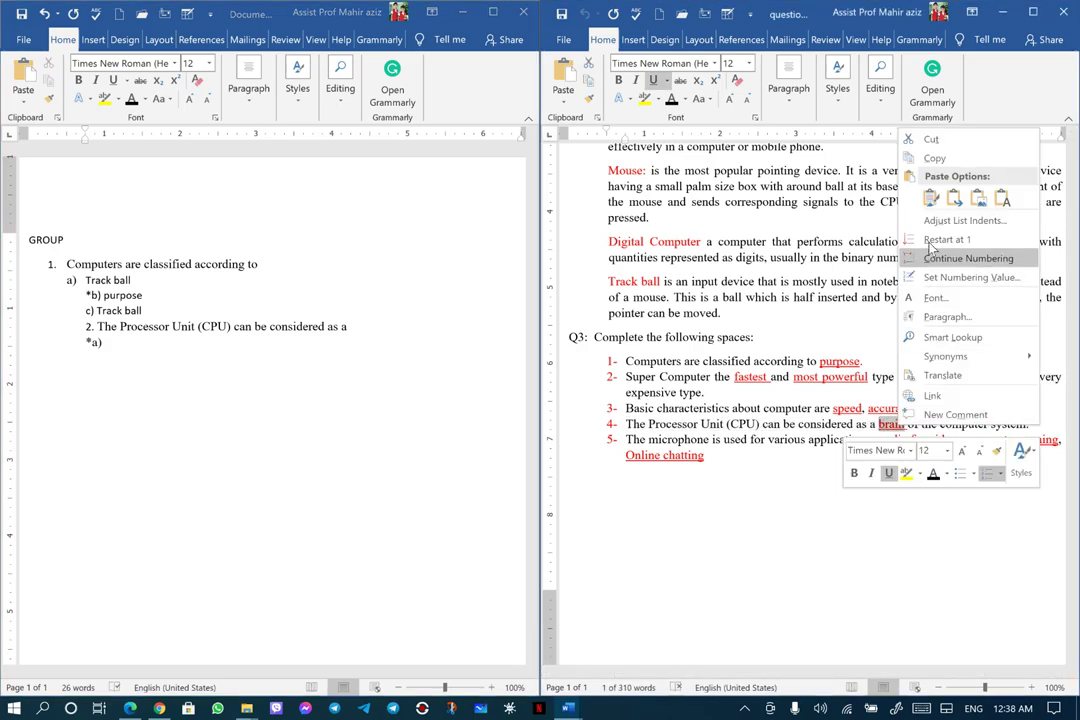
left_click(934, 158)
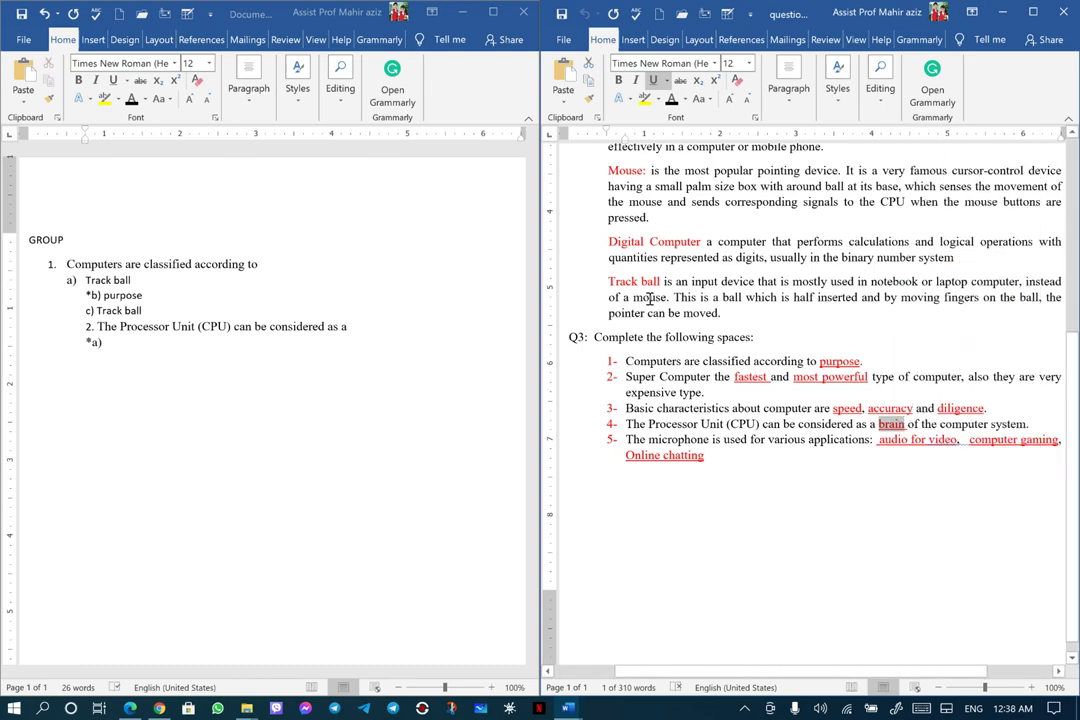
left_click(112, 342)
right_click(110, 344)
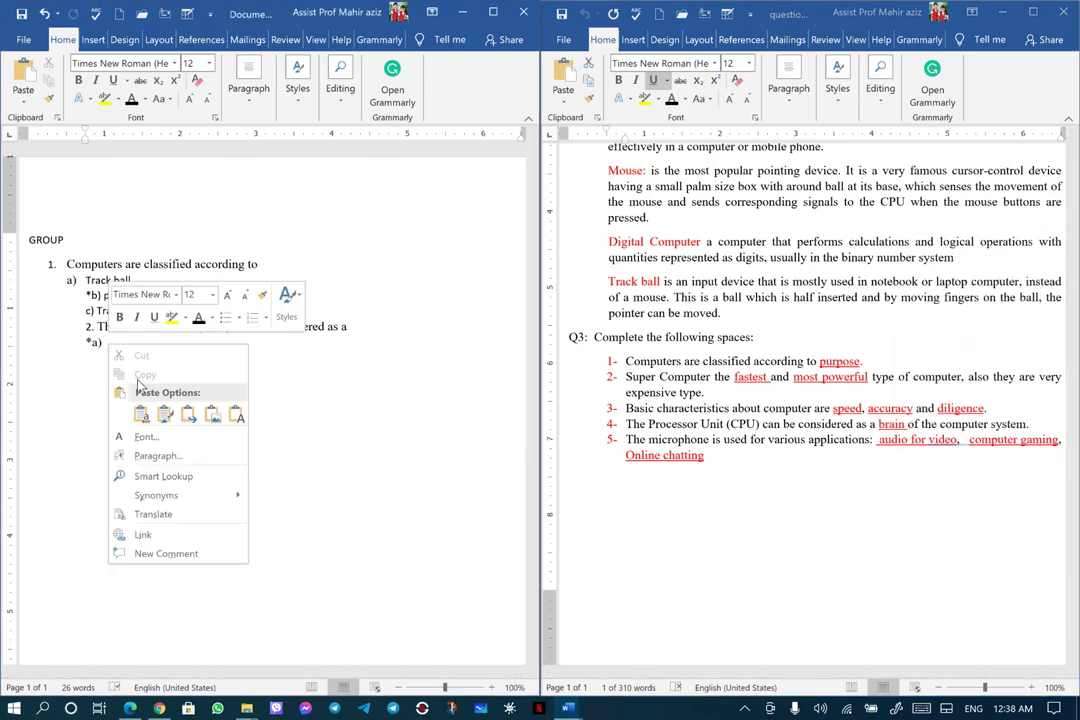
left_click(237, 414)
Add option 'b) Track ball', pasting 'Track ball' from the key as plain text
key("Return")
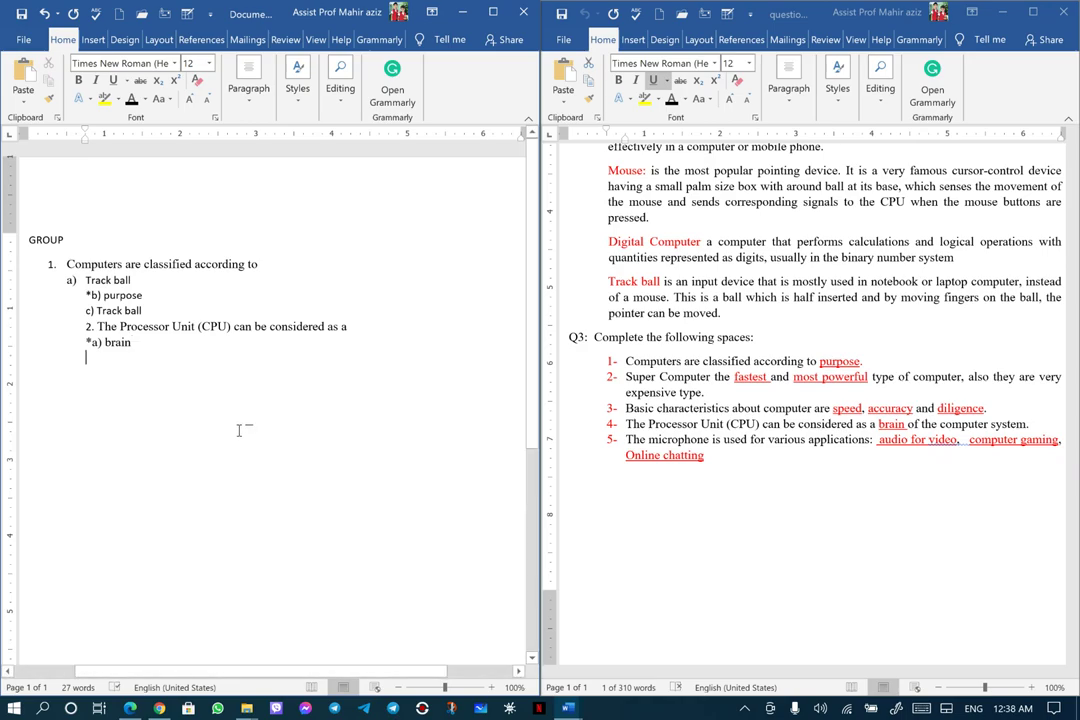
type("b")
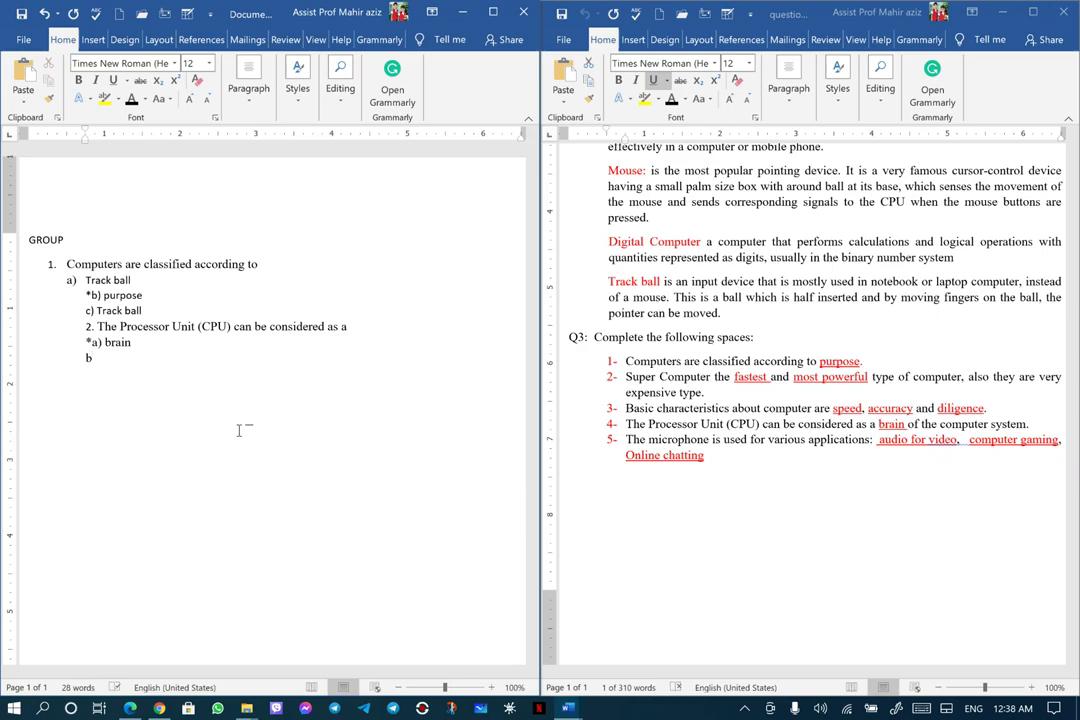
type(")")
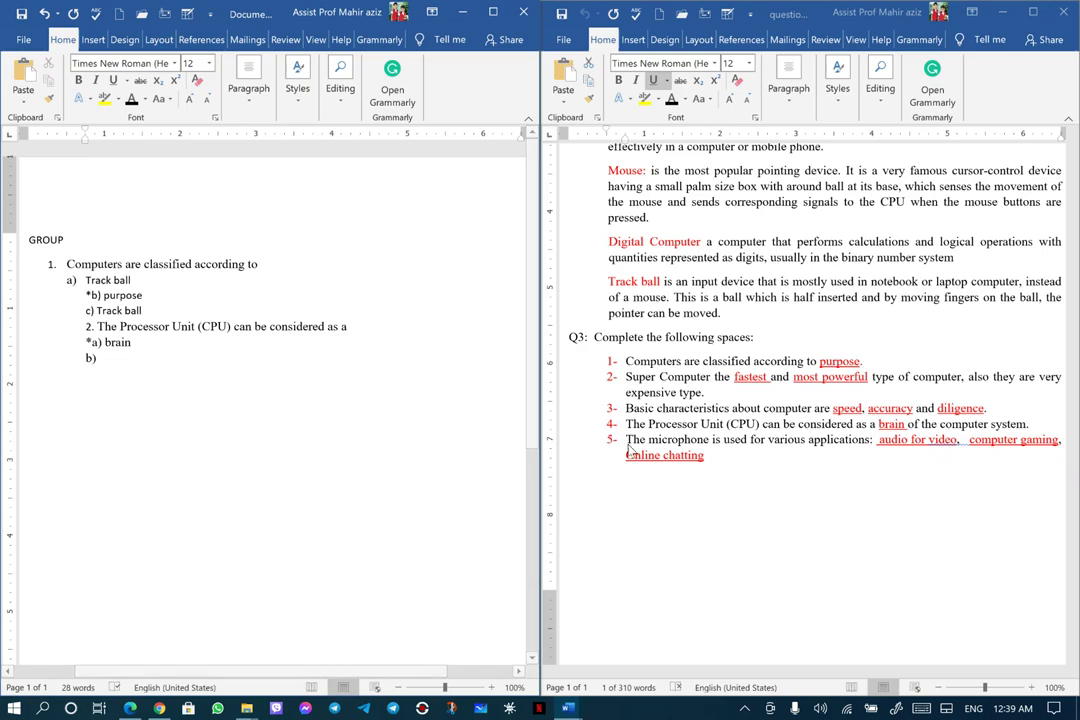
left_click(608, 282)
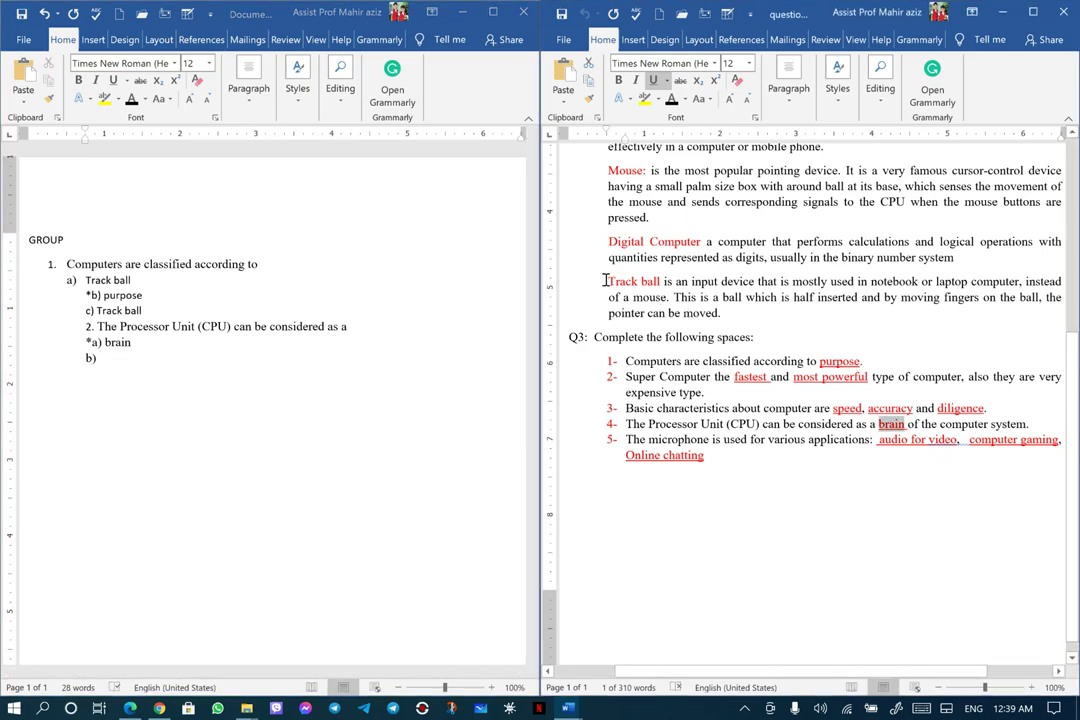
left_click_drag(608, 282, 660, 282)
right_click(658, 283)
left_click(690, 313)
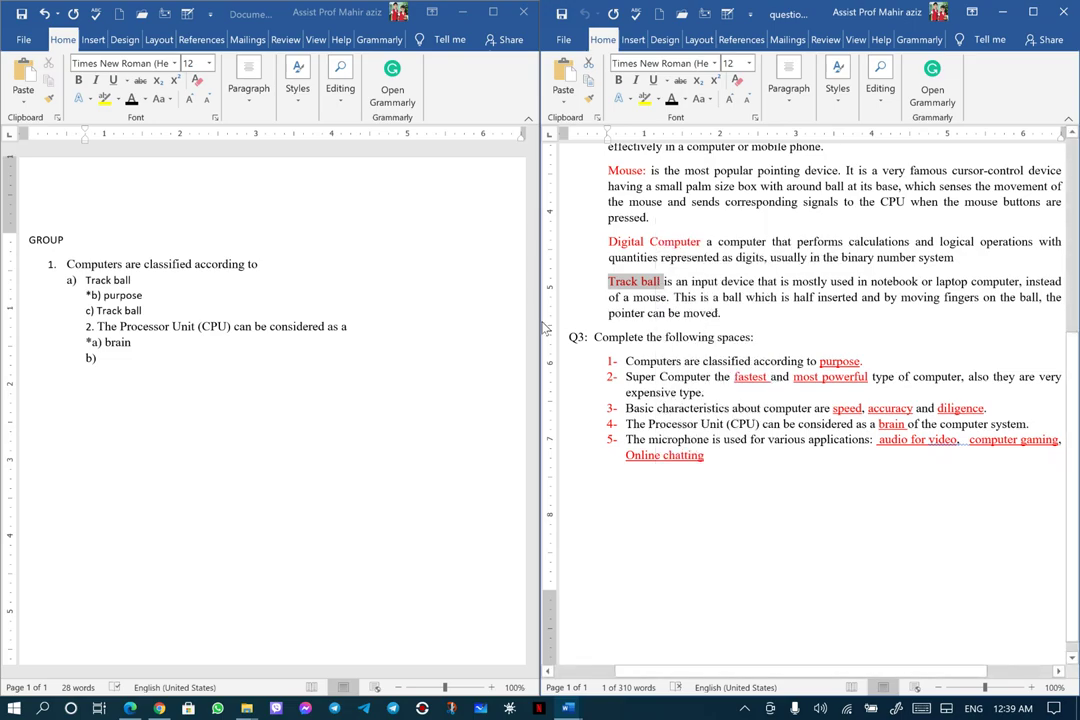
left_click(104, 359)
right_click(106, 361)
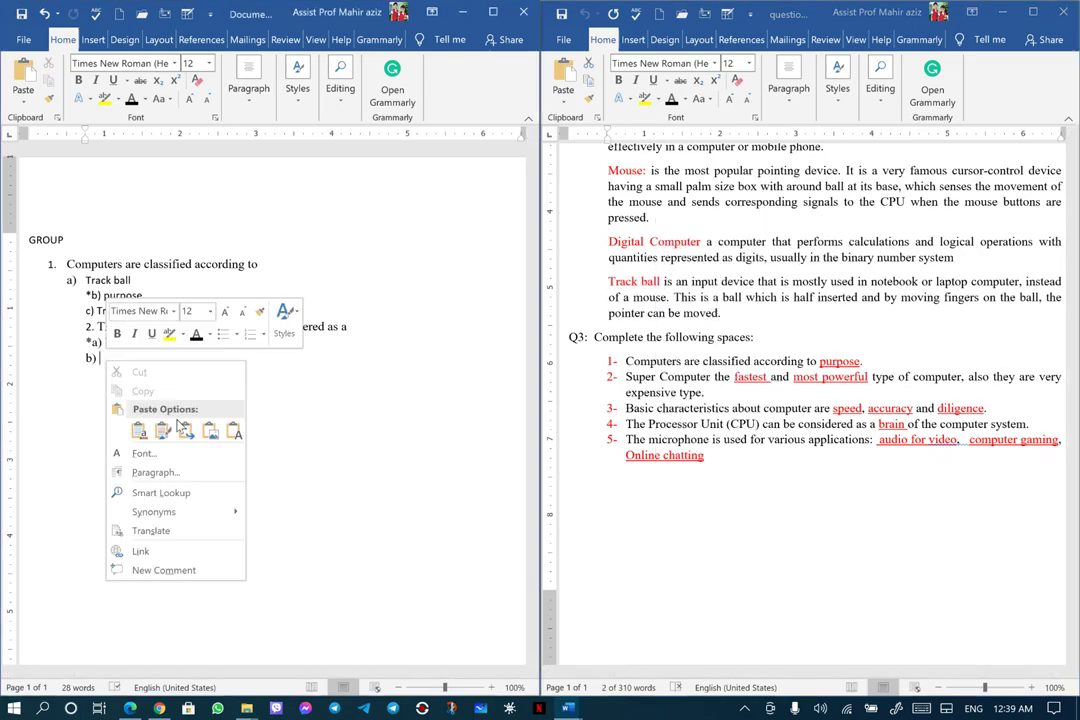
left_click(231, 432)
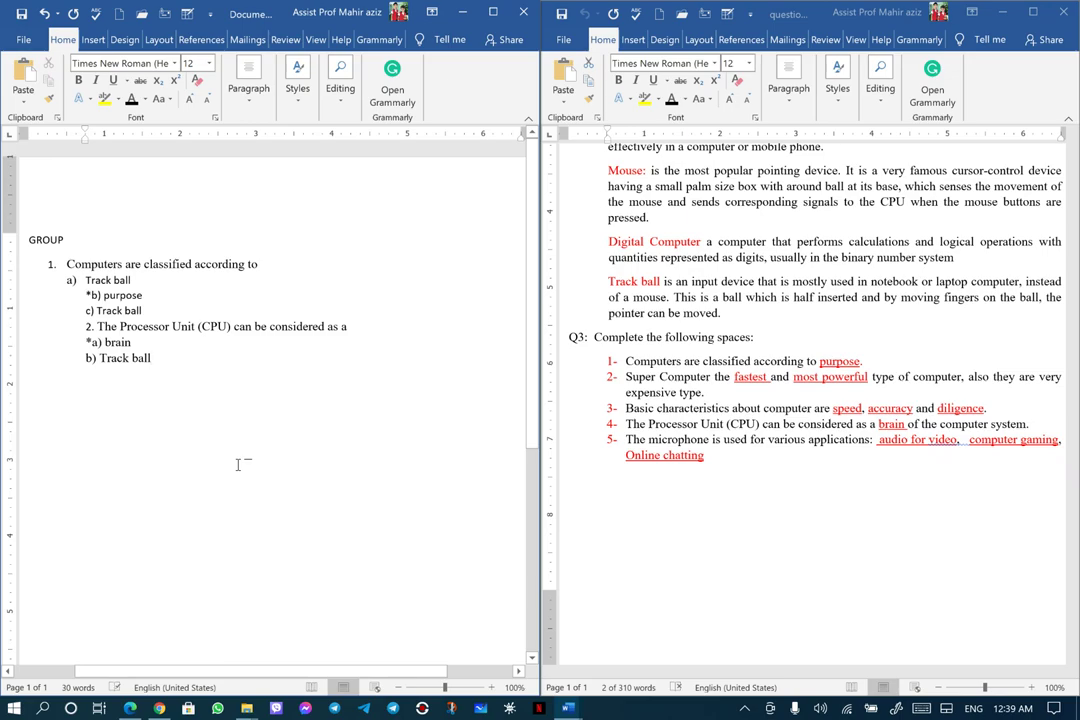
Start a plain '3.' line for question 3, undoing the automatic list numbering
key("Return")
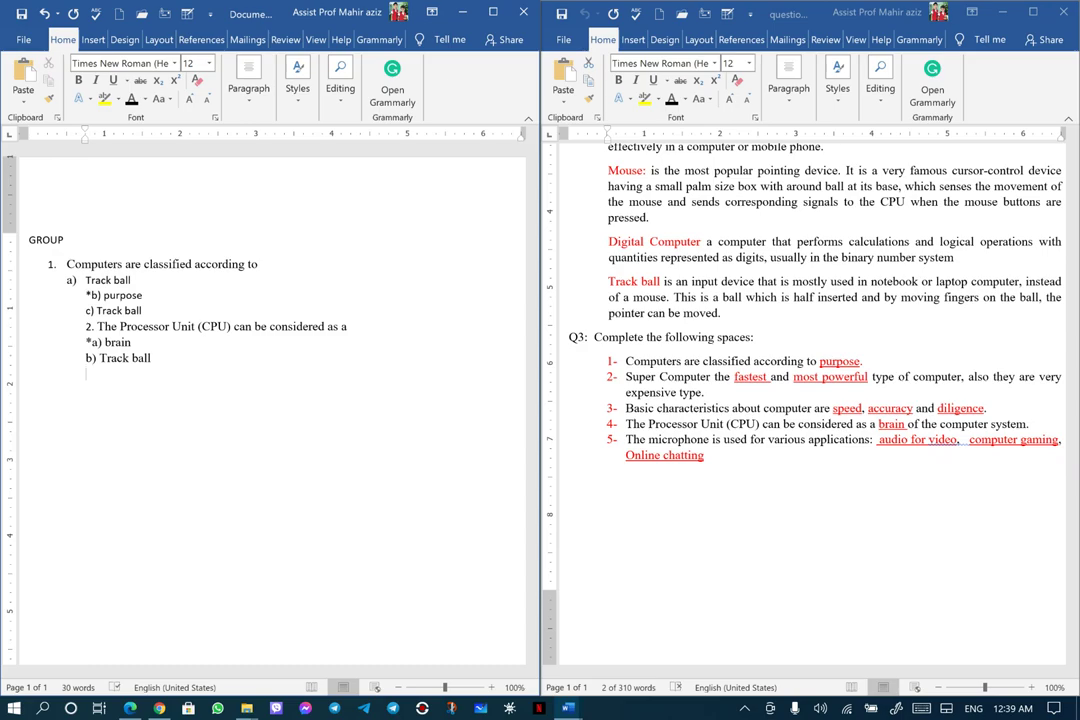
type("3")
key("BackSpace")
type("3.")
key("BackSpace")
type("3.")
key("BackSpace")
key("BackSpace")
key("BackSpace")
key("Return")
type("3.")
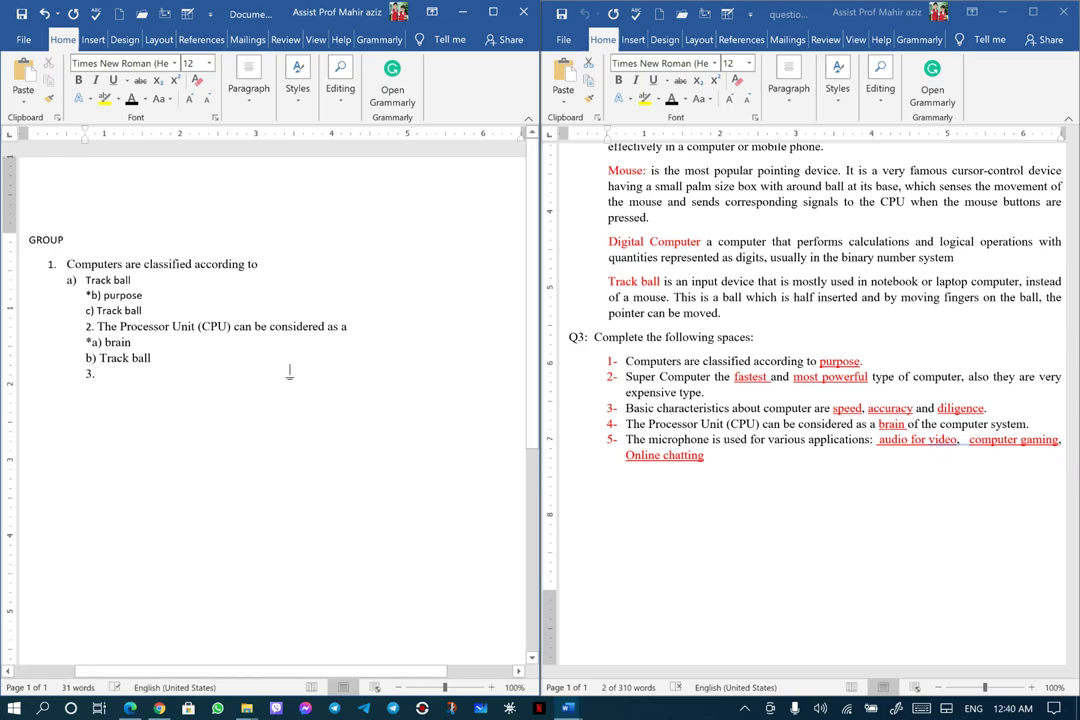
Paste the operating system statement from the key after '3.' in the quiz's formatting
scroll(755, 600, "up", 7)
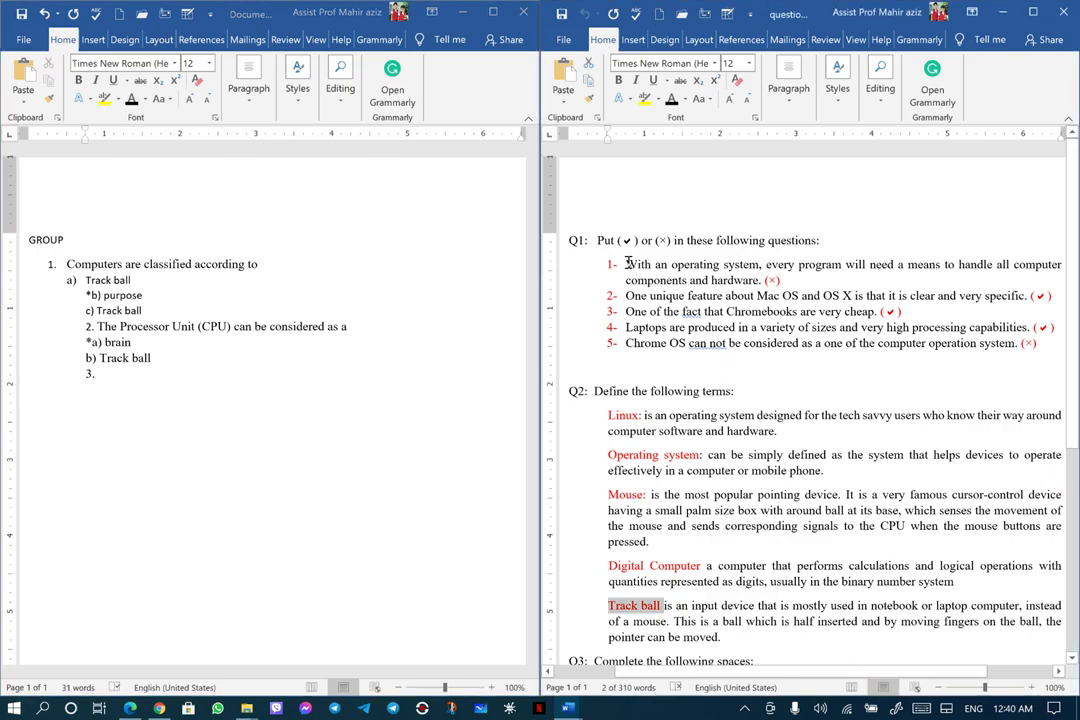
left_click_drag(626, 265, 719, 280)
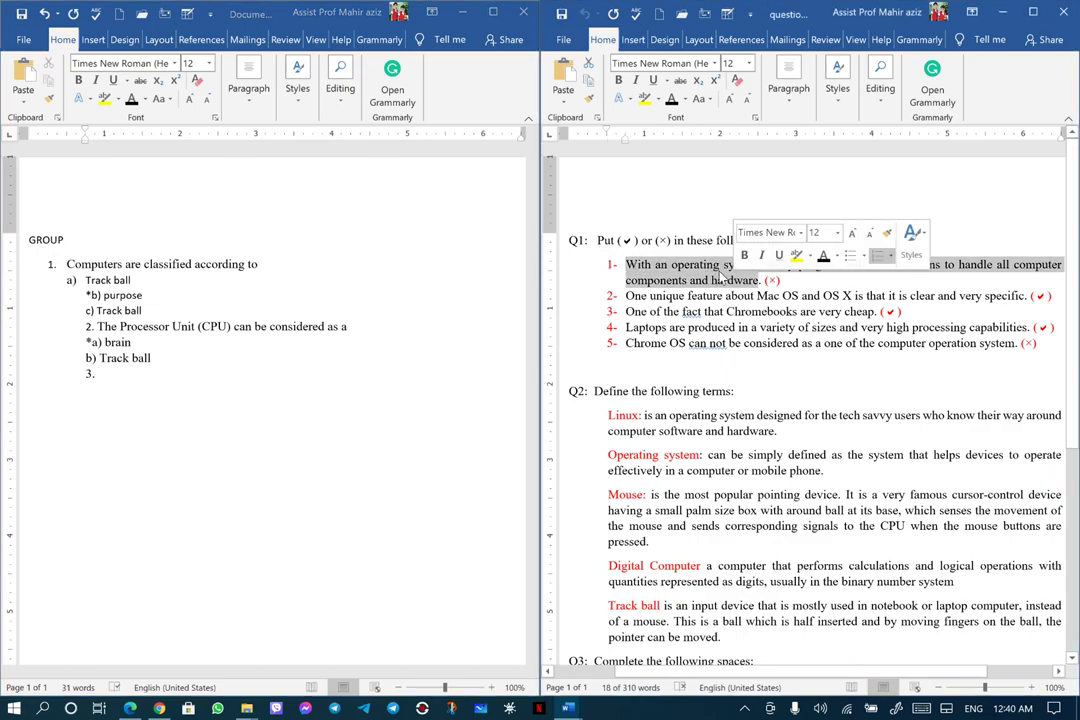
right_click(717, 274)
left_click(748, 299)
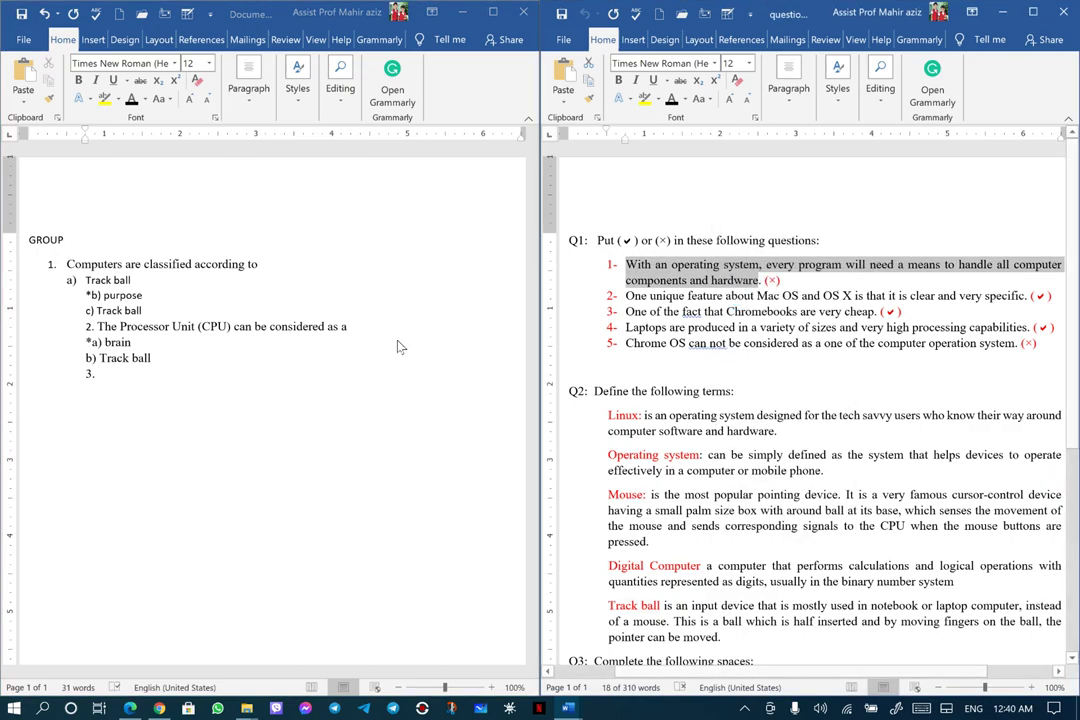
left_click(99, 375)
right_click(100, 376)
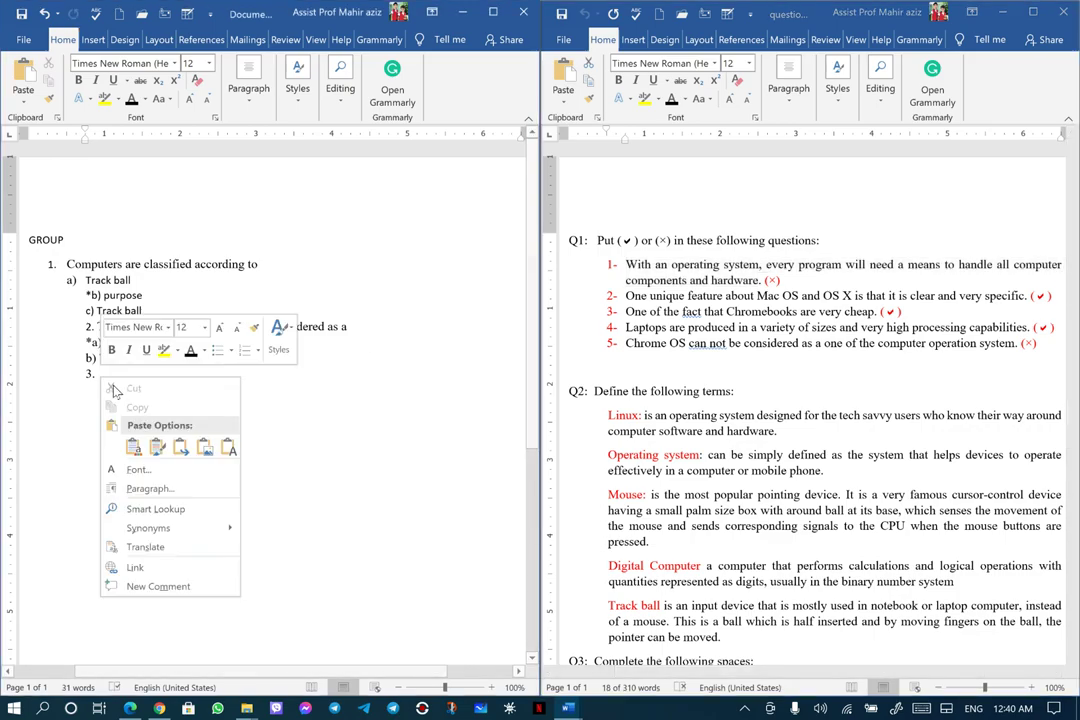
left_click(133, 446)
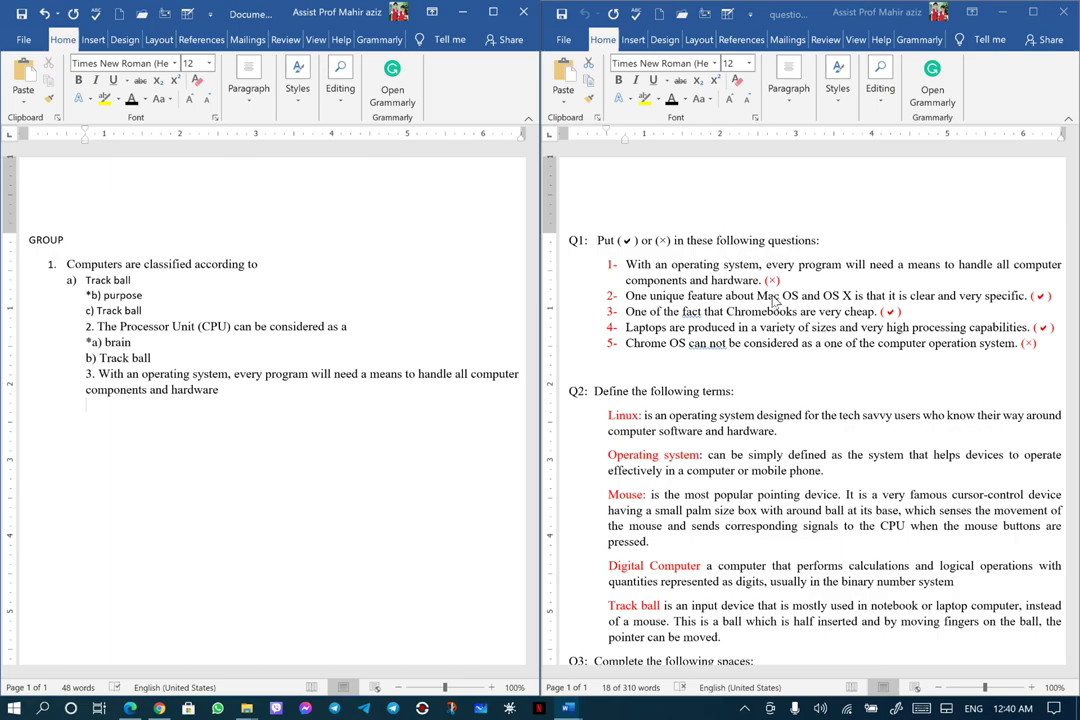
Type answers 'a) True' and '*b) False', then start a '4.' line
type("a")
type(")")
type(" T")
type("rue")
type("b")
type(")")
type("F")
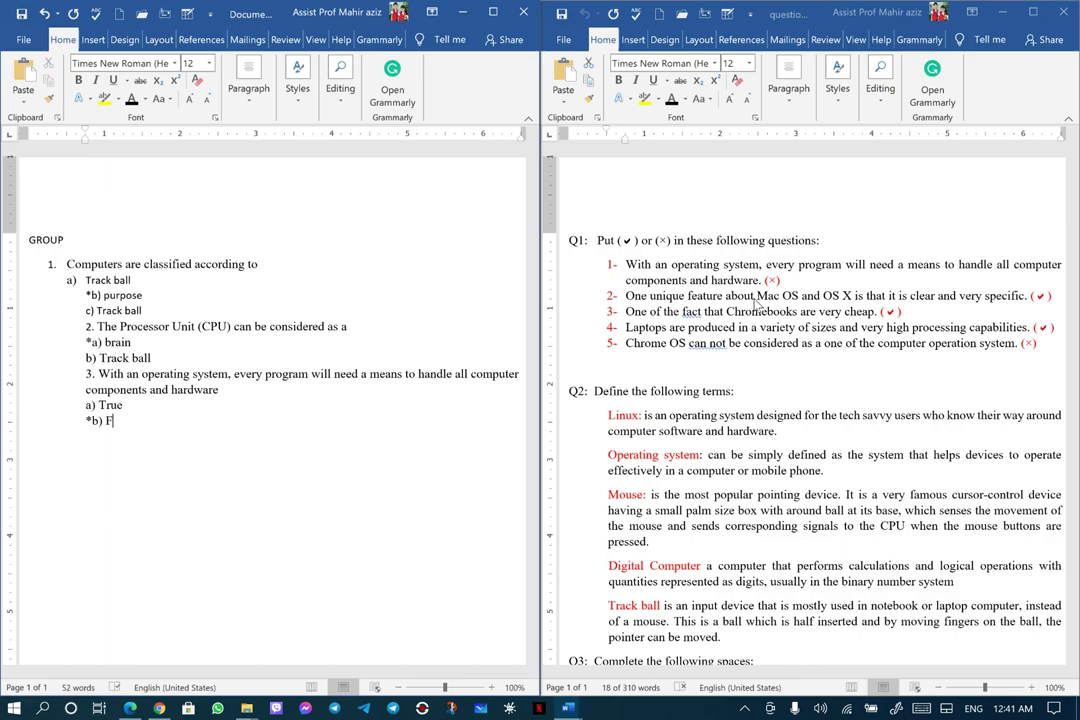
type("alse")
key("Return")
type("4.")
Paste the Mac OS and OS X statement after '4.' without its '2-' numbering
left_click_drag(626, 264, 1025, 297)
right_click(808, 297)
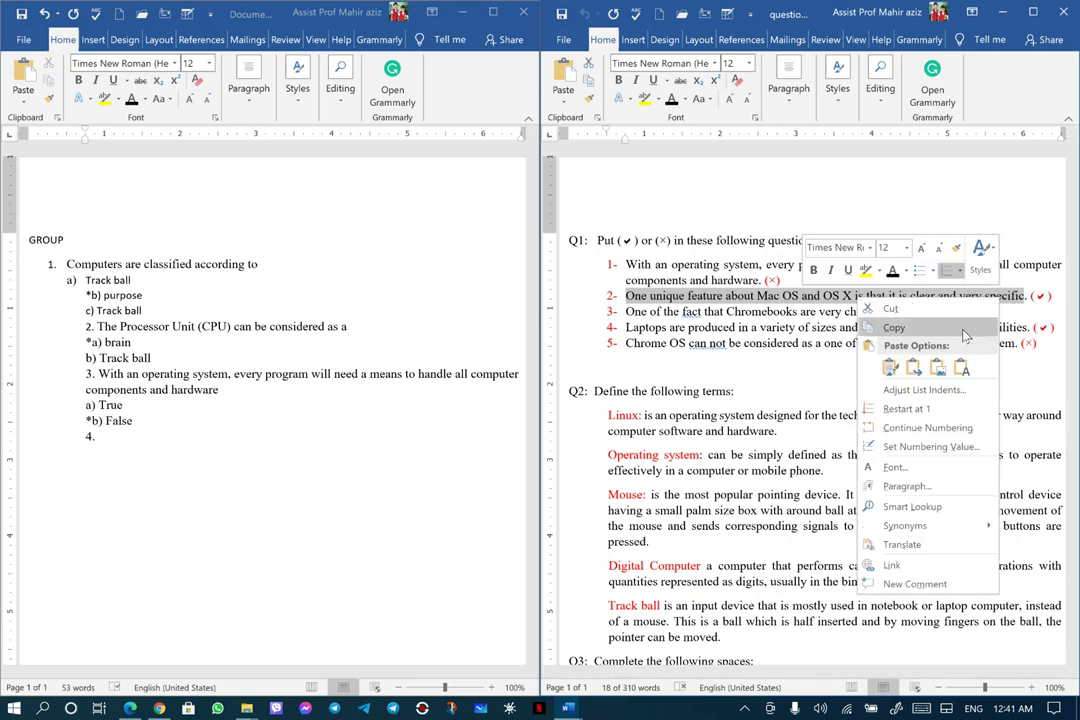
left_click(840, 331)
left_click(104, 437)
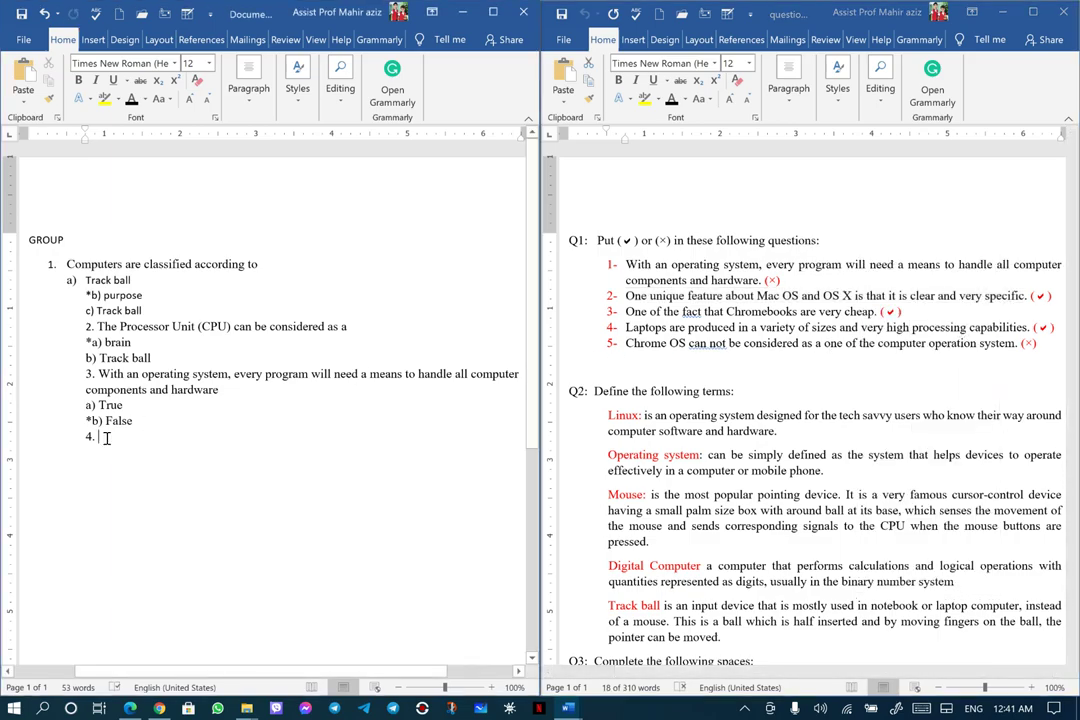
right_click(108, 441)
left_click(235, 509)
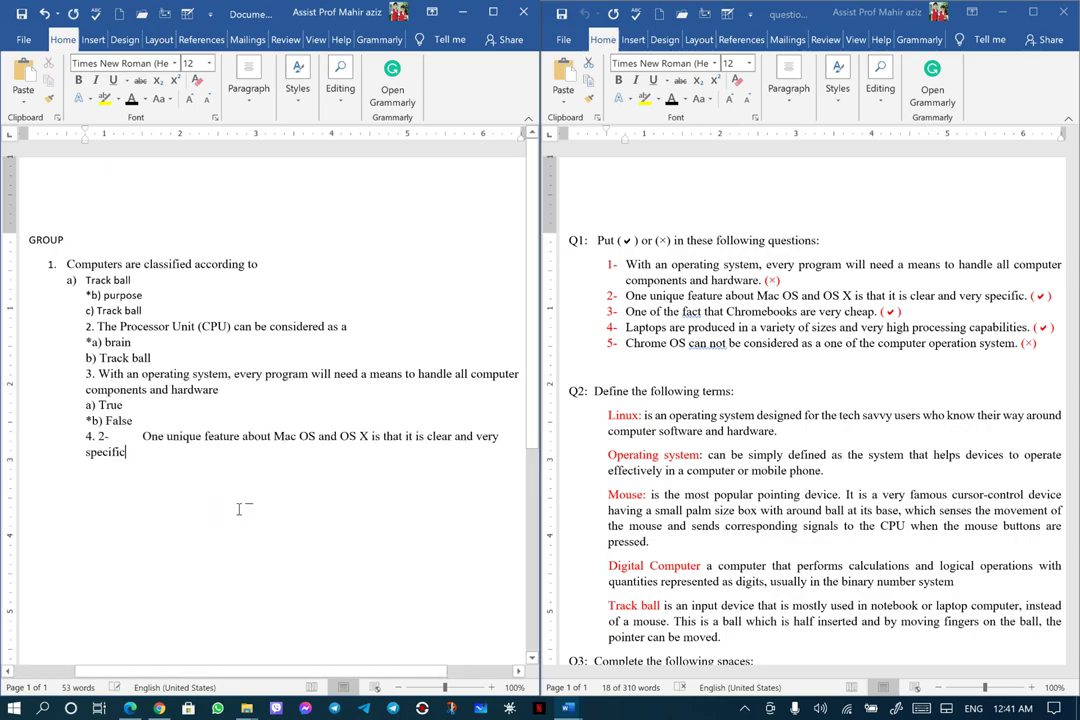
left_click(44, 13)
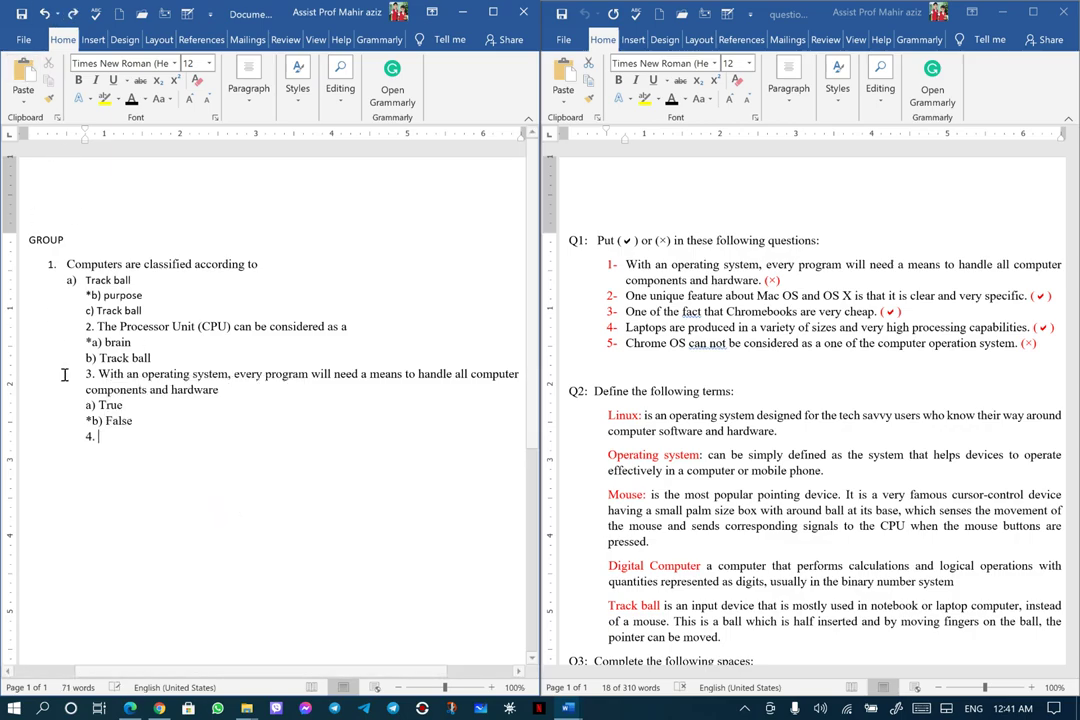
right_click(91, 441)
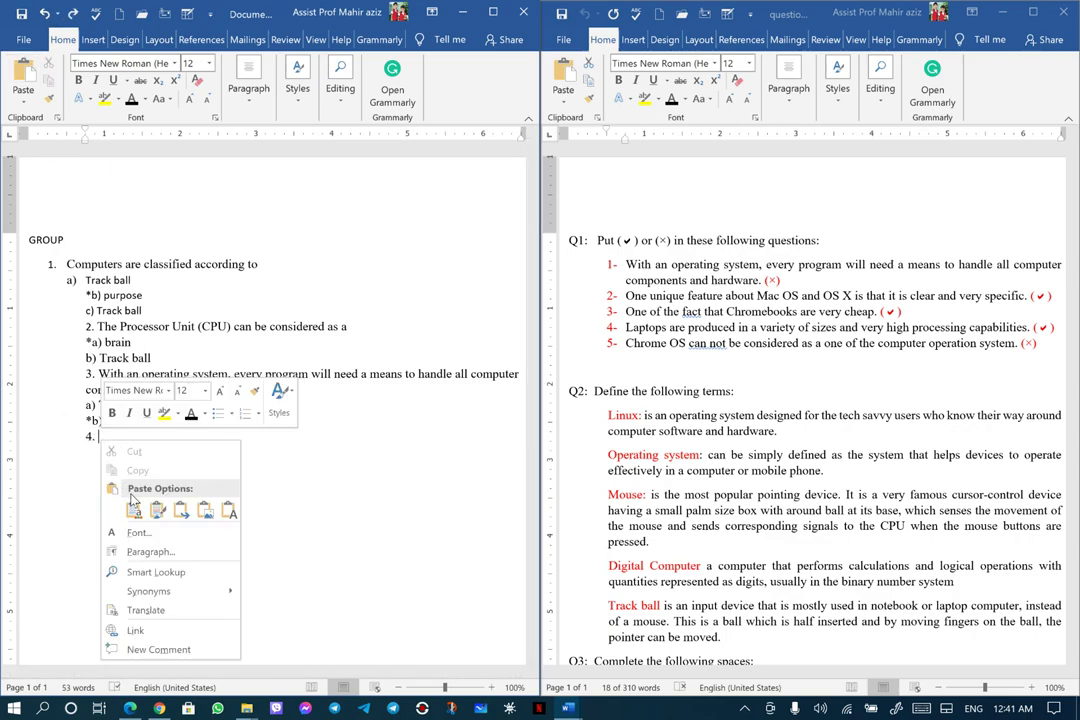
key("Escape")
key("ctrl+v")
Add answer lines '*a) True' and 'b) False', then begin question 5
key("Return")
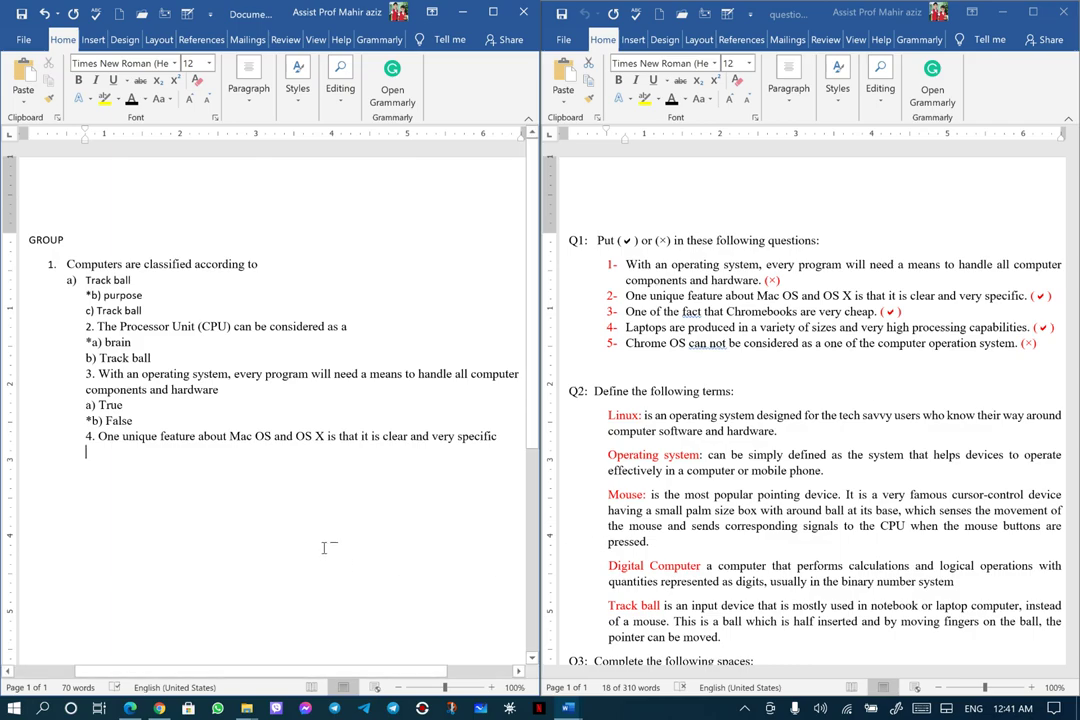
type("*a")
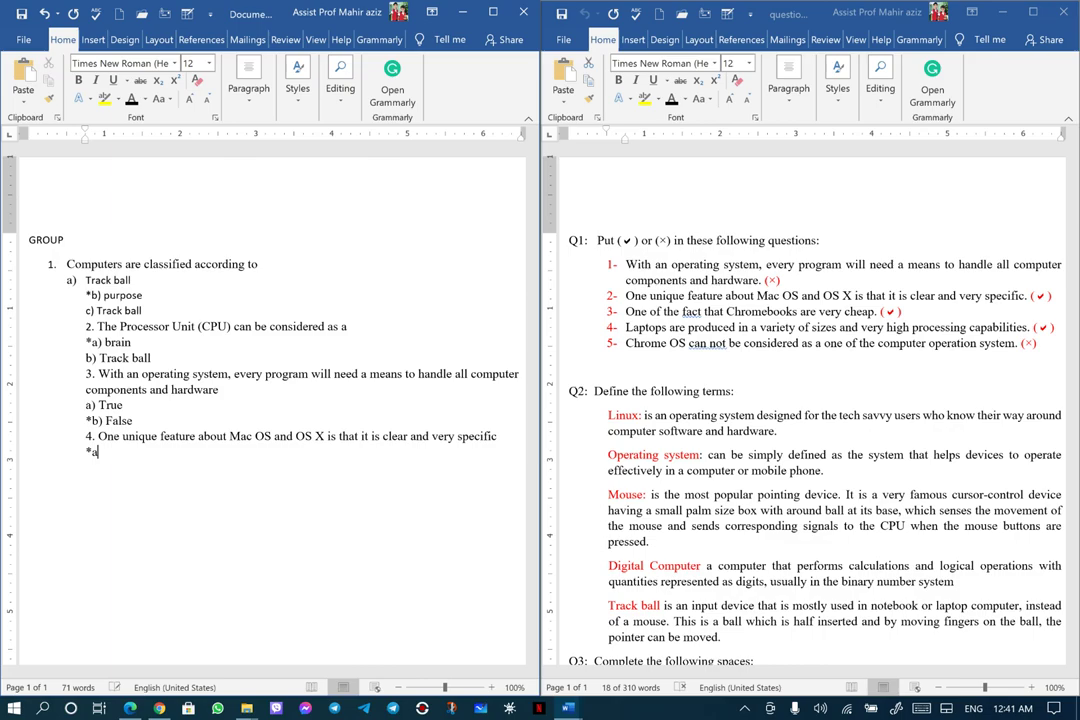
type(")")
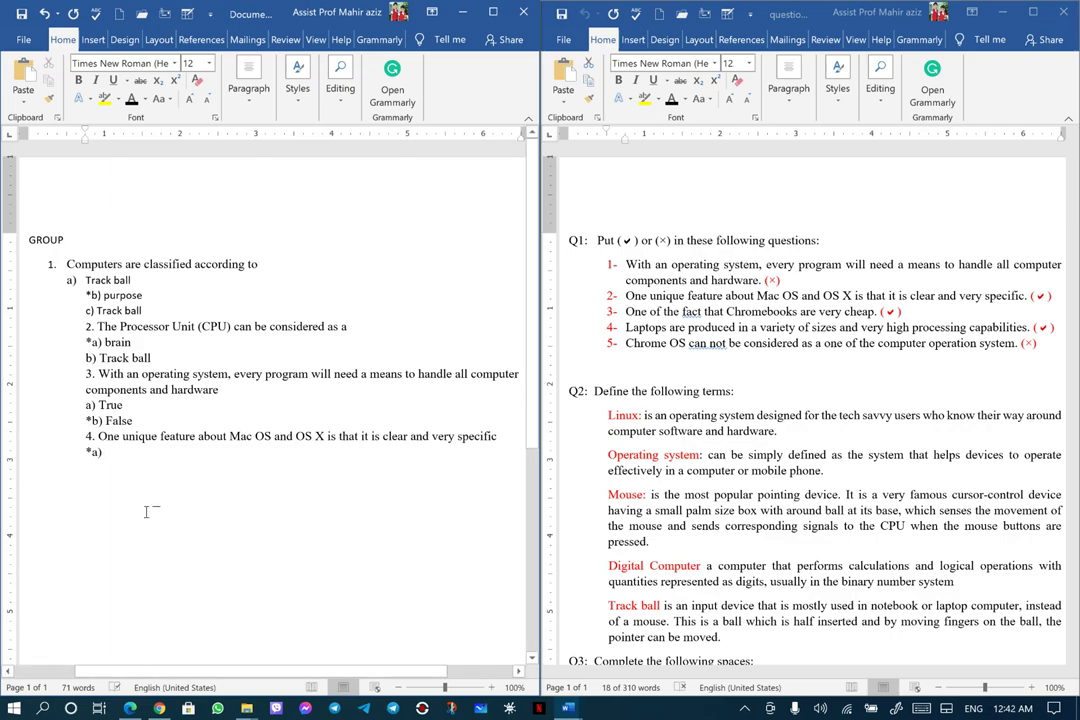
type("True")
key("Return")
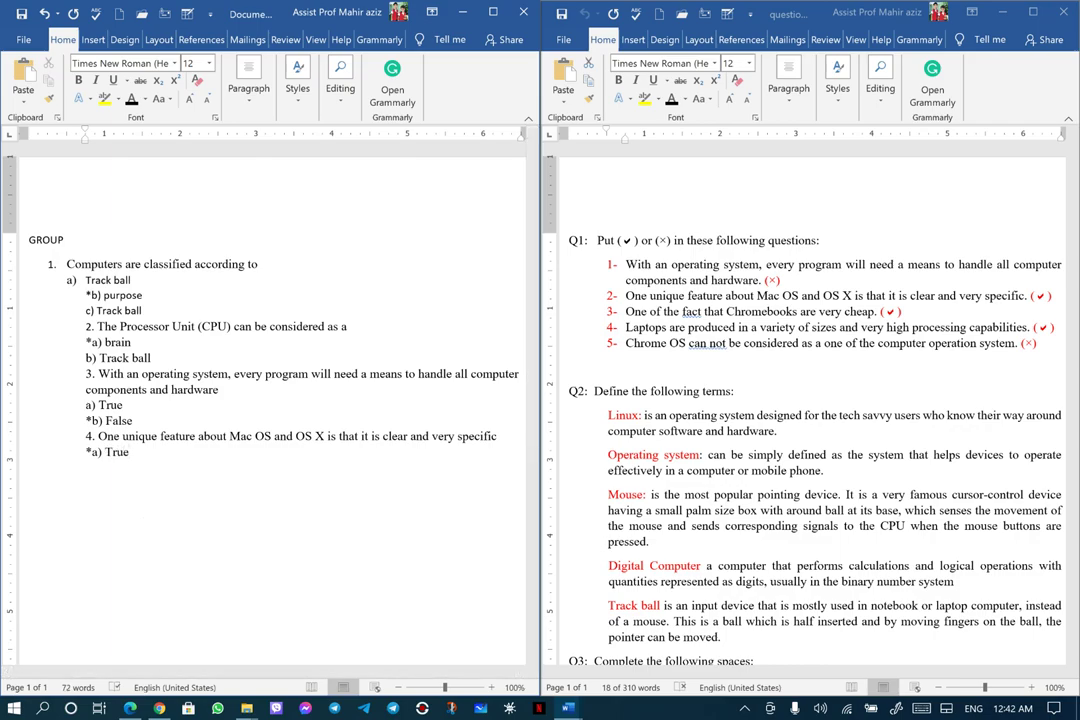
type("b) False")
key("Return")
type(".")
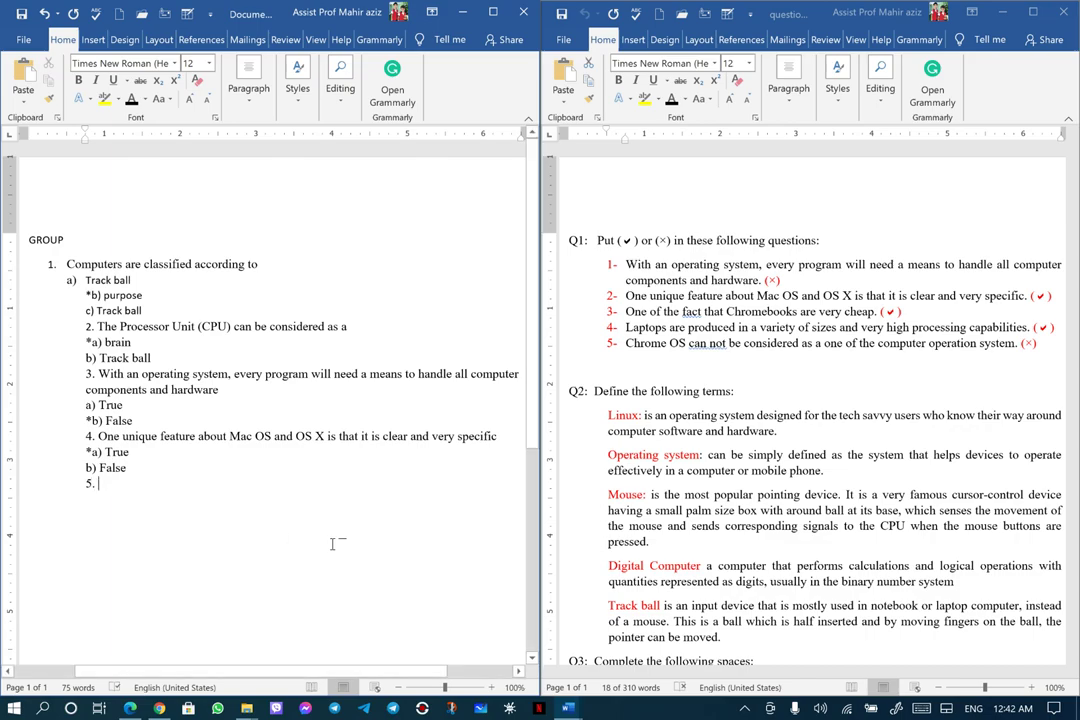
Copy 'Super Computer the' from Q3 and paste it after '5.', then start a new line
scroll(665, 507, "down", 5)
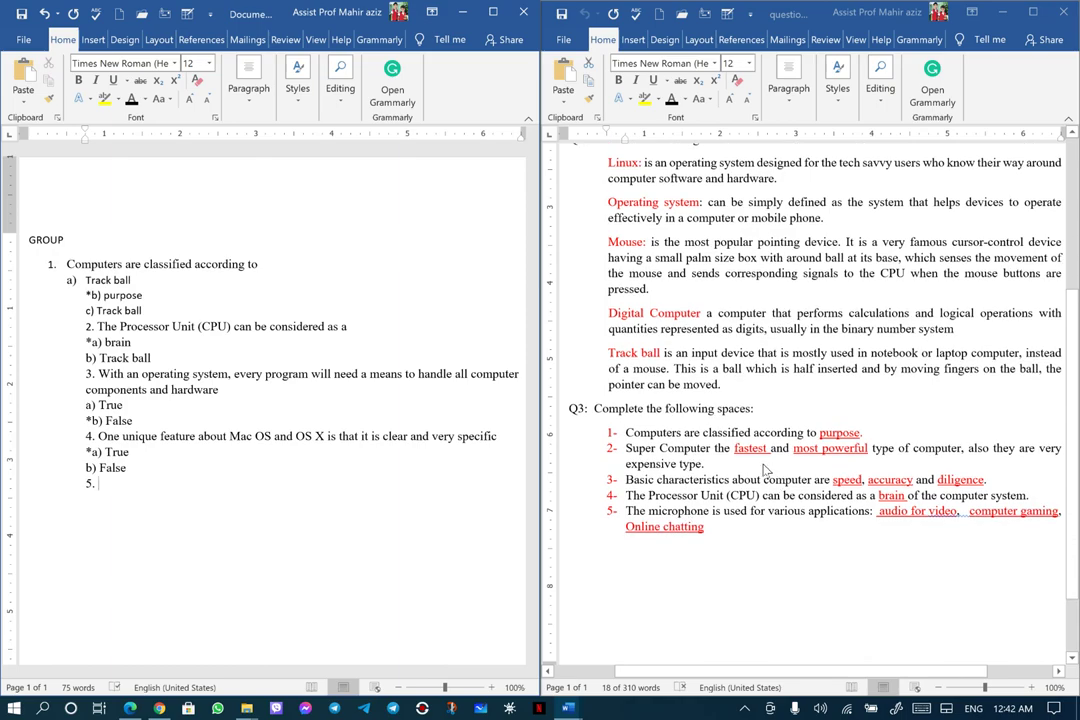
left_click(634, 451)
left_click_drag(627, 448, 706, 450)
right_click(697, 453)
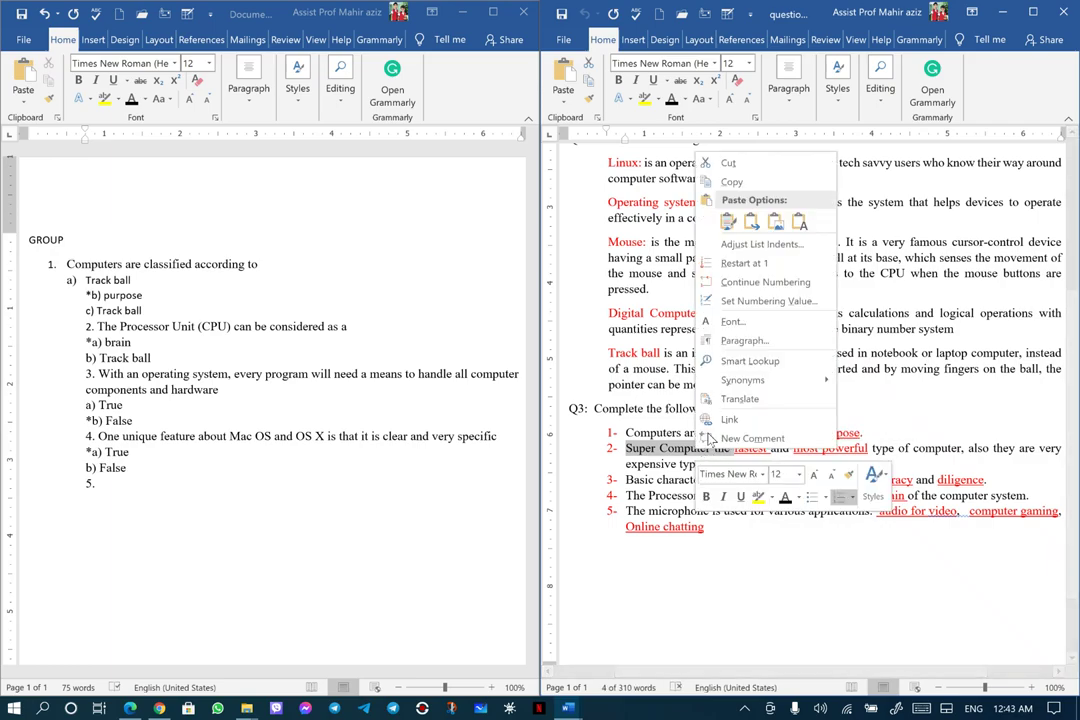
left_click(745, 181)
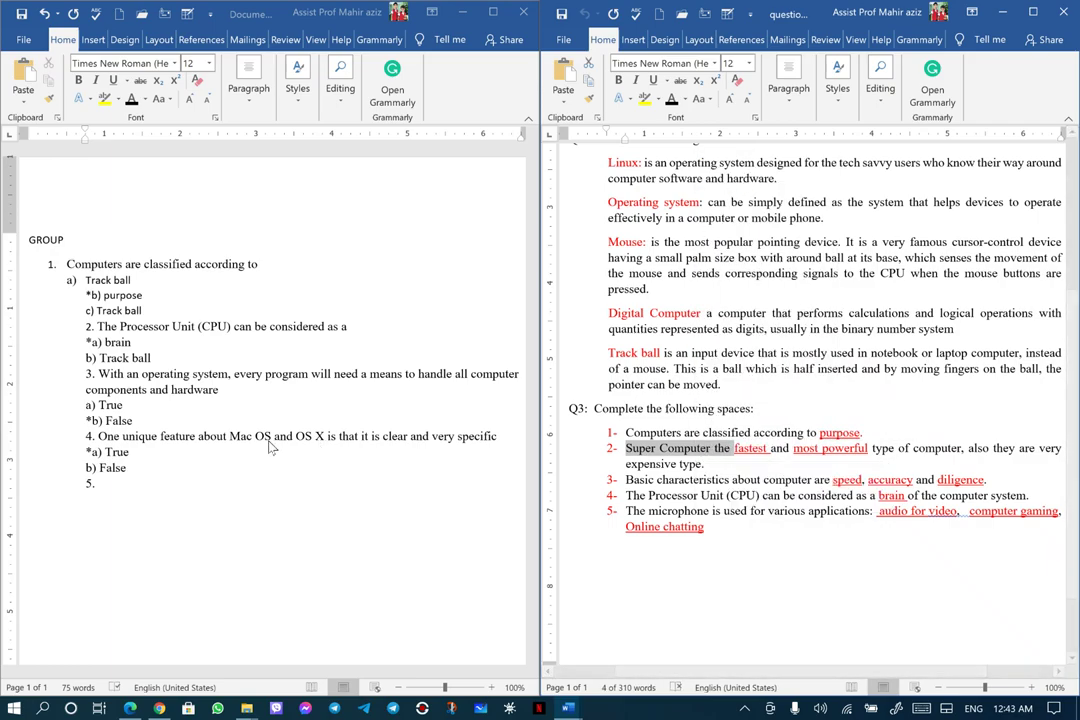
left_click(104, 485)
right_click(104, 485)
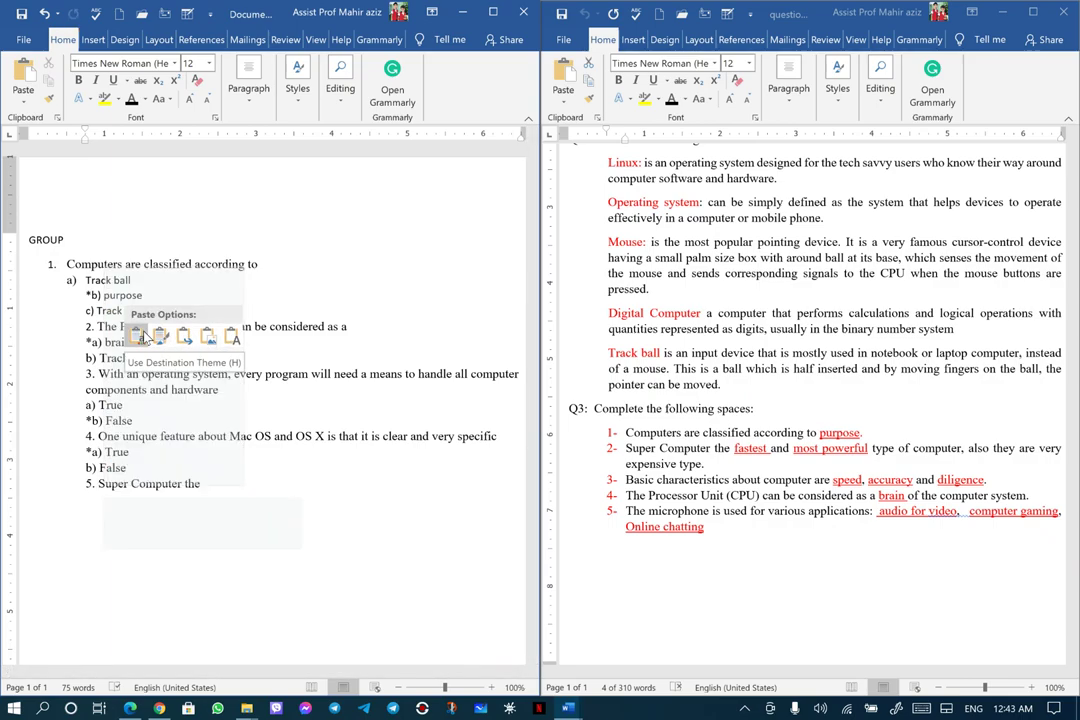
left_click(141, 336)
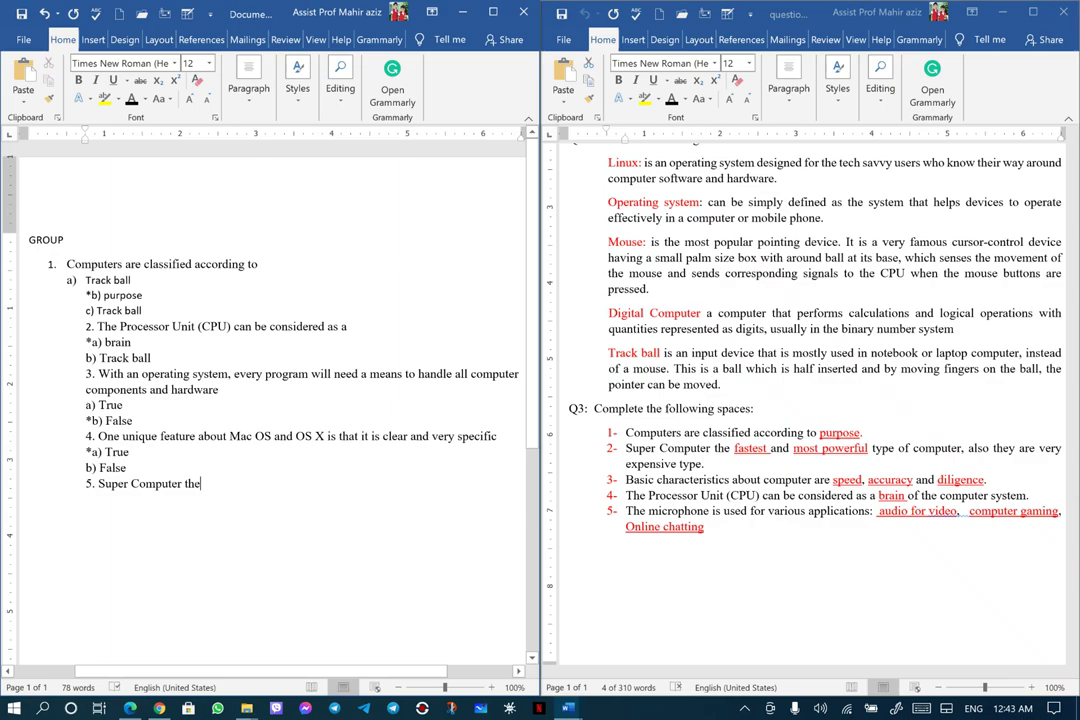
key("Return")
Add a '[ ] Digital Computer' answer choice pasted as plain text
type("]")
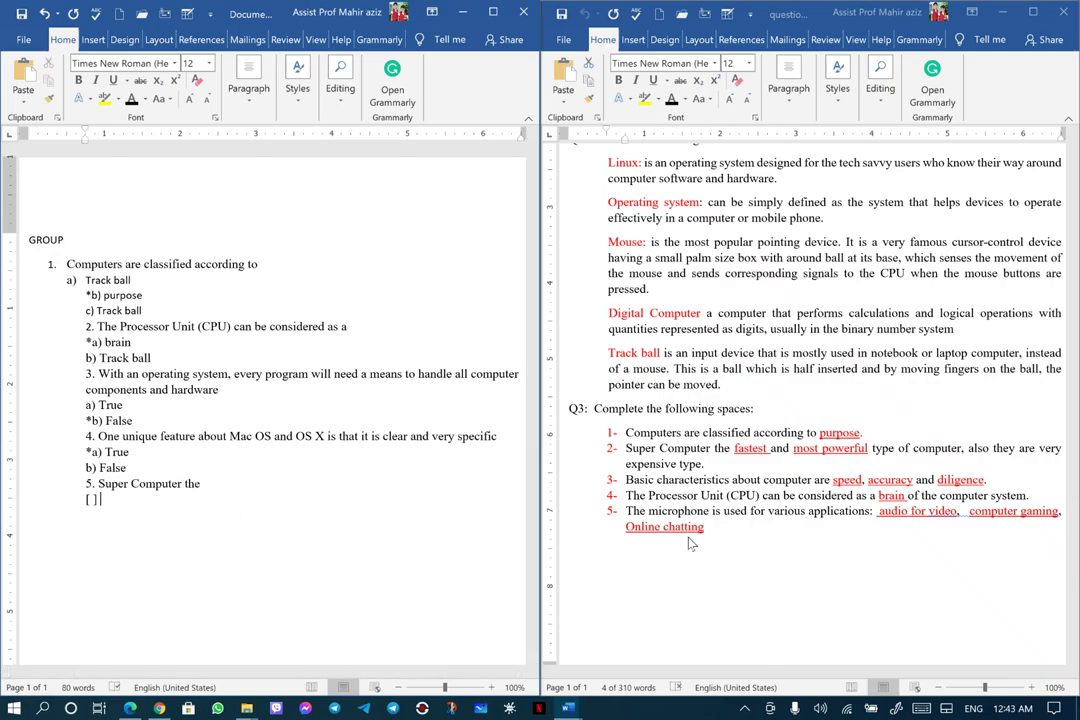
left_click_drag(626, 448, 735, 449)
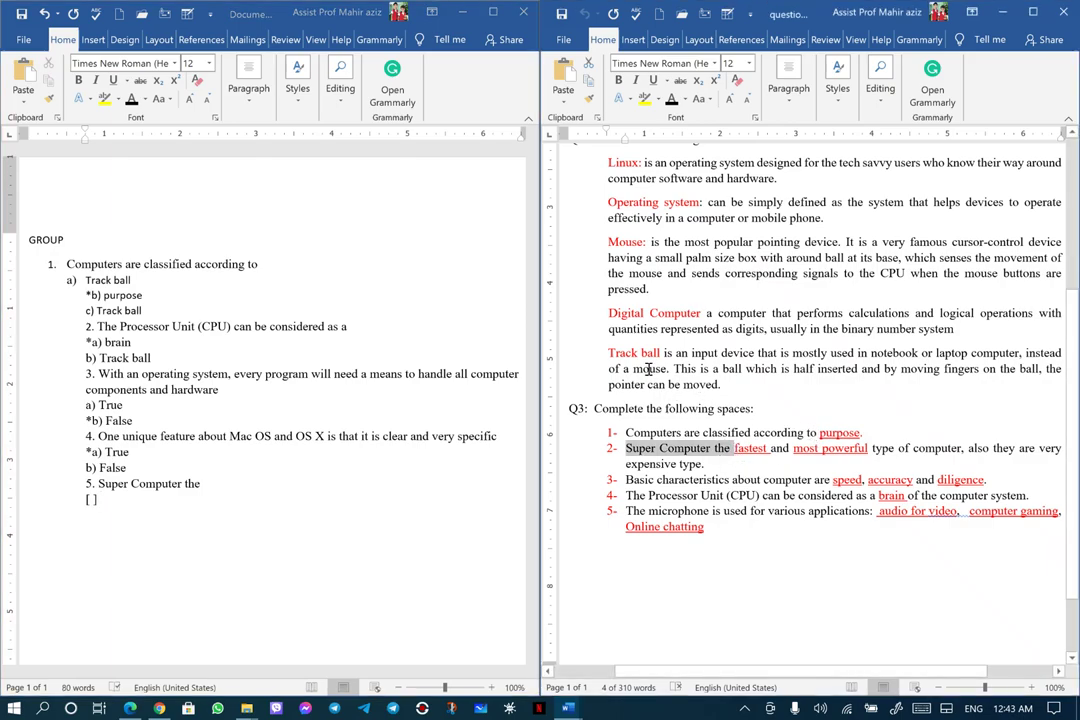
left_click_drag(609, 314, 701, 317)
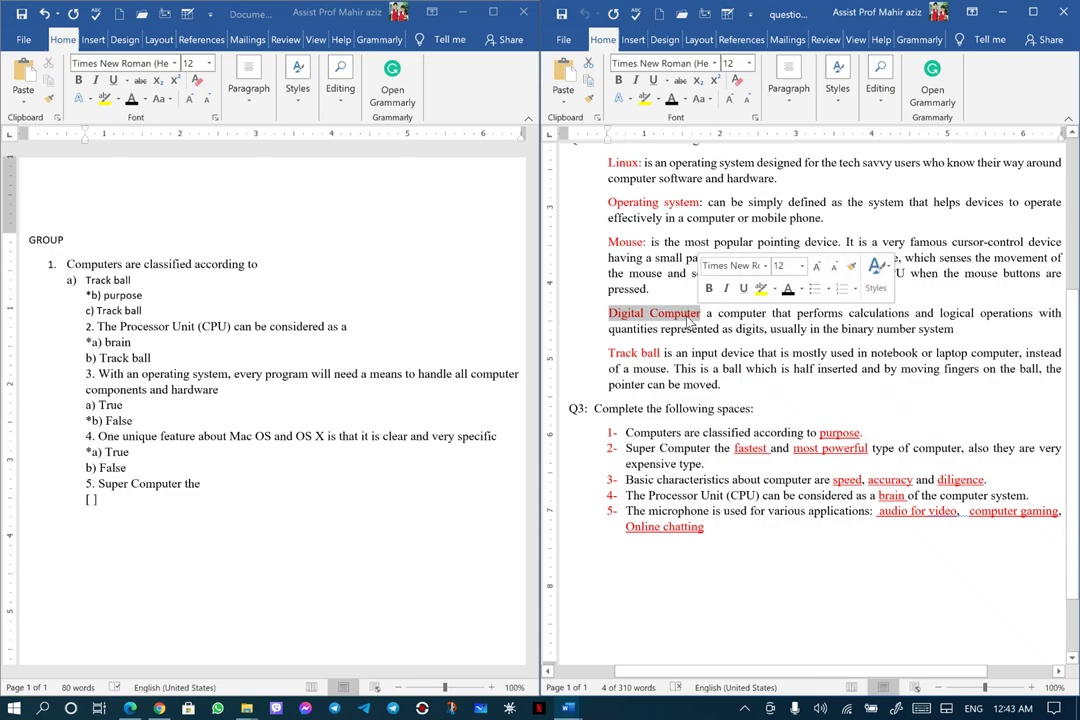
right_click(685, 318)
left_click(710, 364)
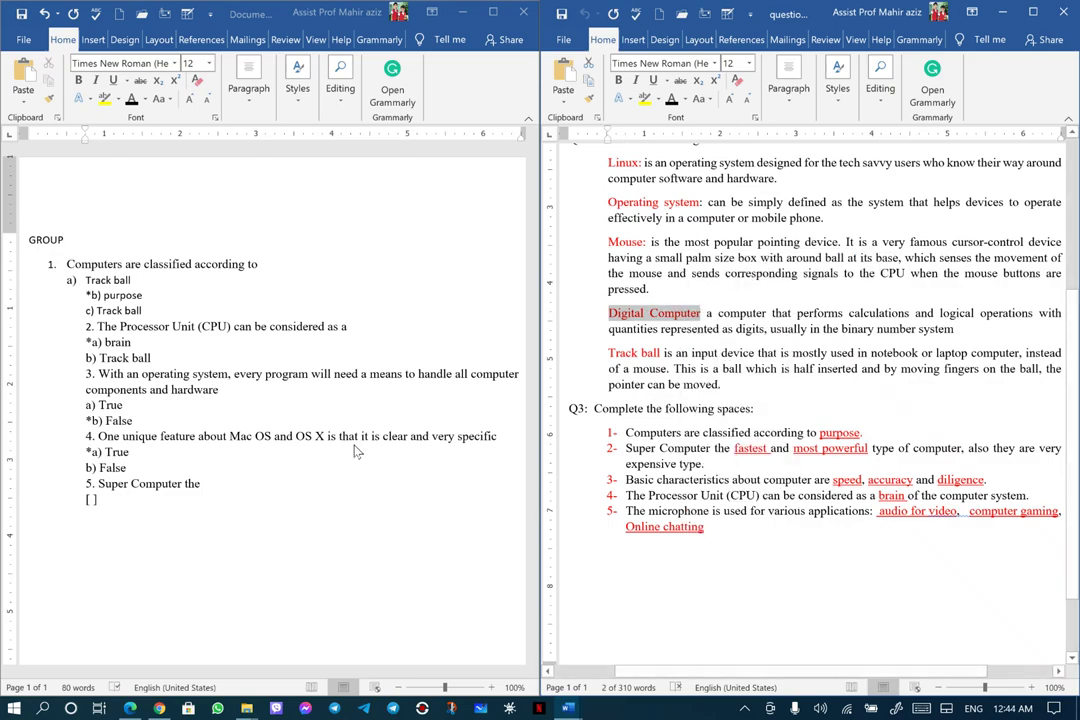
left_click(112, 509)
right_click(92, 500)
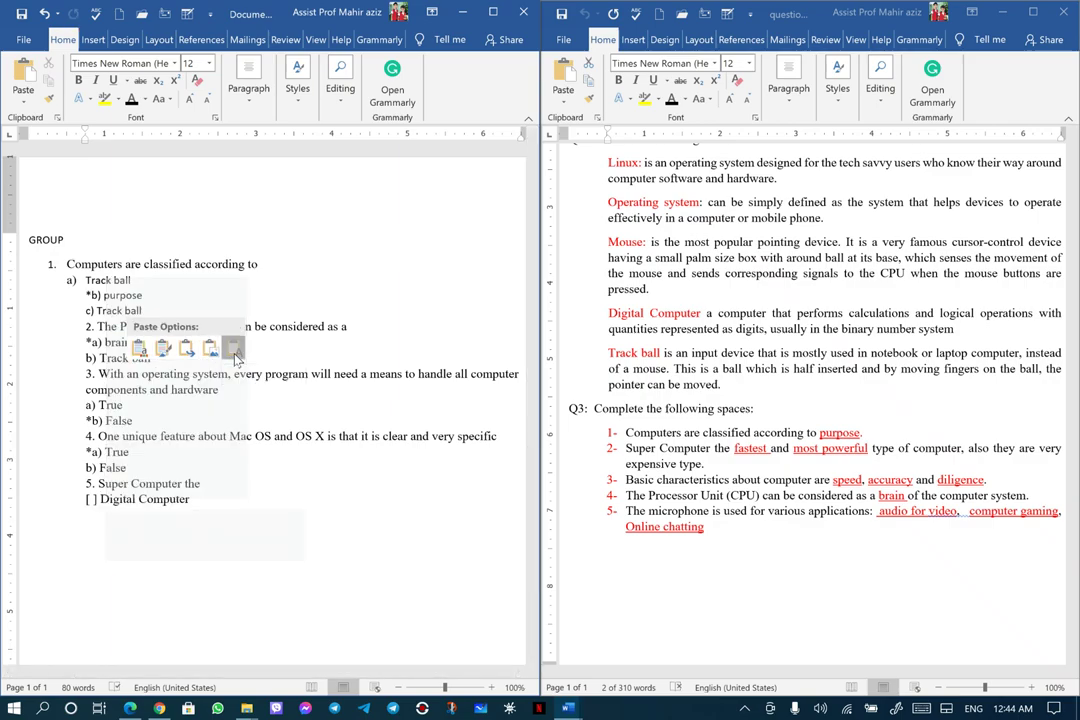
left_click(231, 350)
Begin a '[*]' choice line and copy the word 'fastest' from Q3 item 2
key("Home")
key("Right")
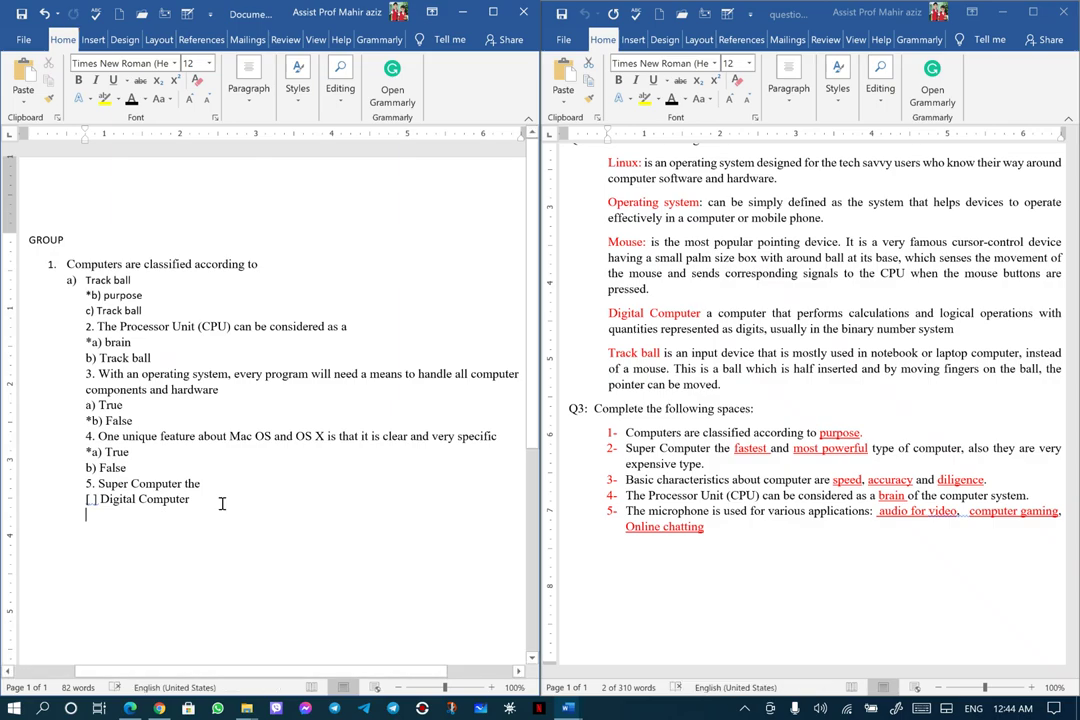
key("End")
key("Return")
type("[")
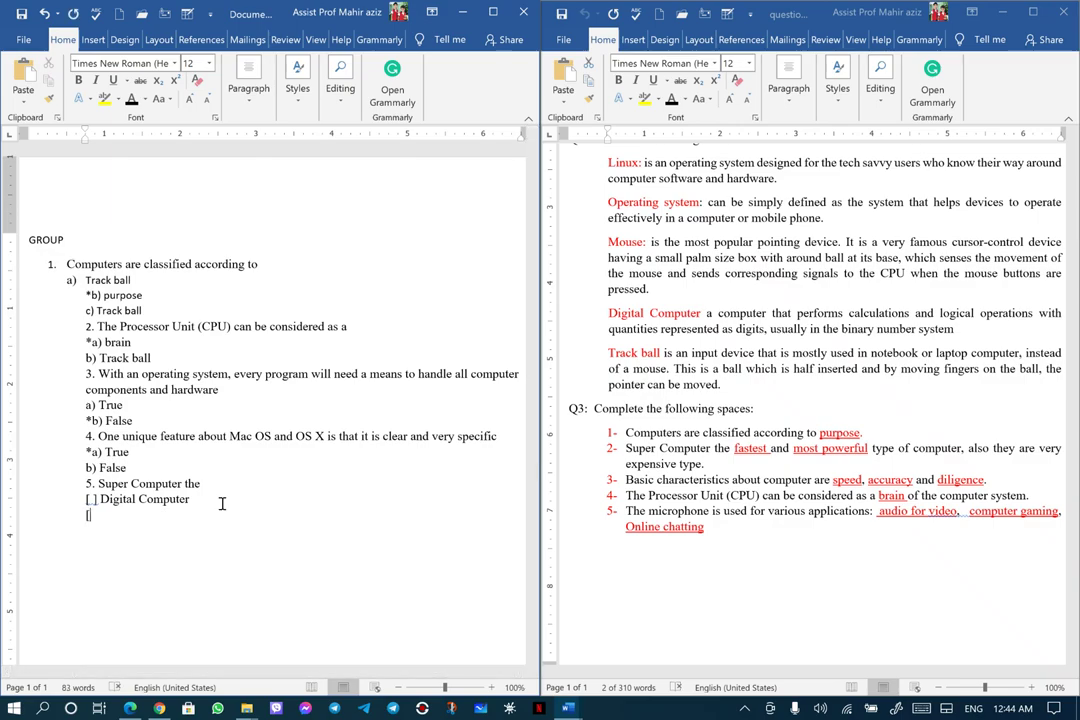
type("*]")
left_click(736, 458)
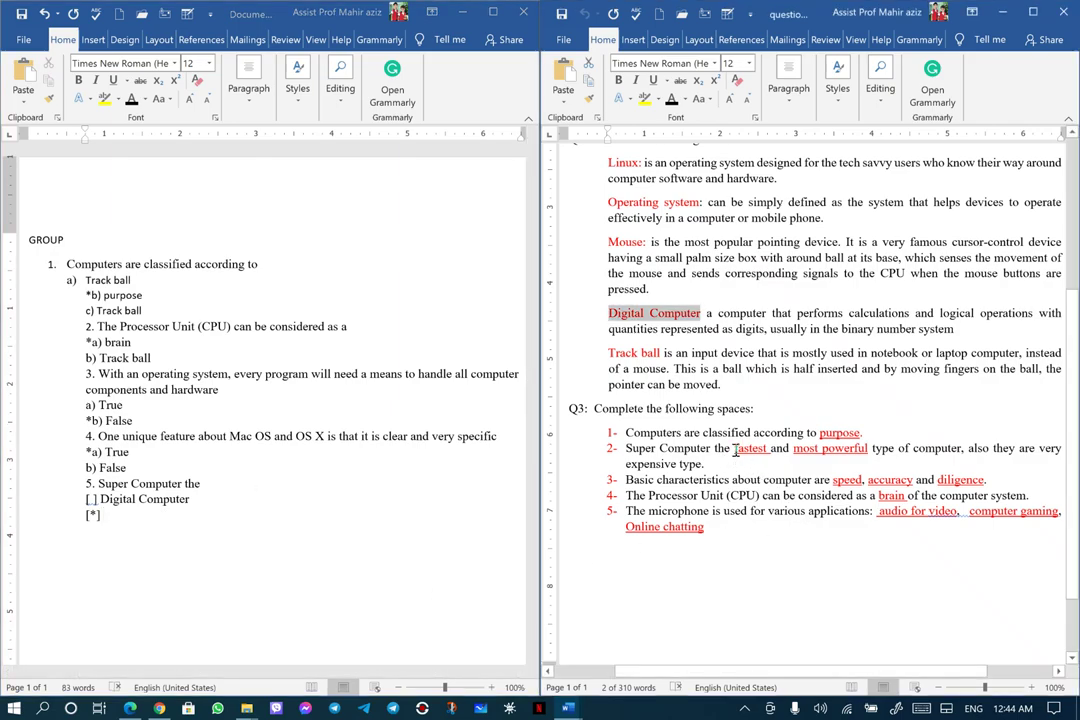
left_click_drag(735, 449, 756, 450)
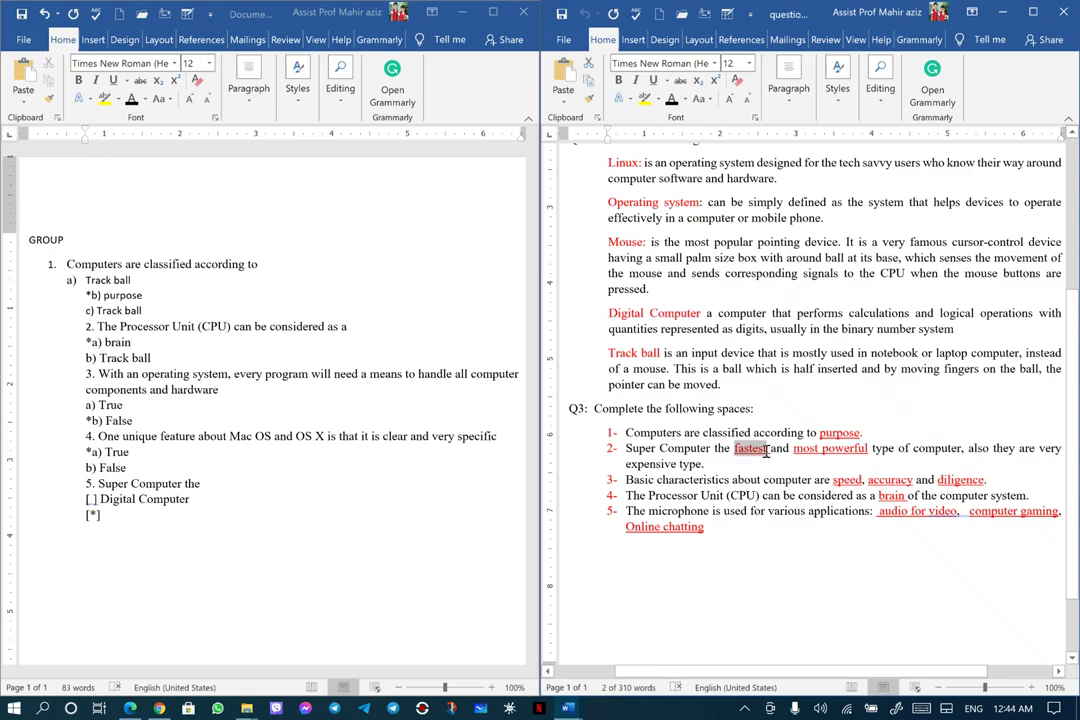
right_click(757, 456)
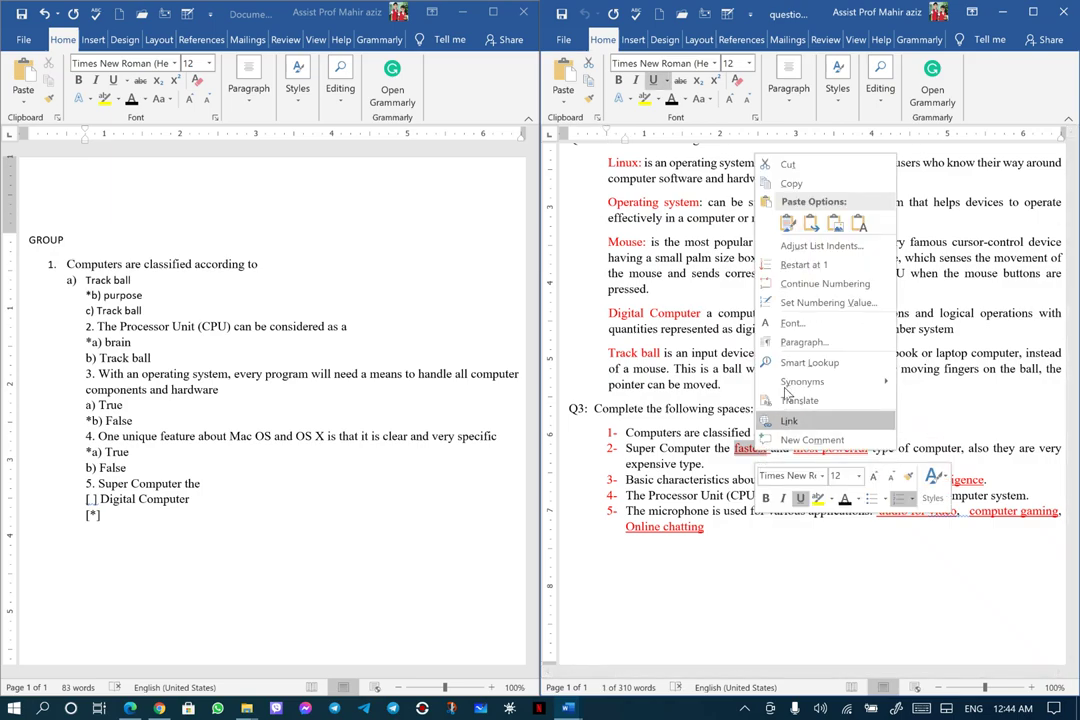
Paste 'fastest' as plain text after '[*]' and start a '[ ]' choice line
left_click(788, 181)
left_click(106, 512)
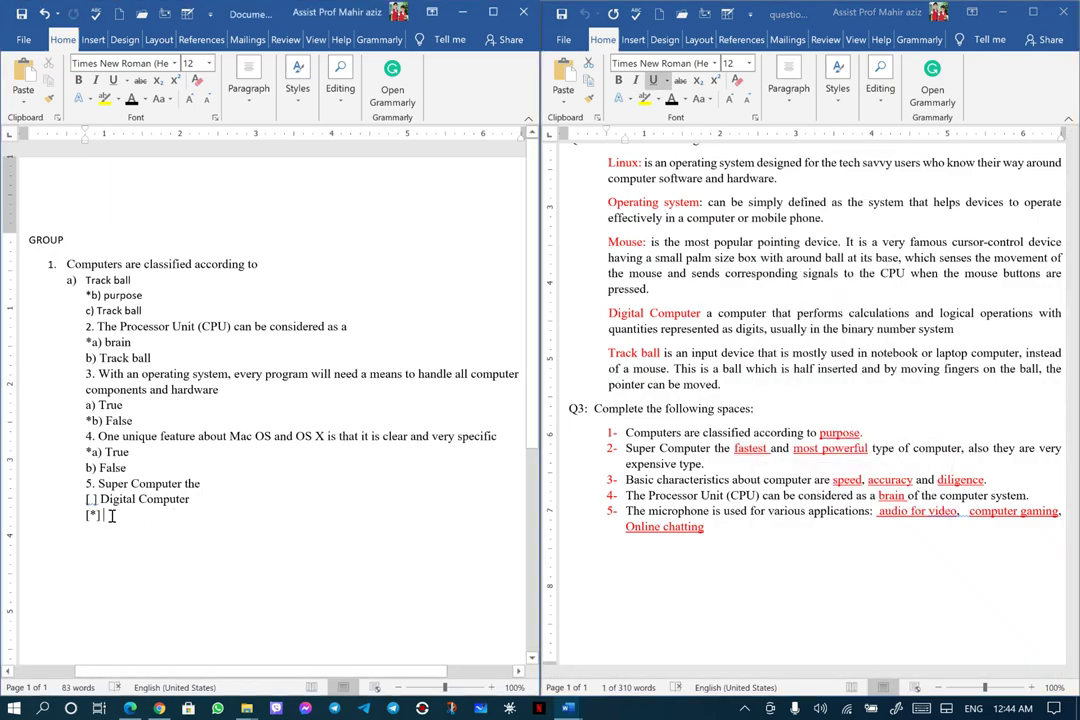
right_click(106, 513)
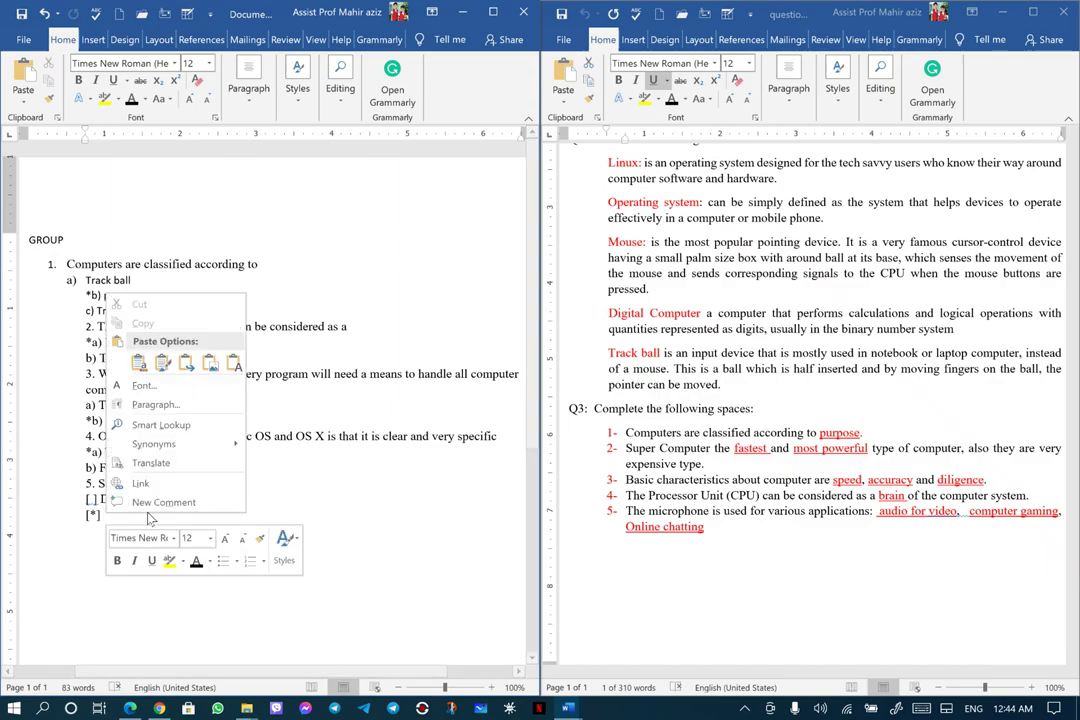
left_click(234, 362)
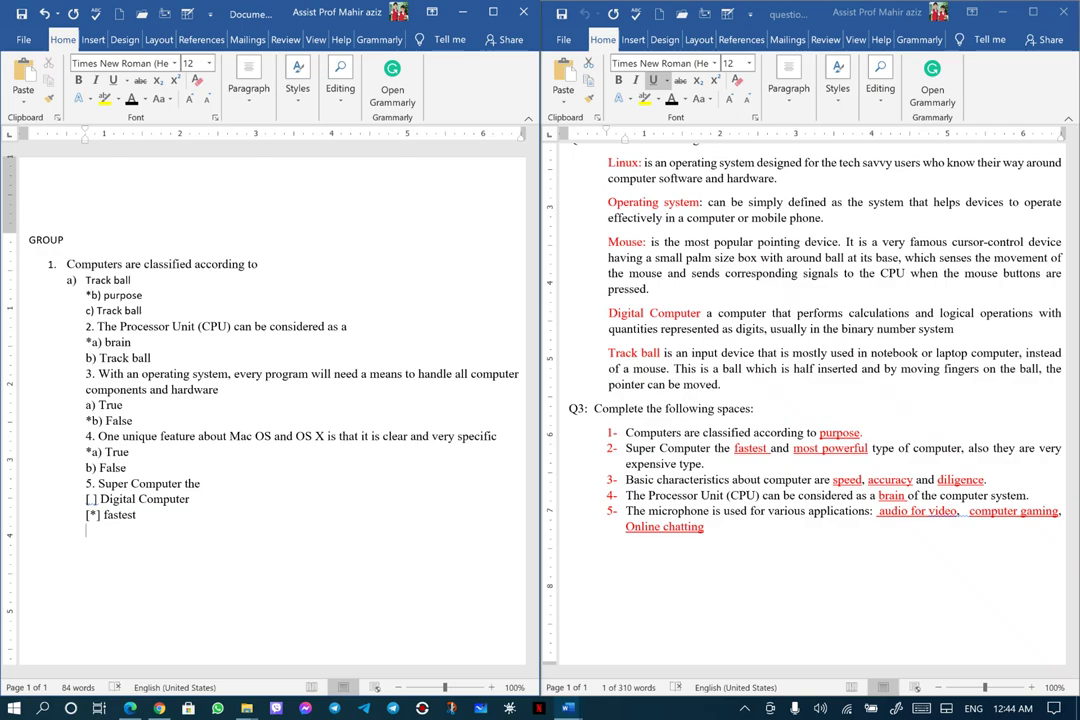
type("[ ]")
Add 'Linux' as the wrong choice and begin another '[*]' line
double_click(750, 448)
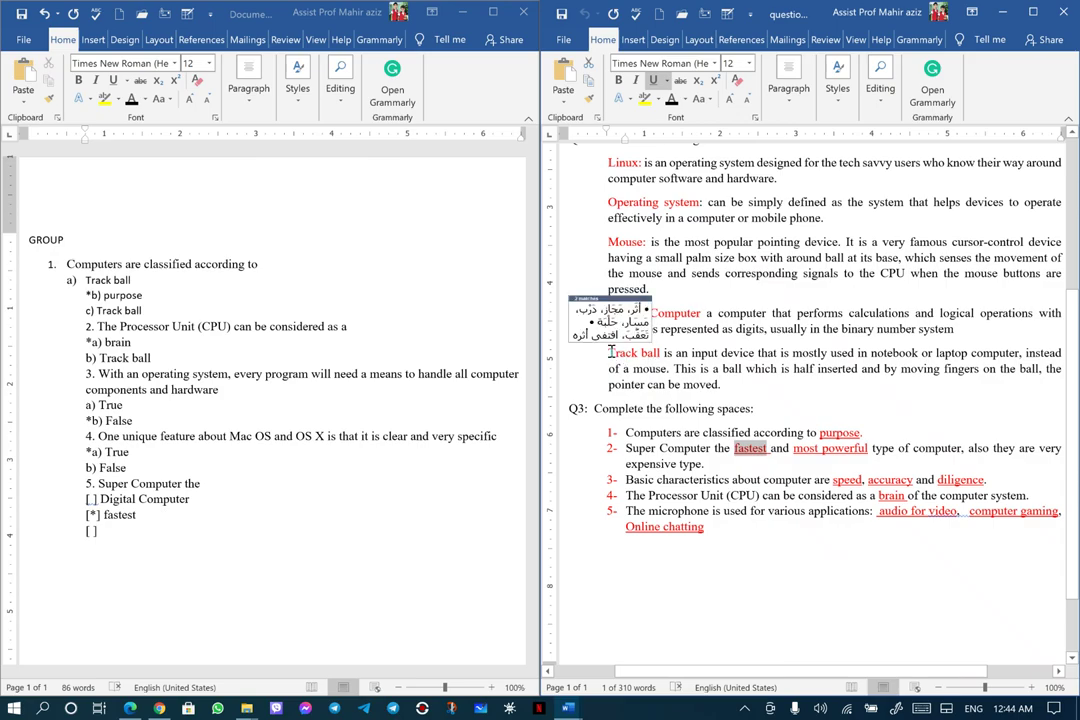
double_click(620, 162)
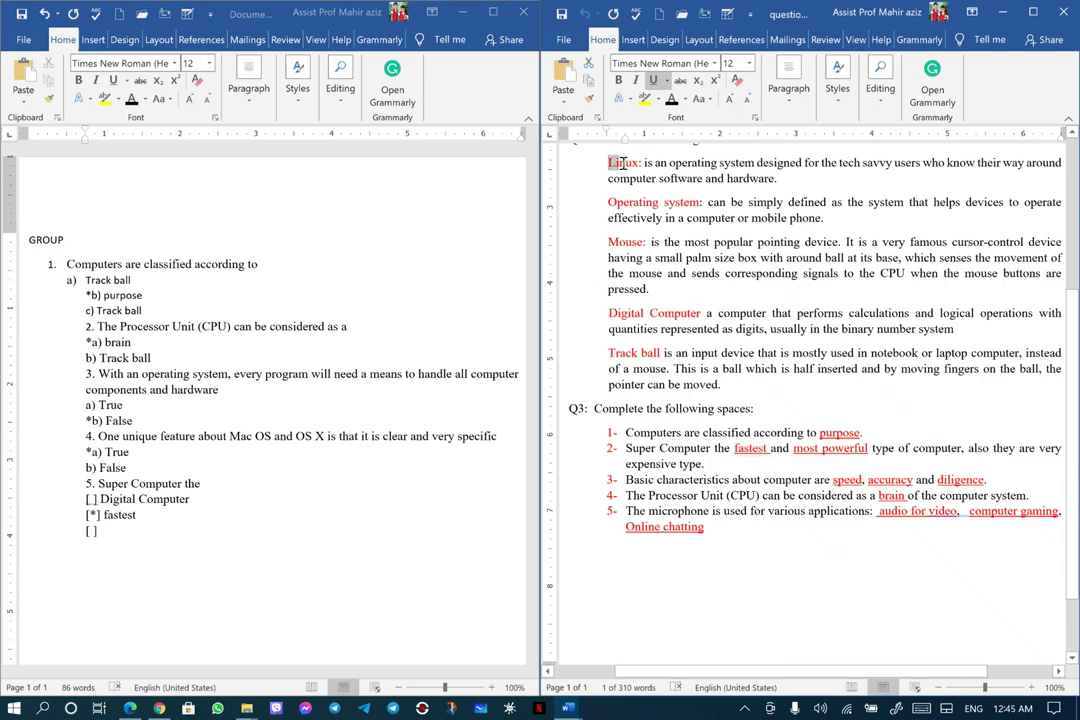
right_click(634, 166)
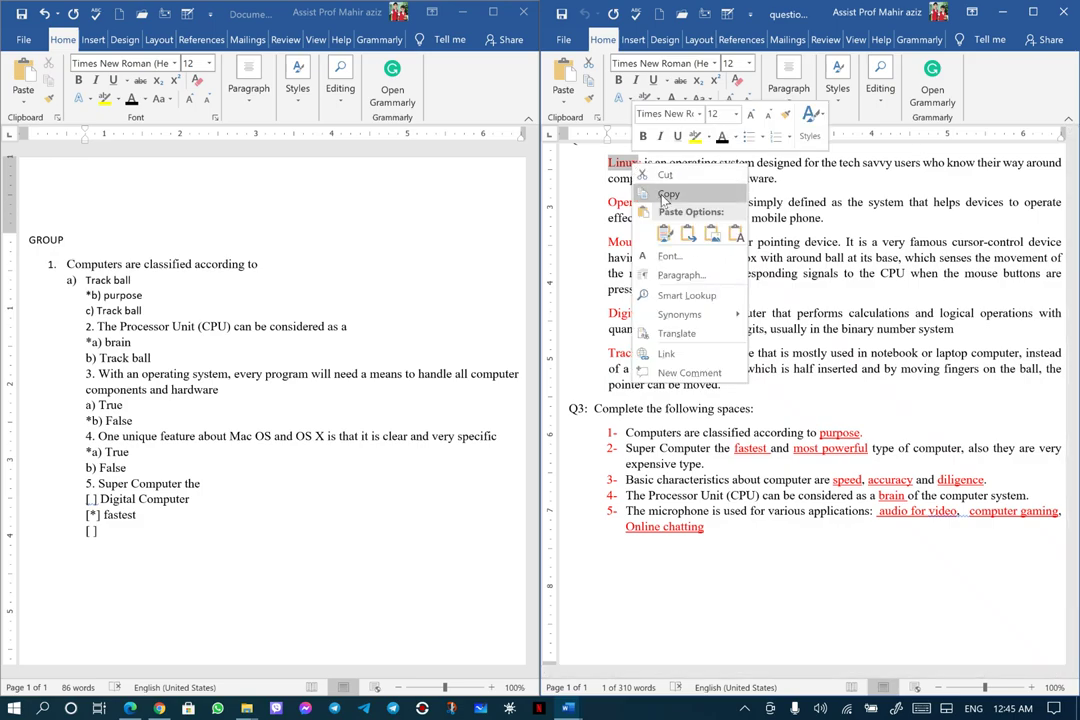
left_click(668, 193)
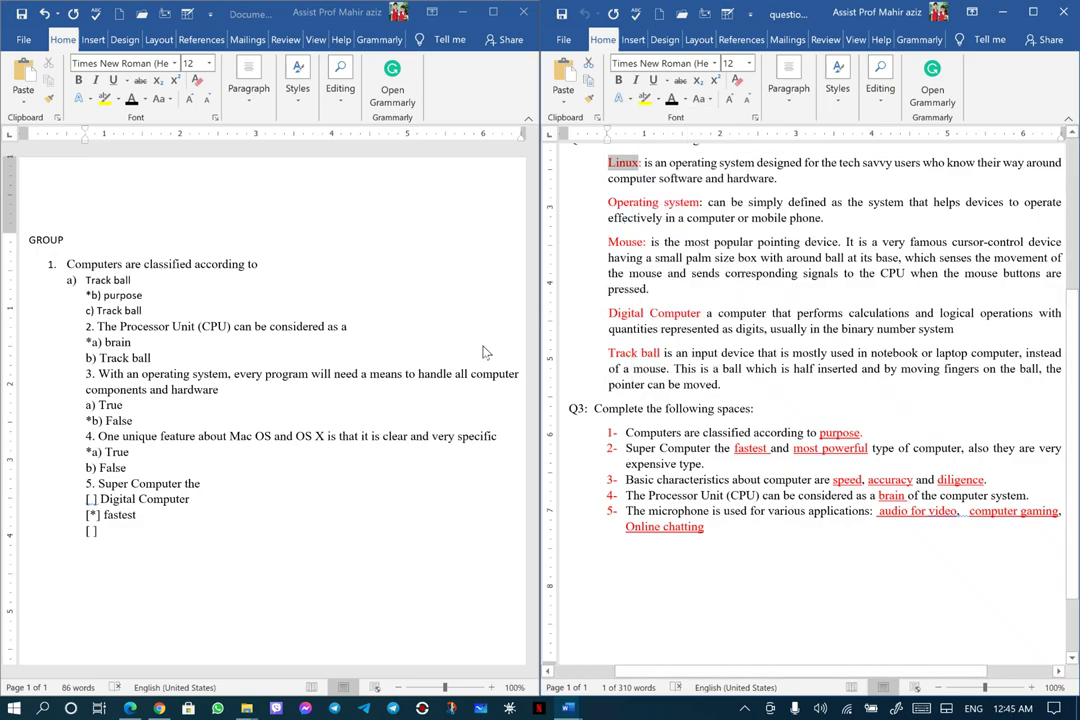
right_click(106, 533)
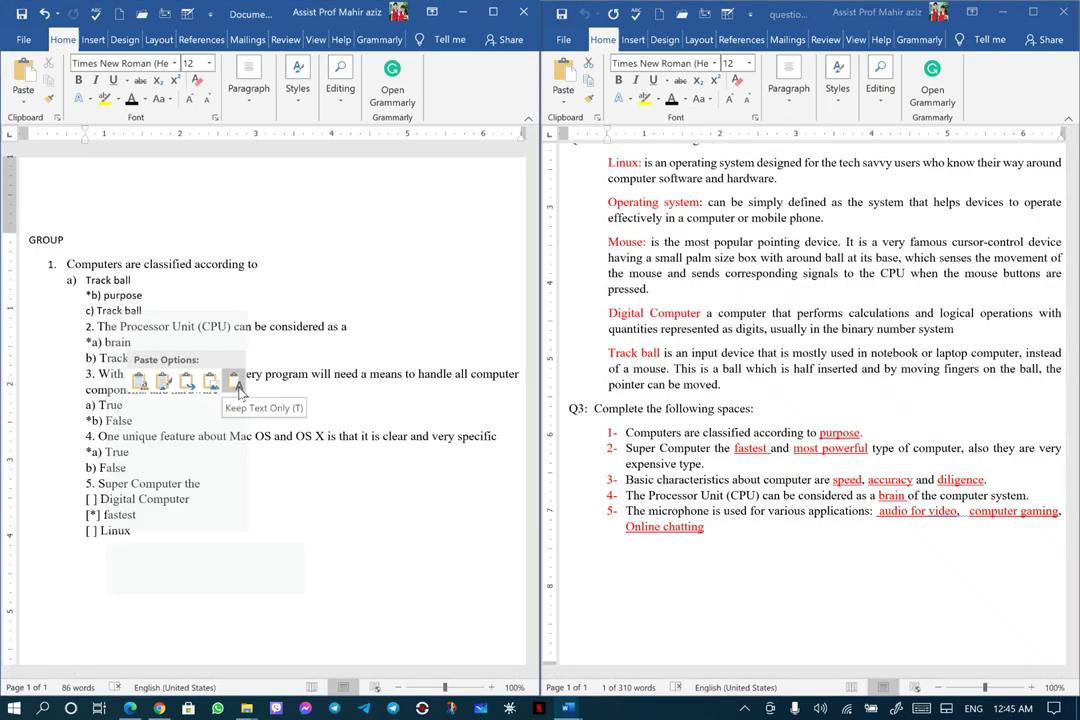
left_click(236, 385)
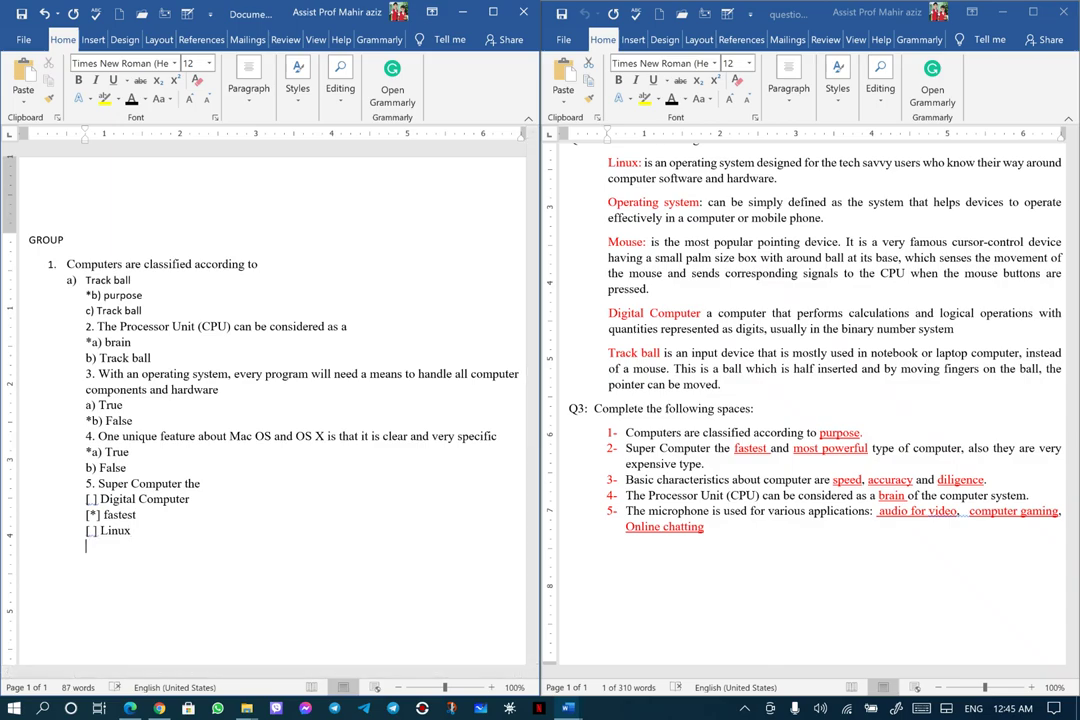
type("[*]")
Paste 'most powerful' as plain text after the last '[*]' and start a new line
left_click_drag(794, 448, 860, 449)
right_click(860, 449)
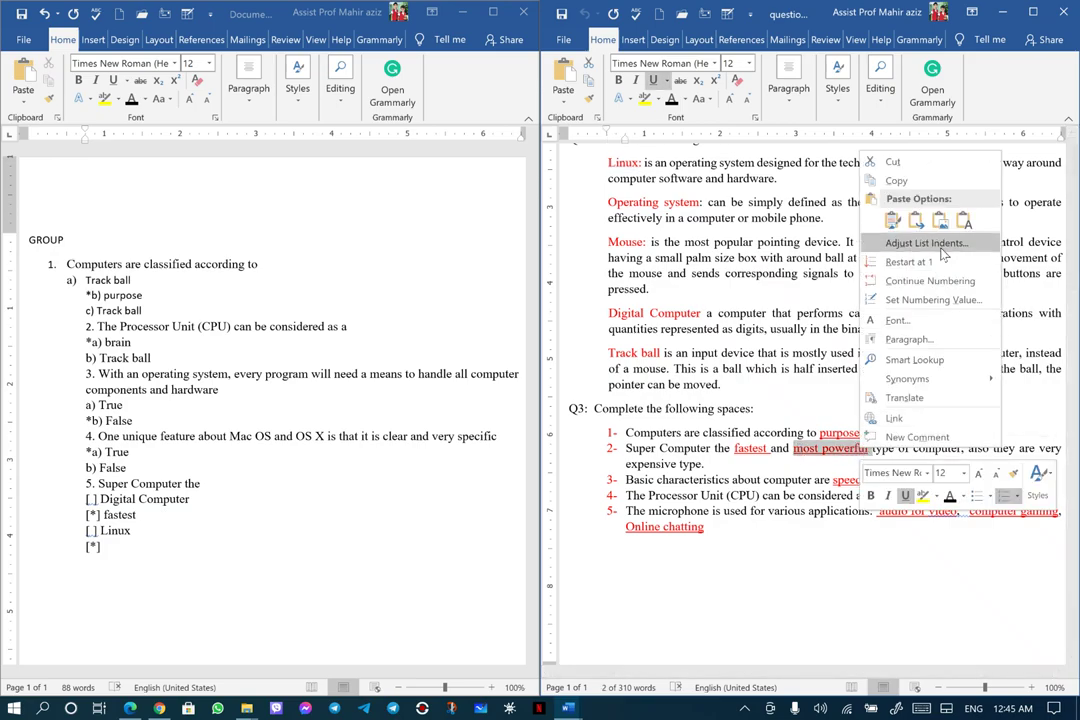
left_click(908, 183)
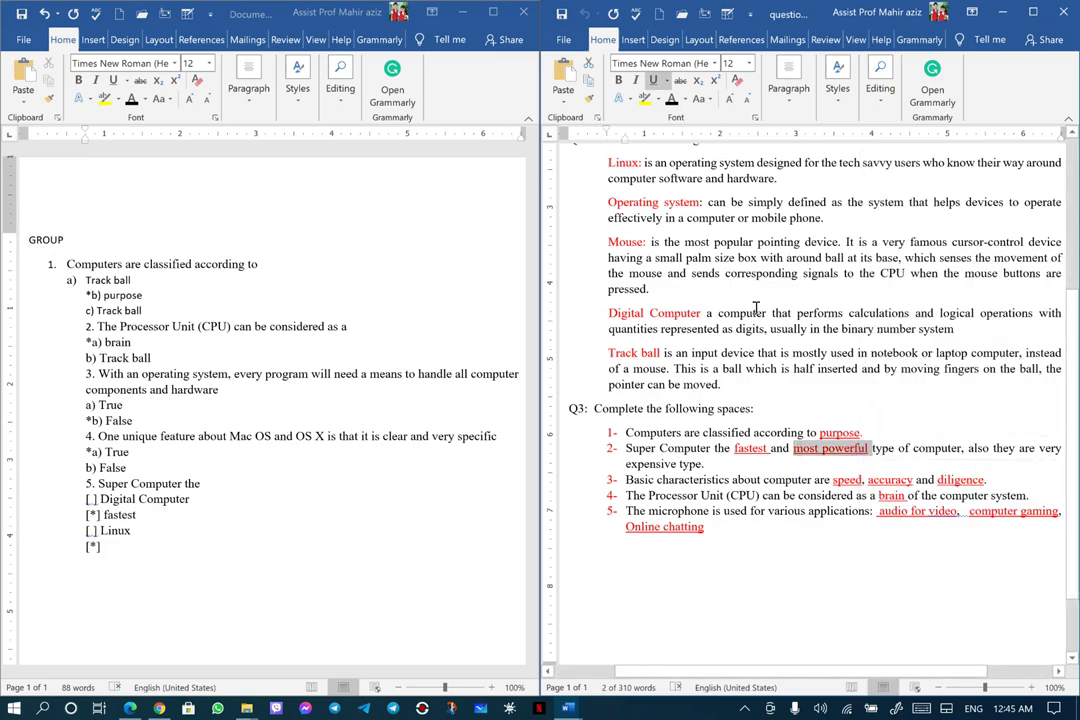
left_click(106, 548)
right_click(106, 548)
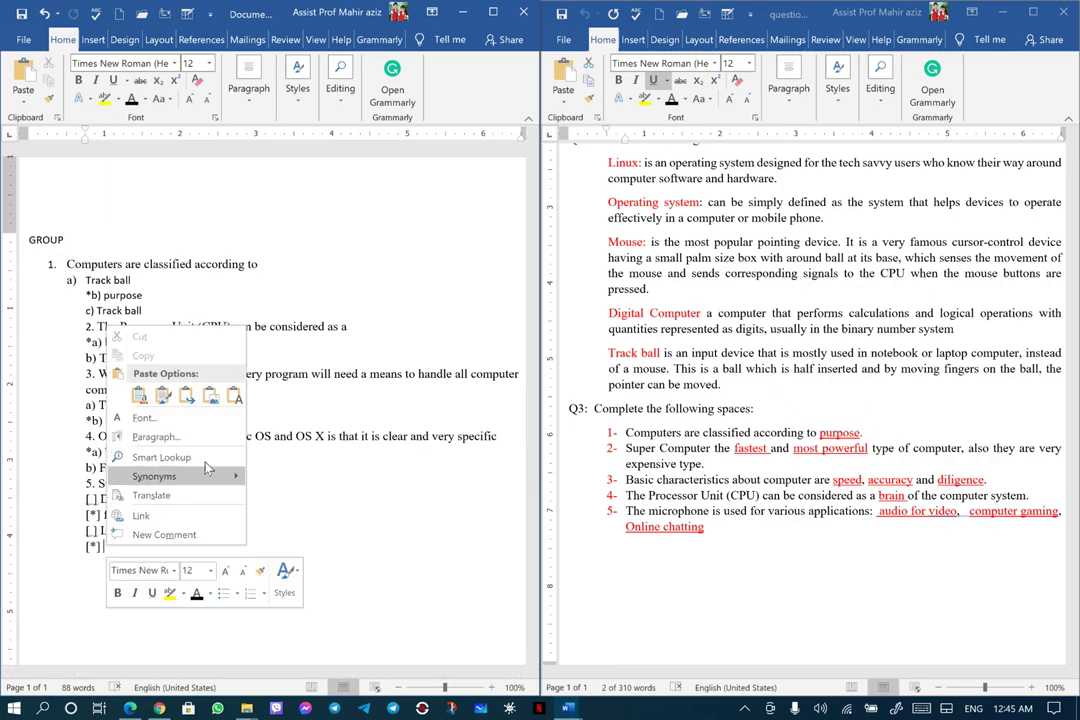
left_click(234, 396)
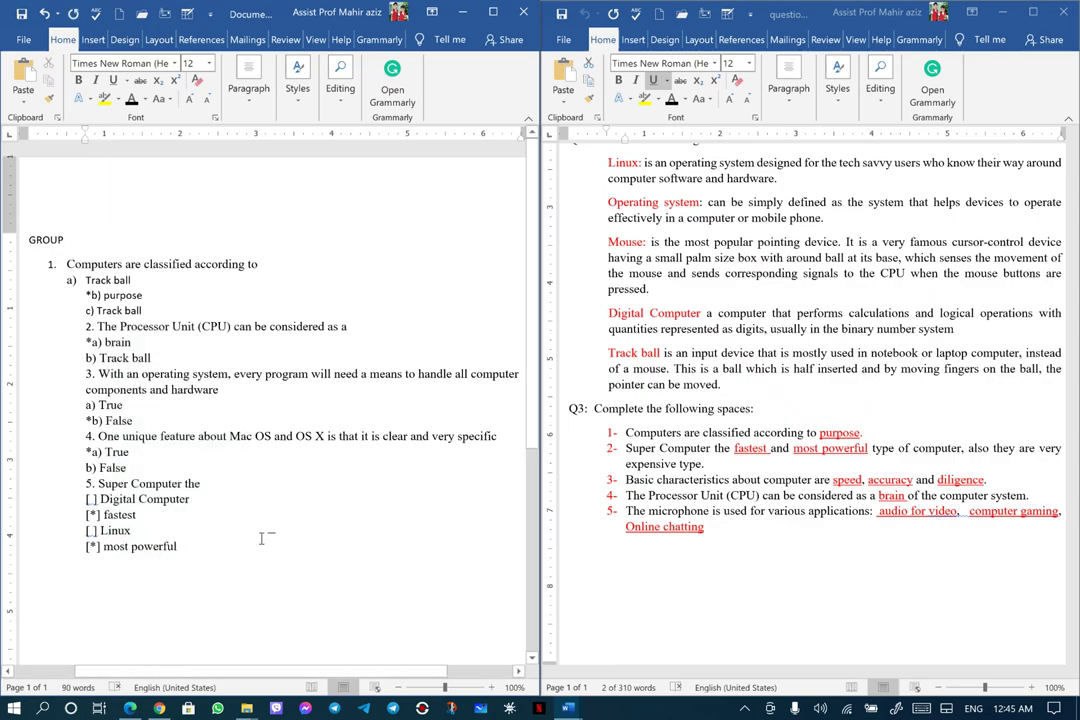
key("Return")
Type '6.', paste 'The microphone is used for various applications' after it, and start a '[*]' line
type("6.")
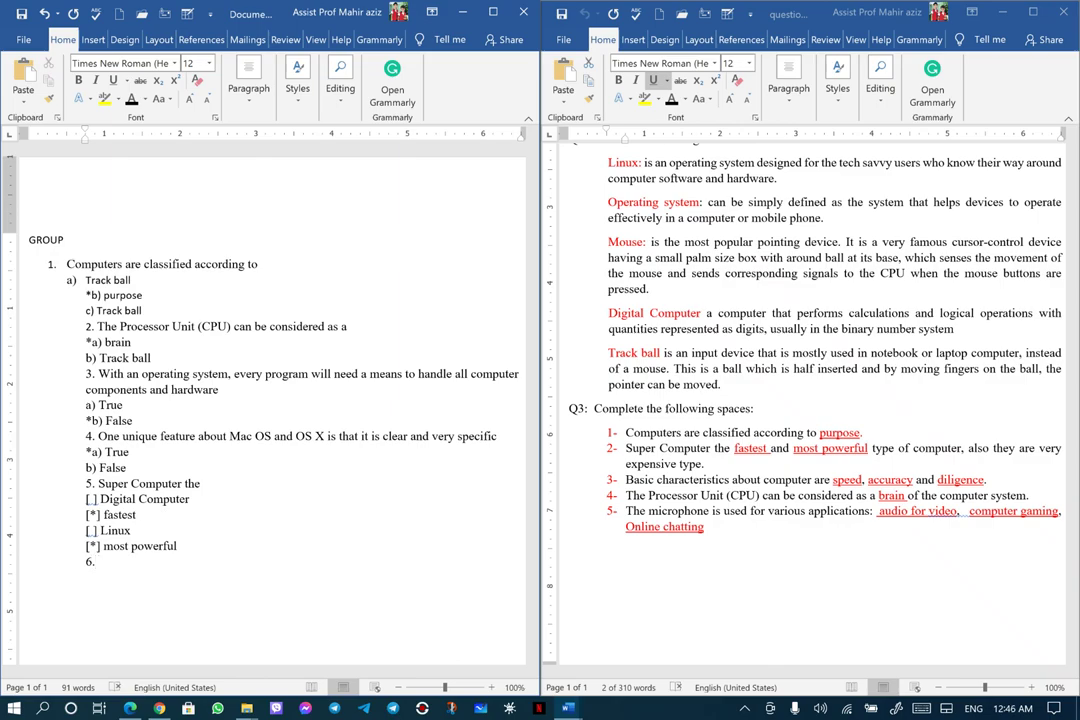
left_click(628, 511)
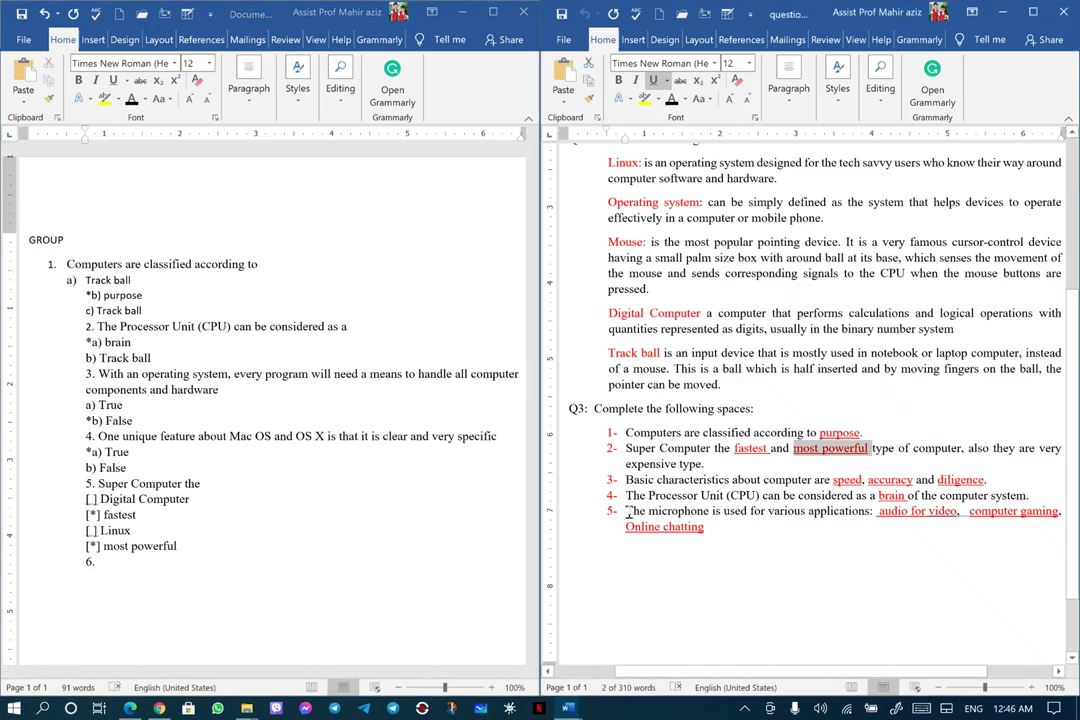
left_click_drag(630, 511, 858, 515)
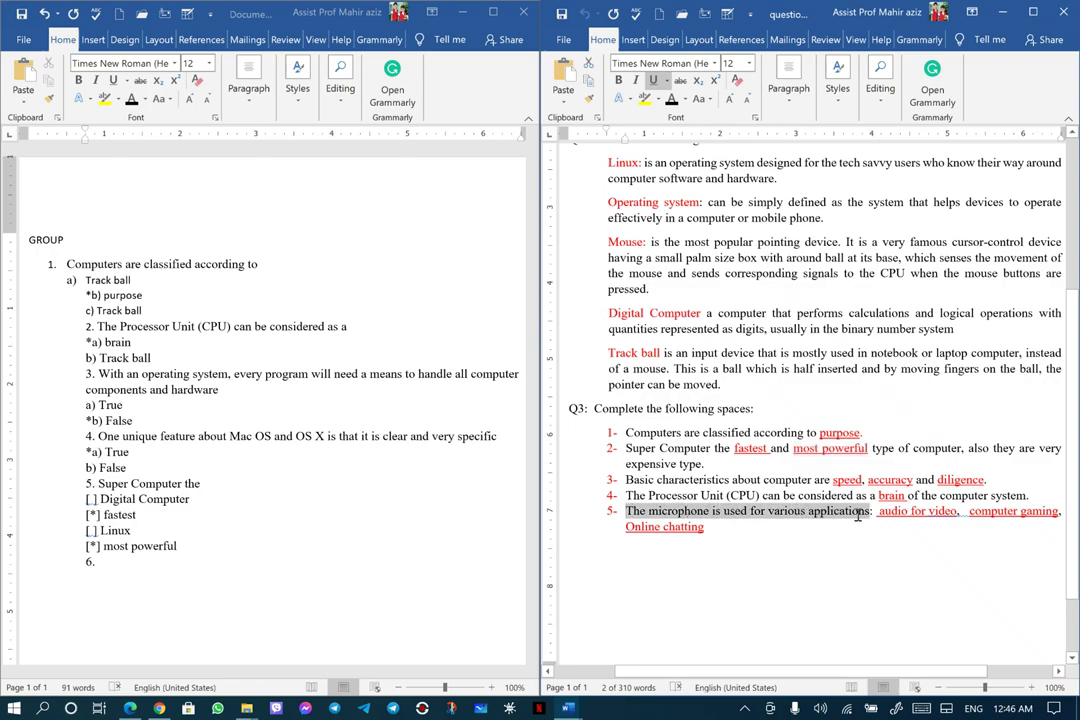
right_click(858, 515)
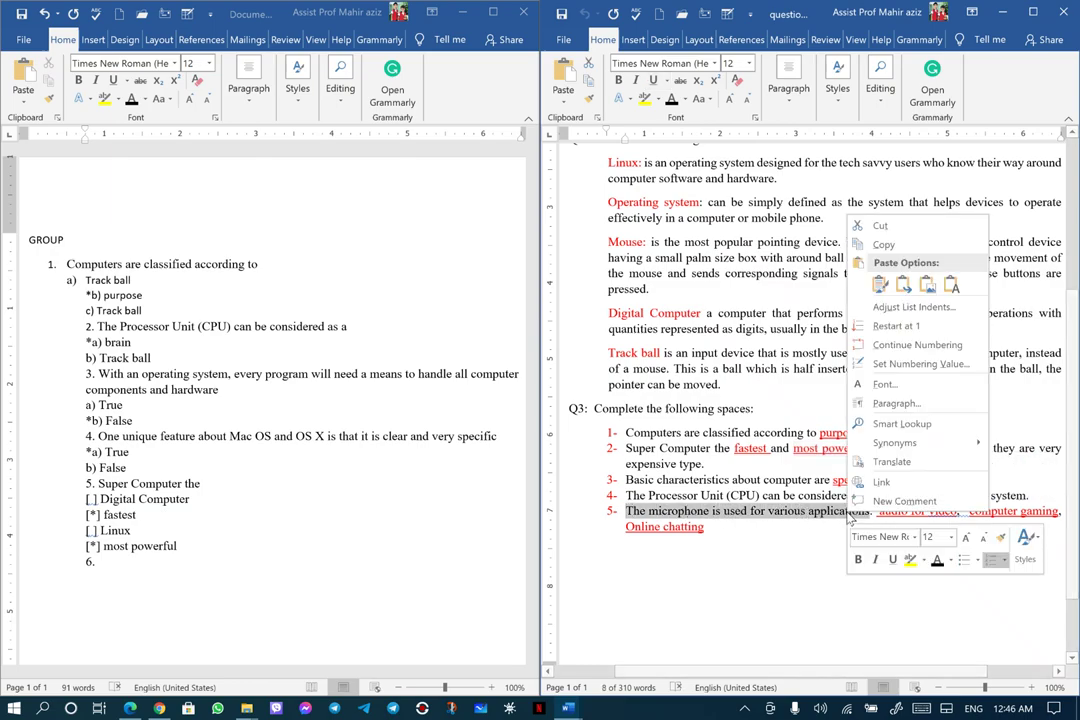
left_click(904, 247)
left_click(106, 561)
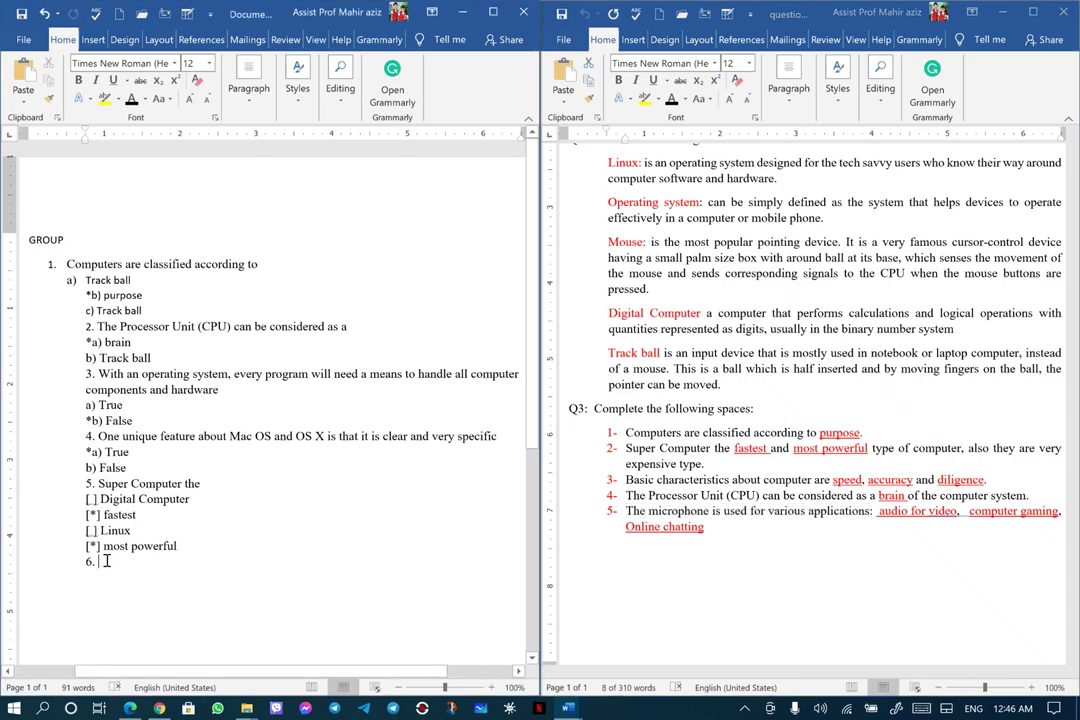
right_click(106, 561)
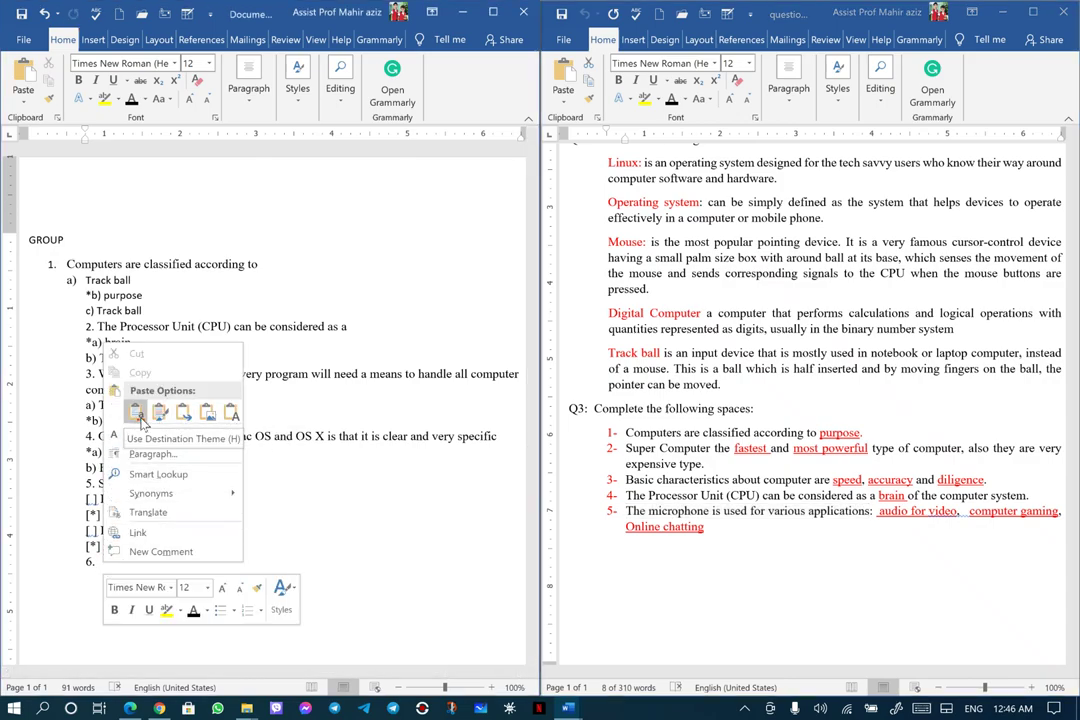
left_click(139, 415)
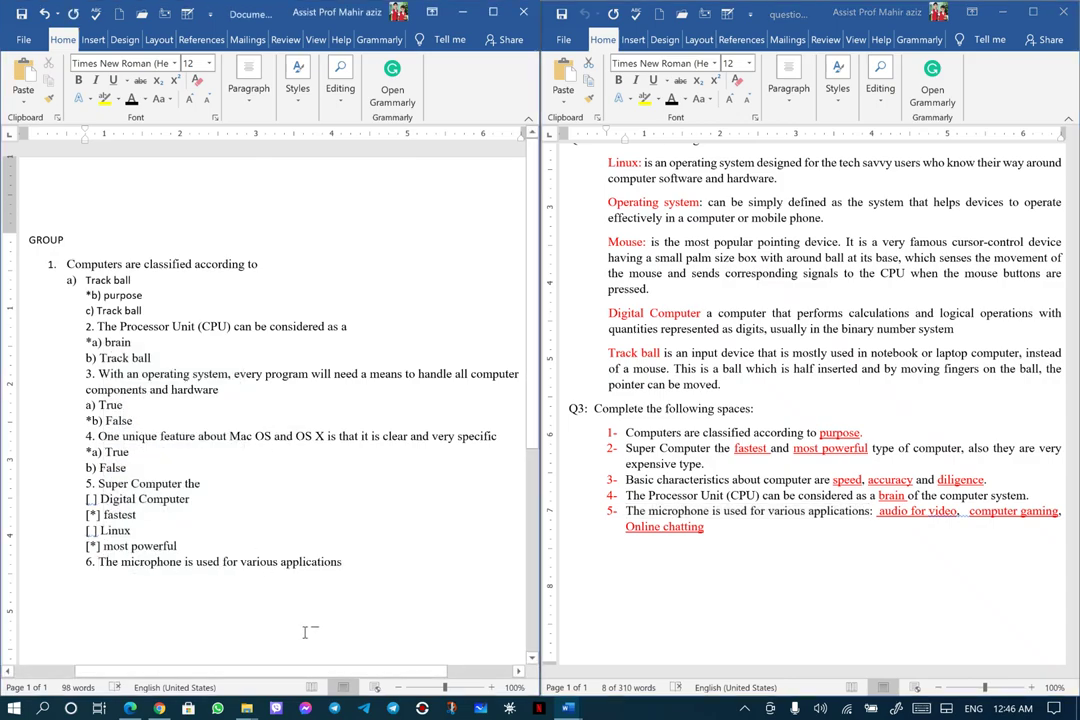
key("Return")
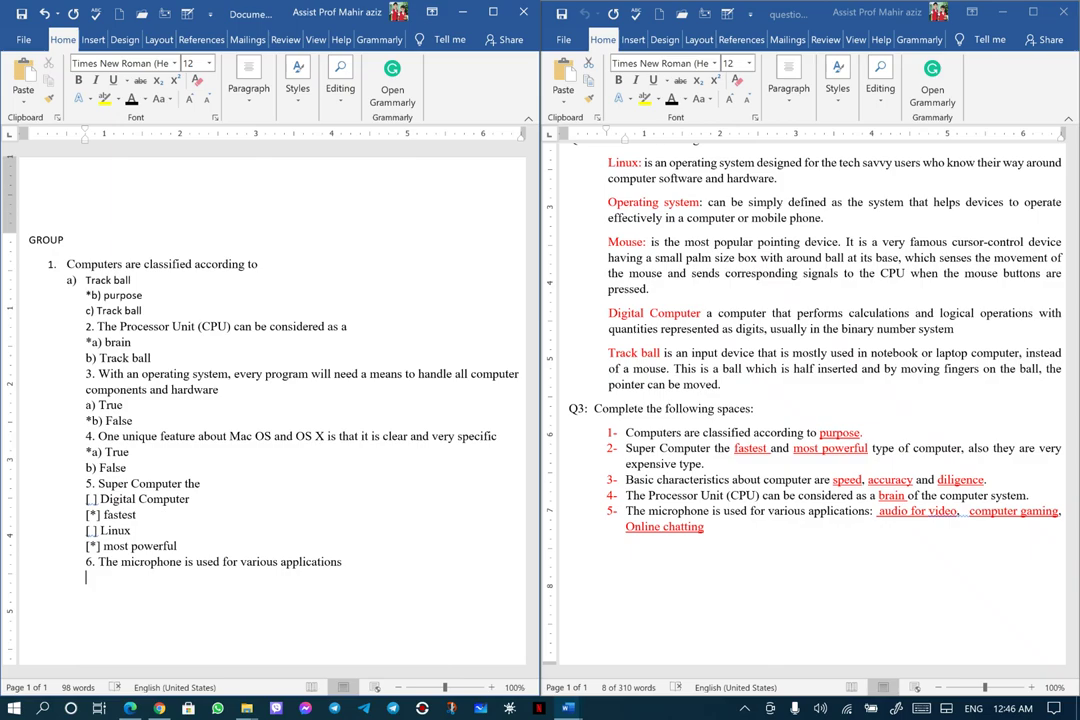
type("[*]")
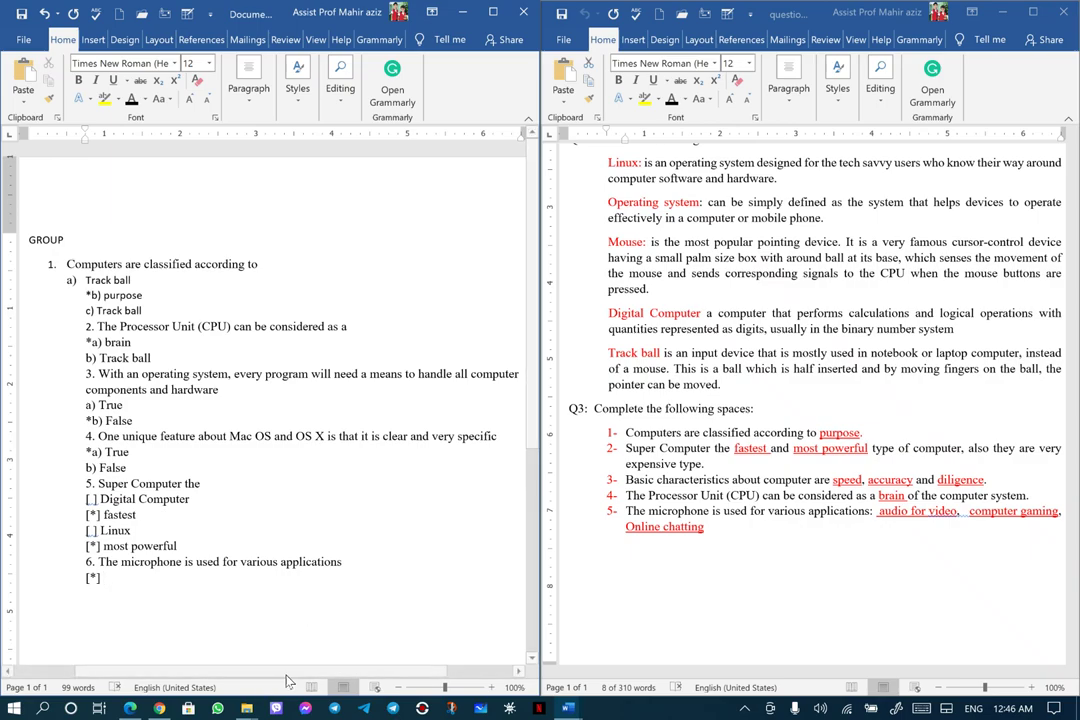
Paste 'audio for video' as plain text after '[*]' and start a '[ ]' line
left_click_drag(626, 511, 945, 513)
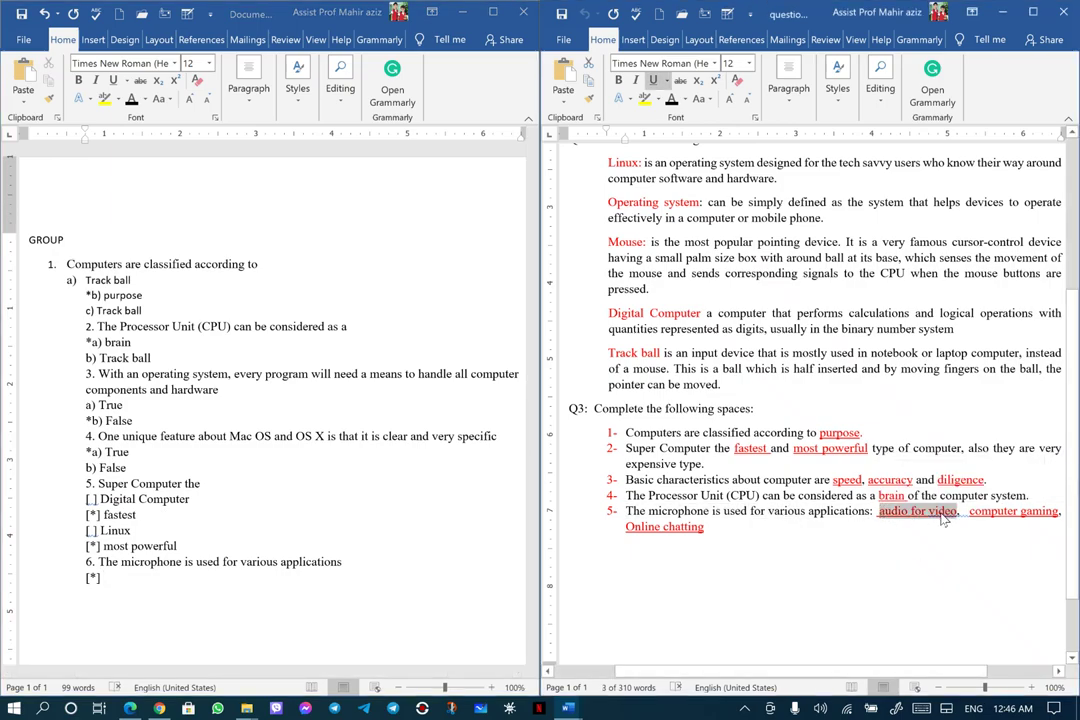
right_click(943, 516)
left_click(835, 246)
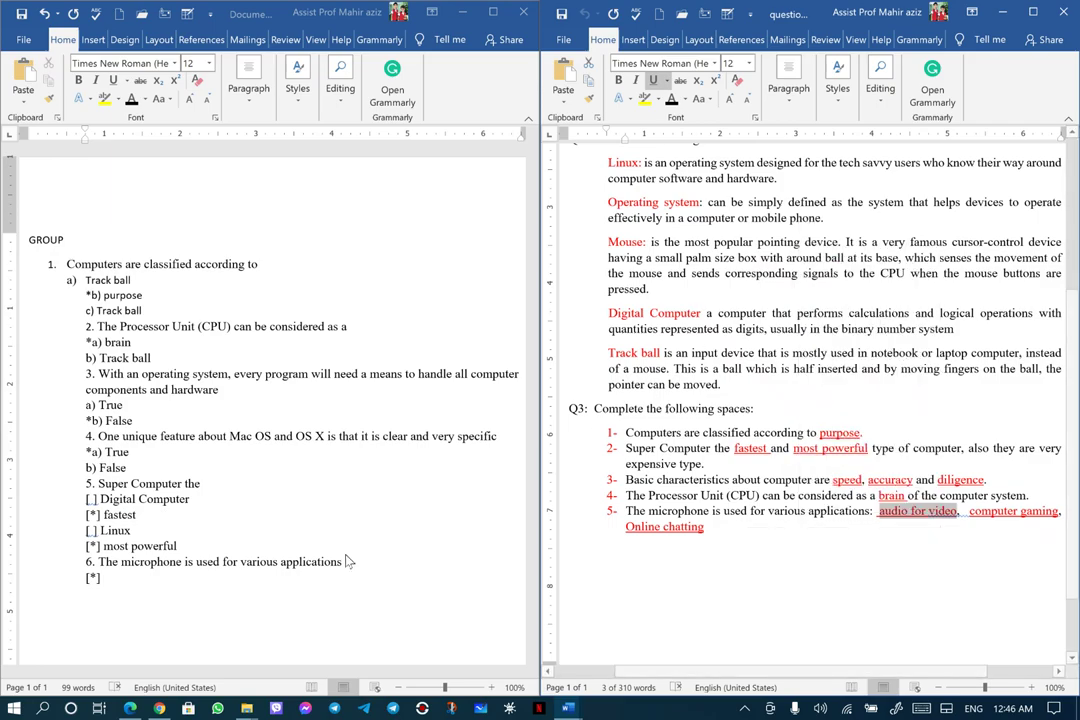
left_click(104, 578)
right_click(104, 578)
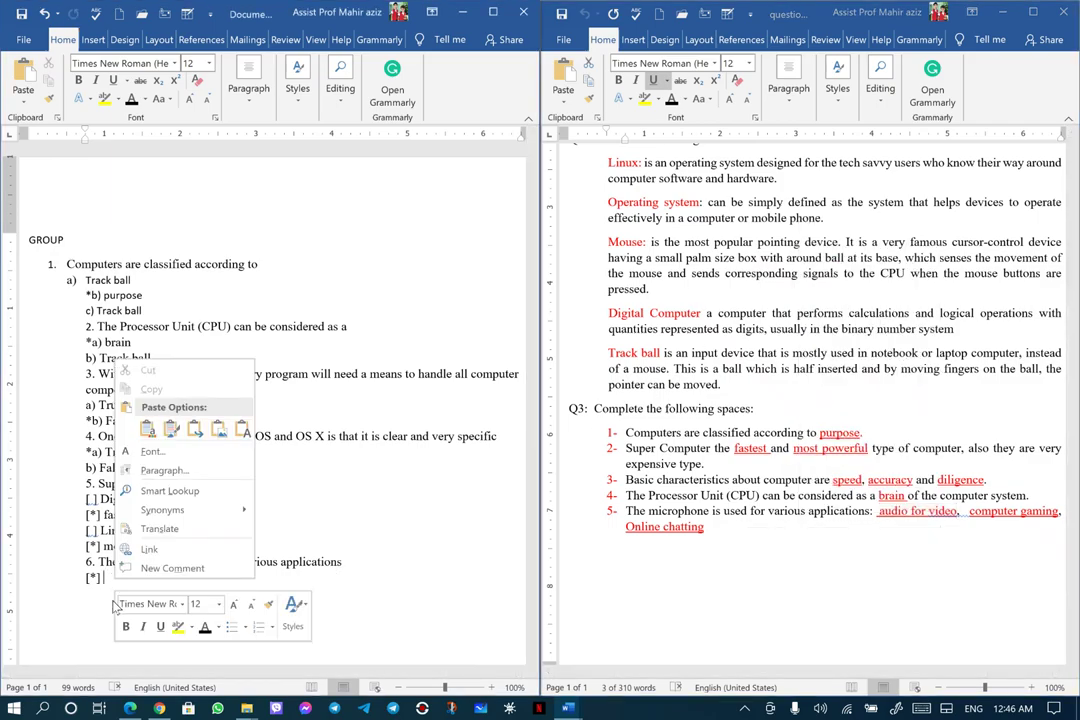
left_click(243, 429)
key("Return")
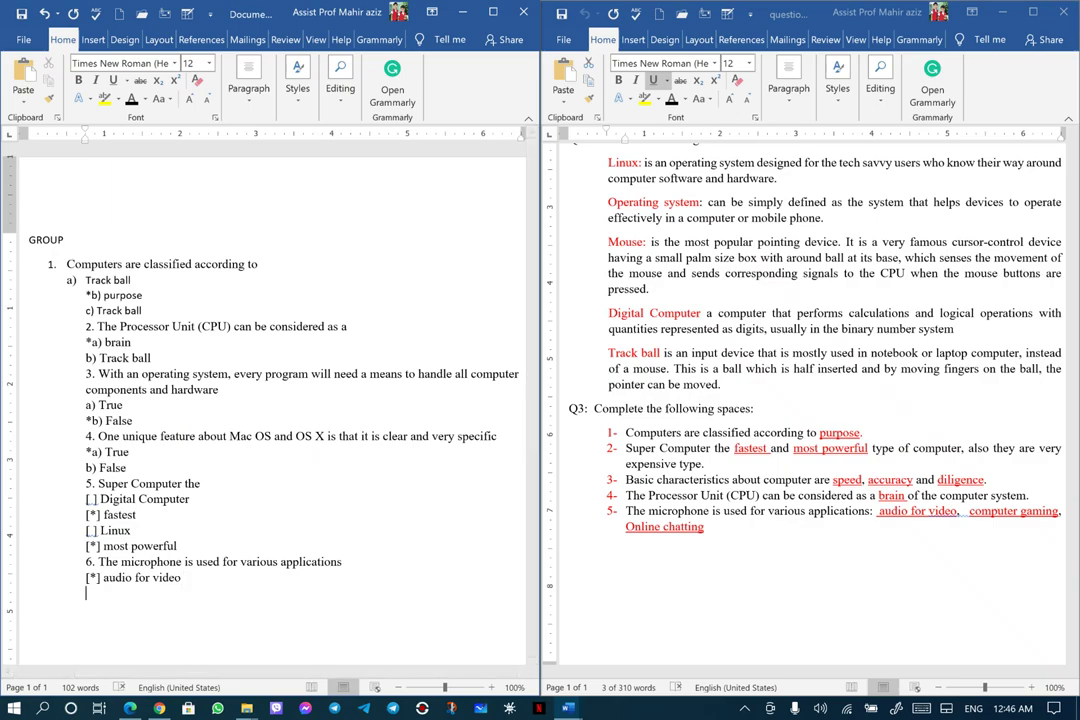
type("[ ]")
Add 'Mouse' as plain text after '[ ]' and begin another '[*]' line
left_click_drag(880, 511, 958, 511)
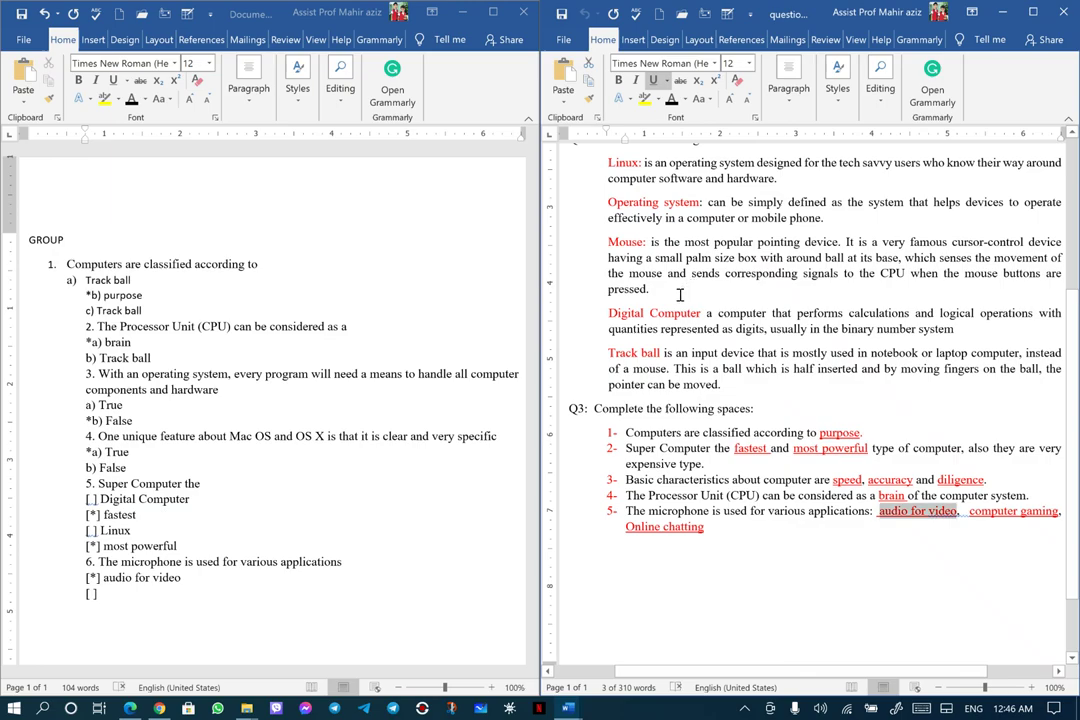
left_click_drag(612, 242, 644, 243)
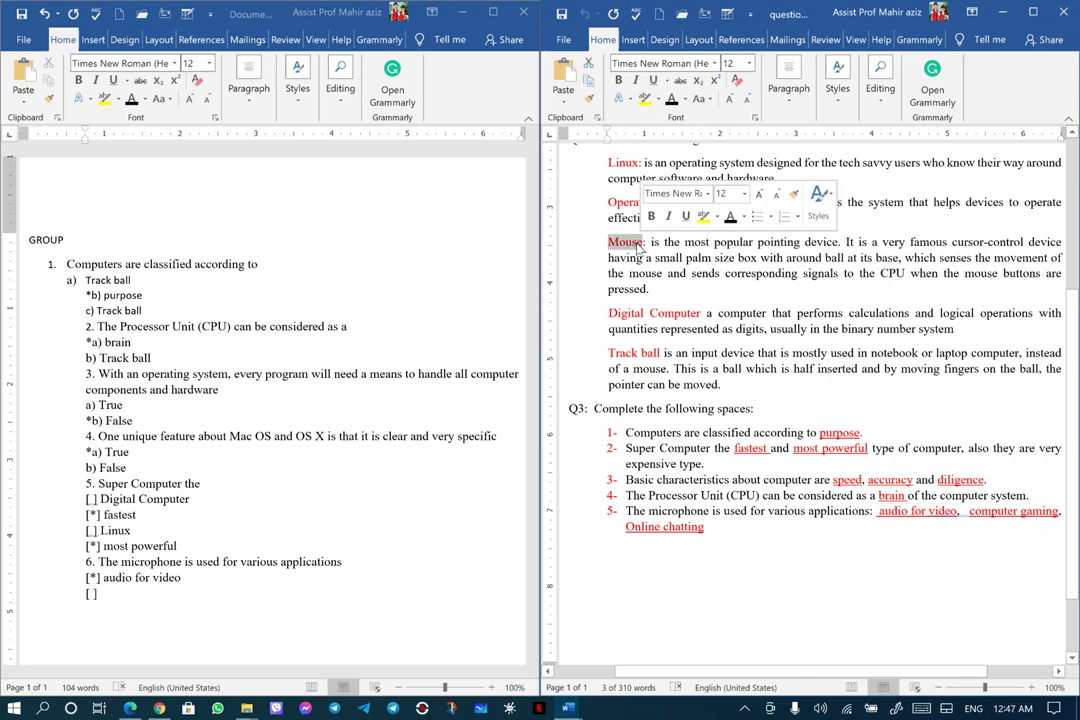
right_click(540, 208)
left_click(558, 232)
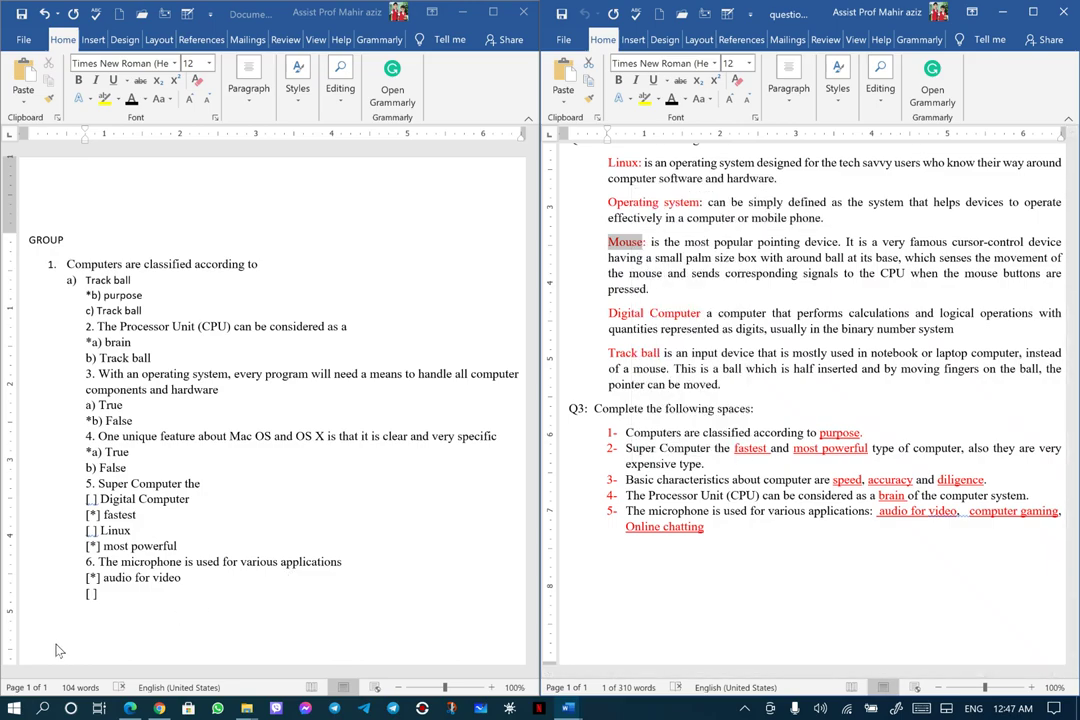
left_click(103, 595)
right_click(103, 595)
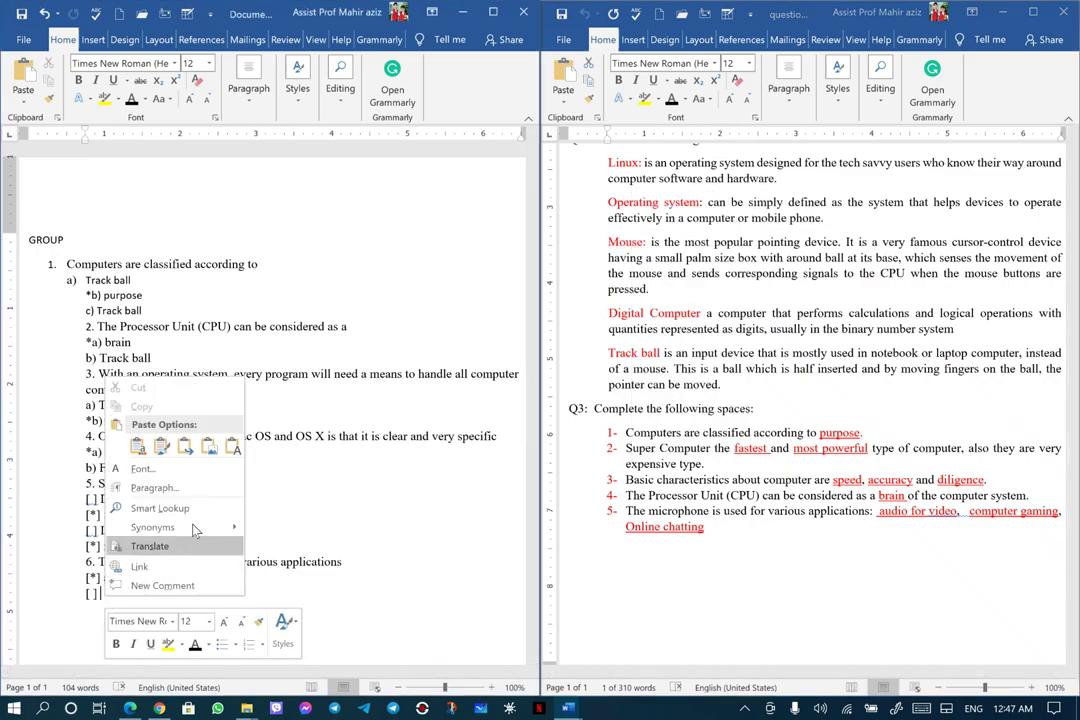
left_click(161, 447)
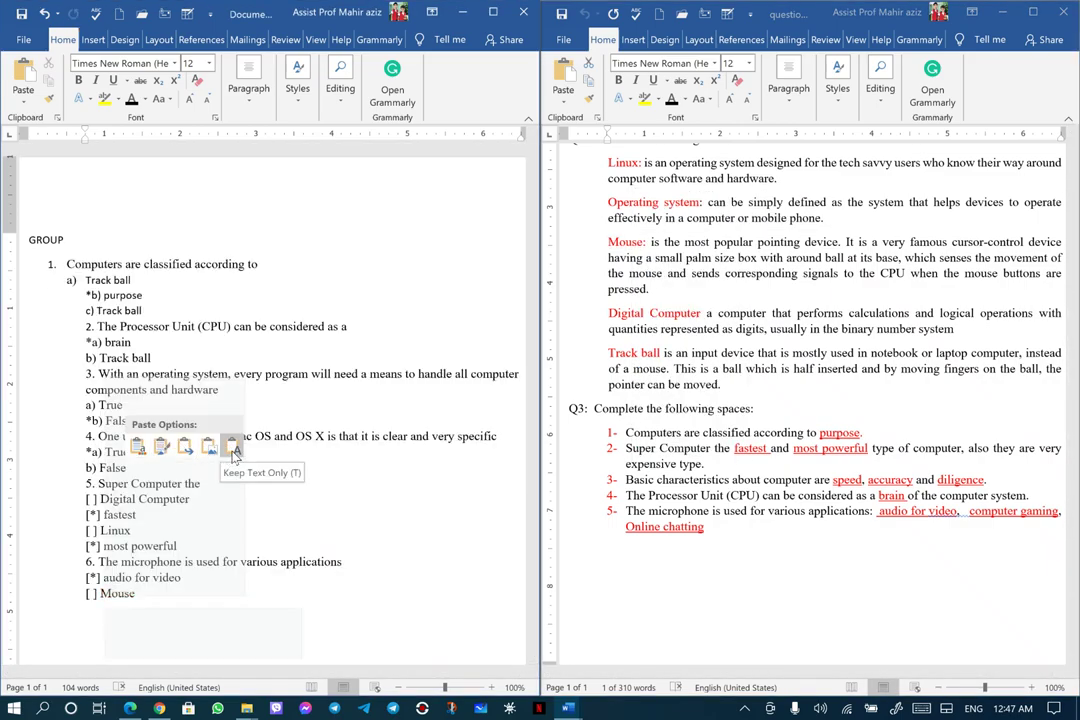
left_click(231, 450)
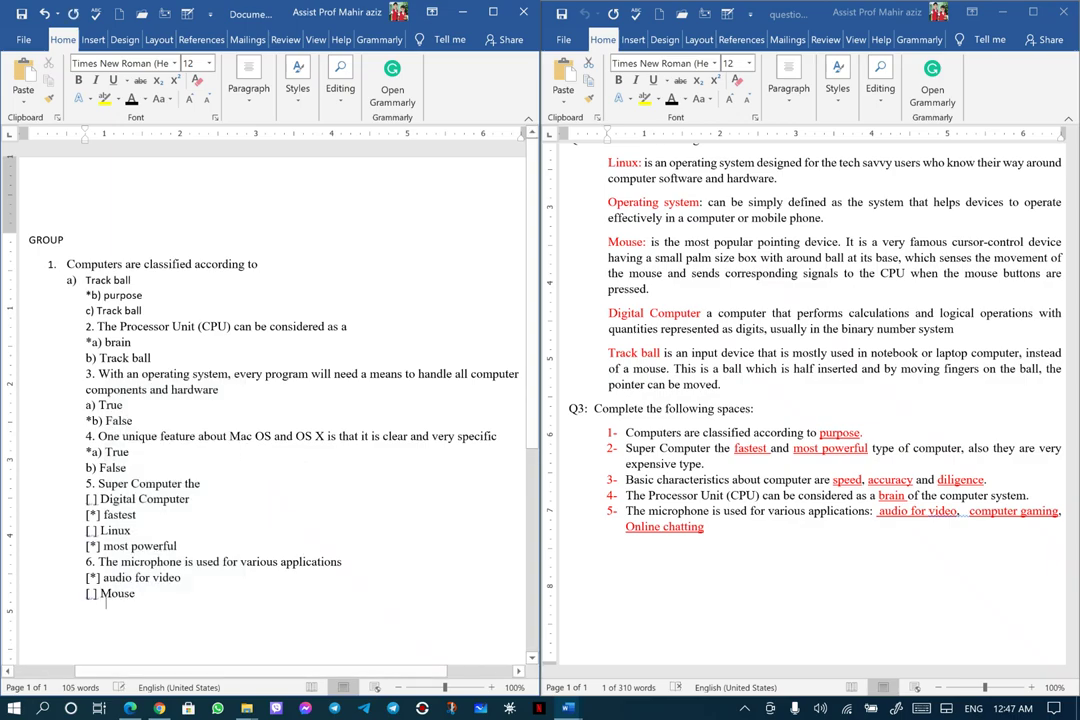
key("Return")
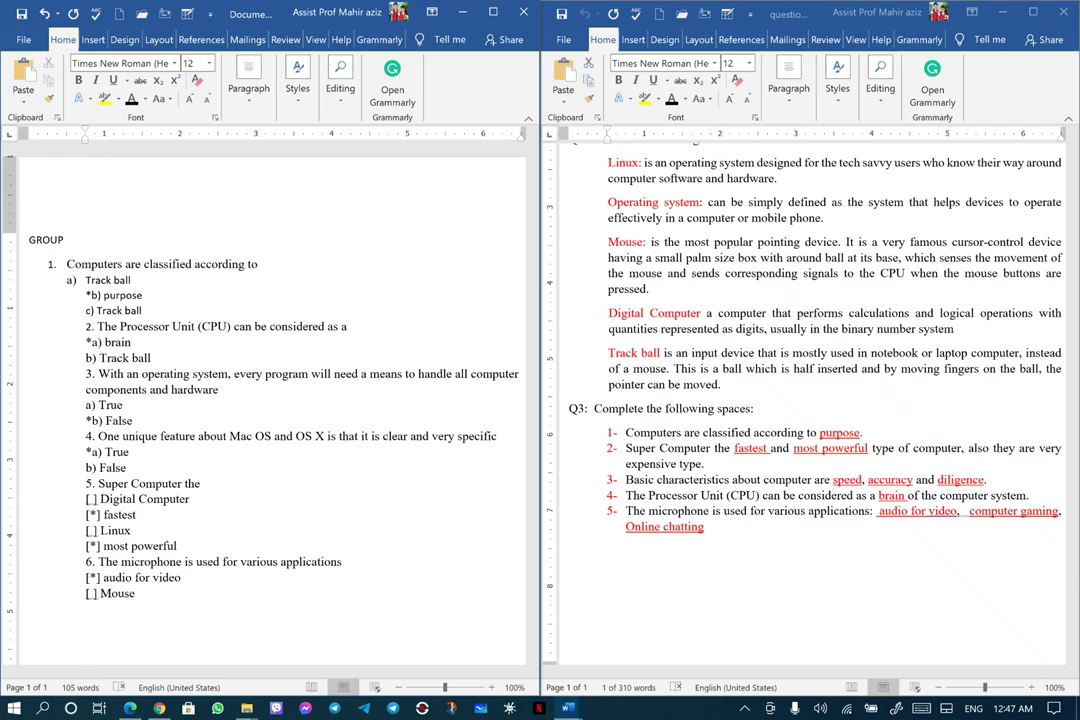
type("[*]")
Paste 'computer gaming' as plain text after the last '[*]' and start a new line
left_click(912, 556)
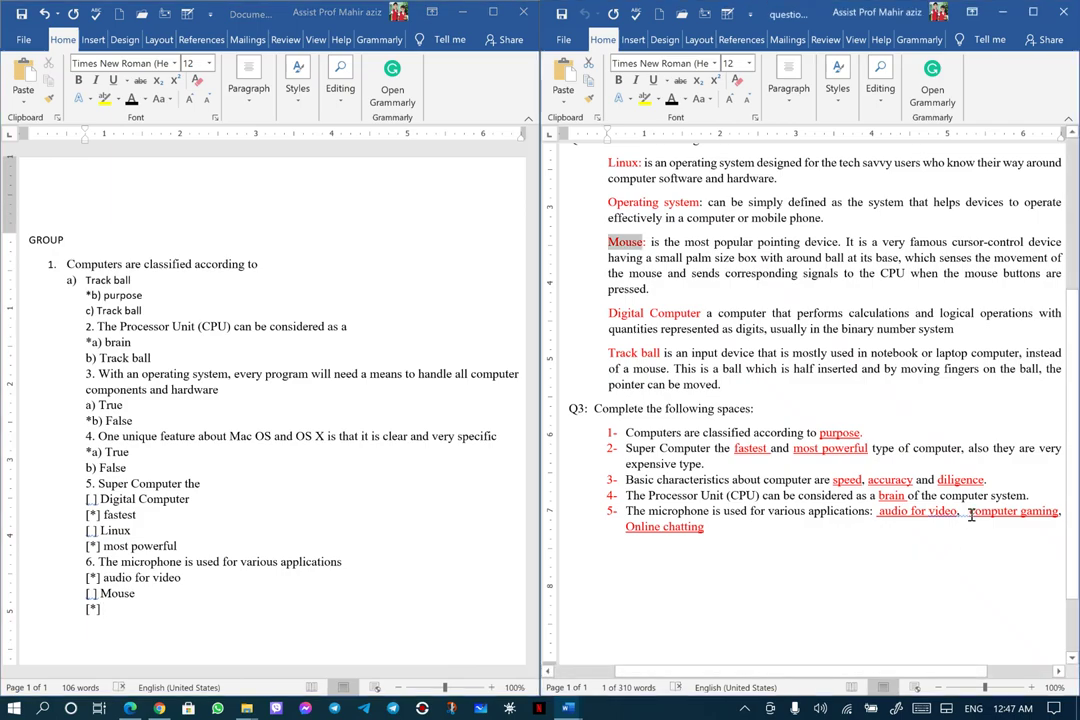
left_click_drag(972, 512, 1050, 515)
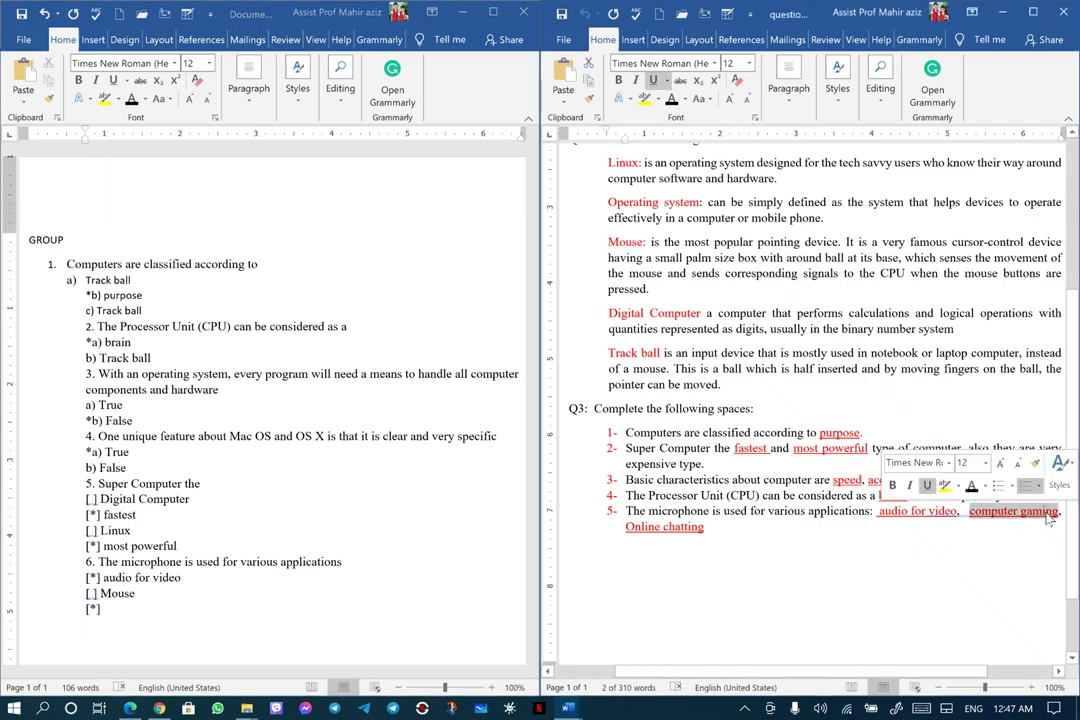
right_click(1050, 515)
left_click(950, 243)
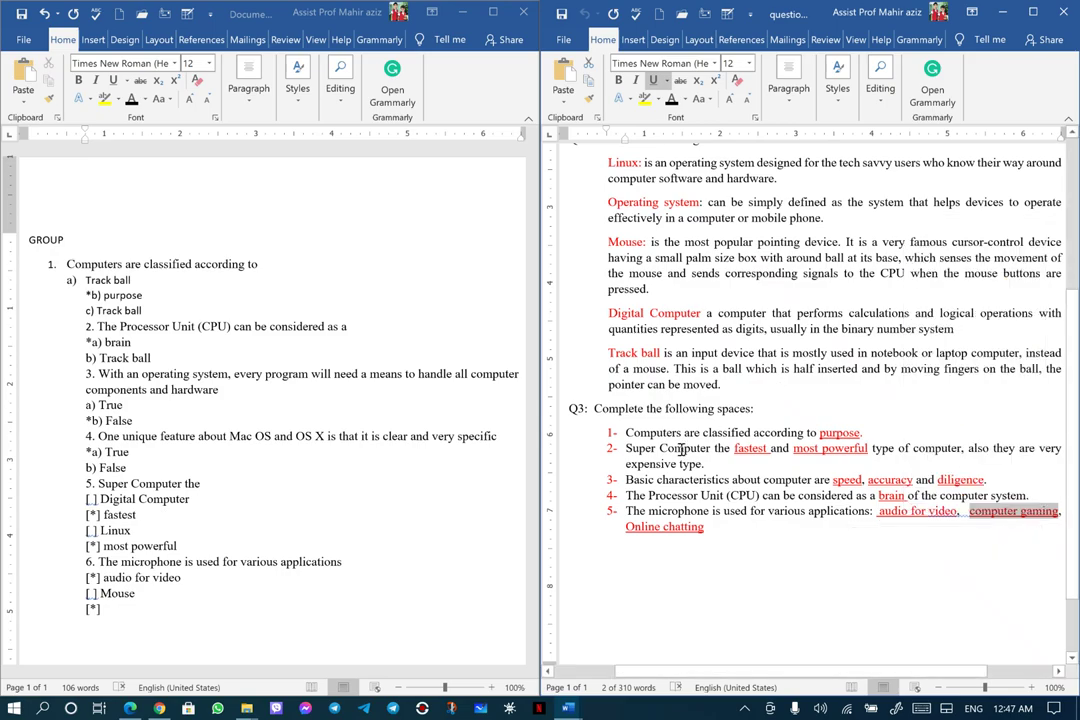
left_click(110, 609)
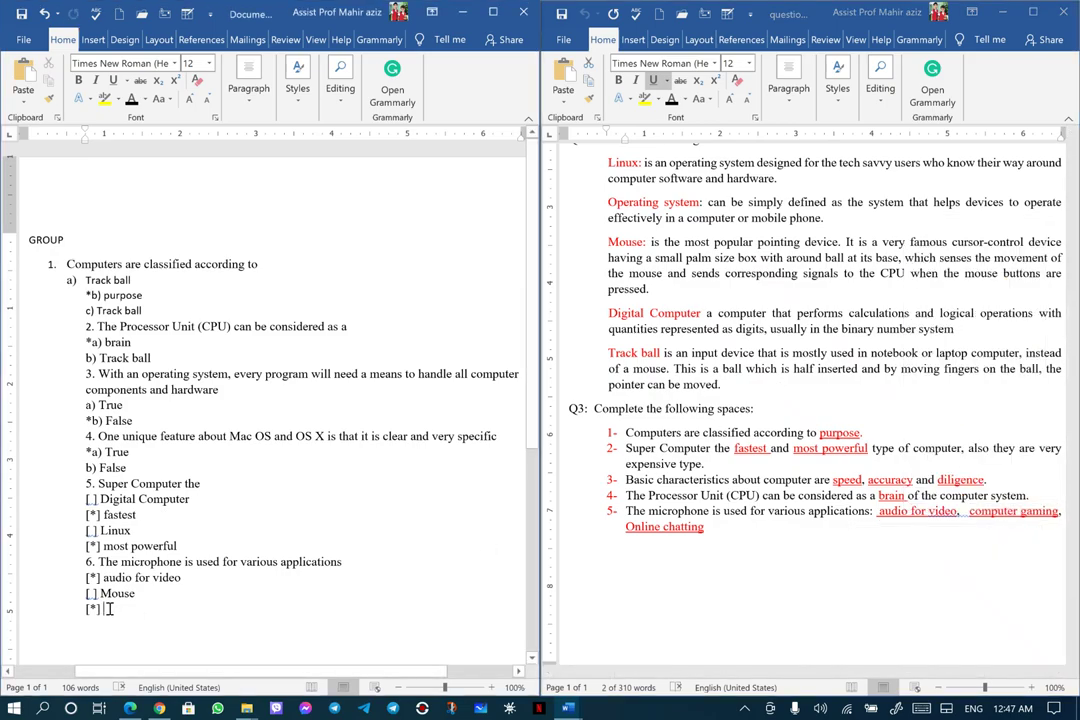
right_click(110, 609)
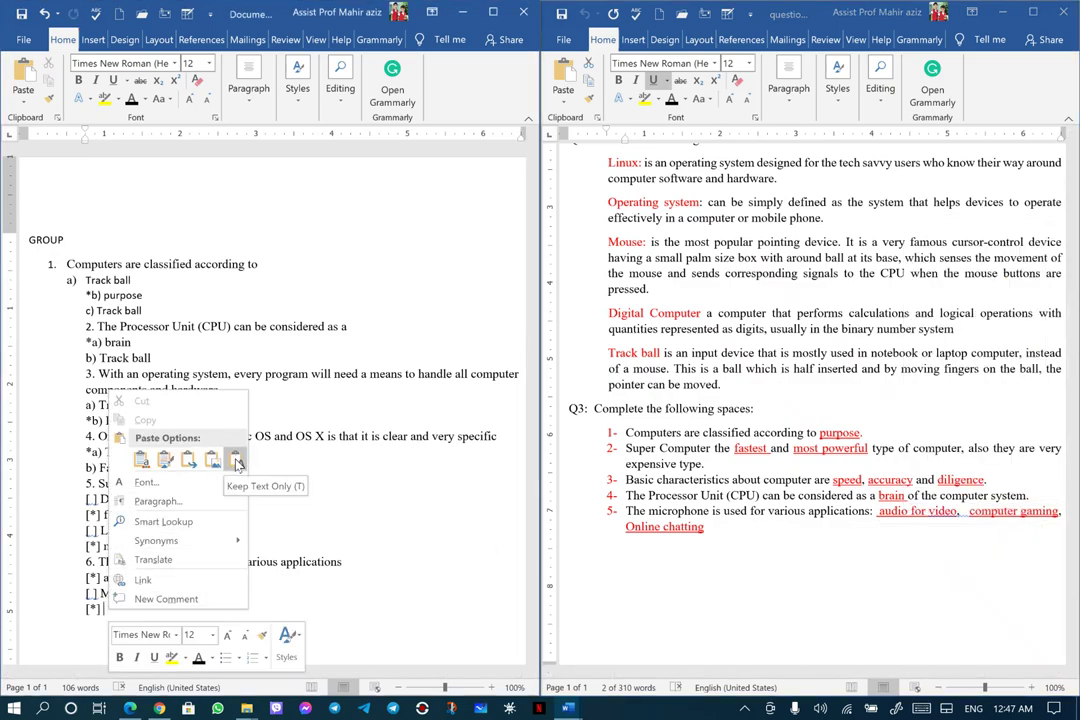
left_click(237, 461)
scroll(355, 648, "down", 3)
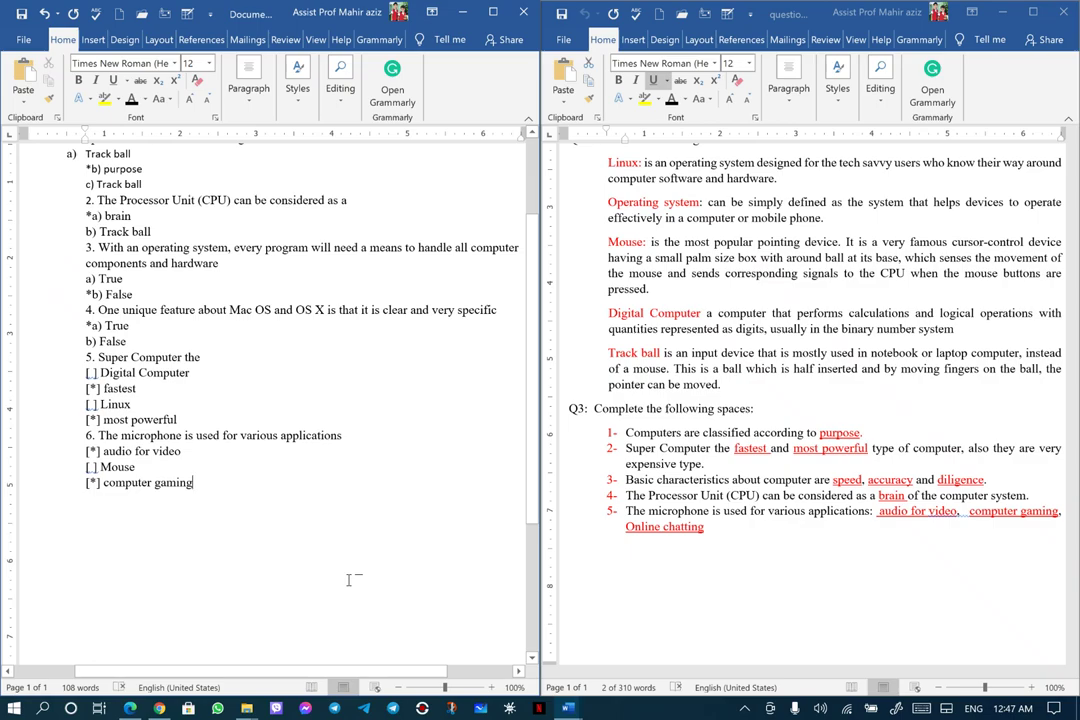
key("Return")
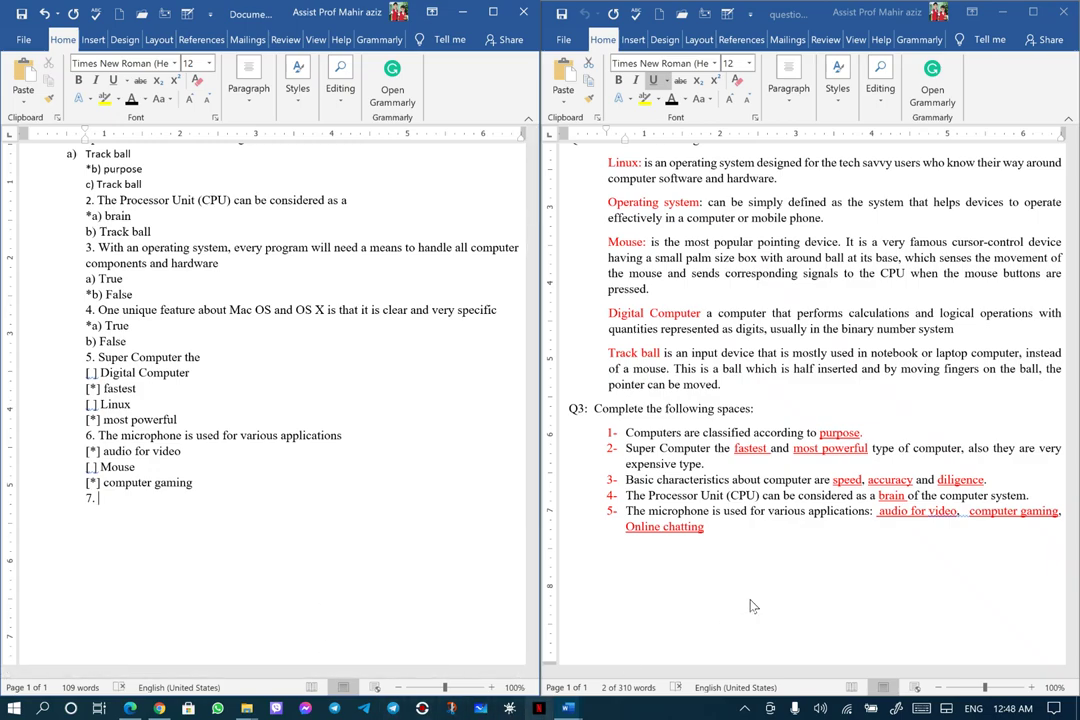
Copy the basic characteristics of computer heading from Q & A.docx and paste it as plain text after '7.'
scroll(786, 558, "up", 1)
scroll(786, 558, "up", 2)
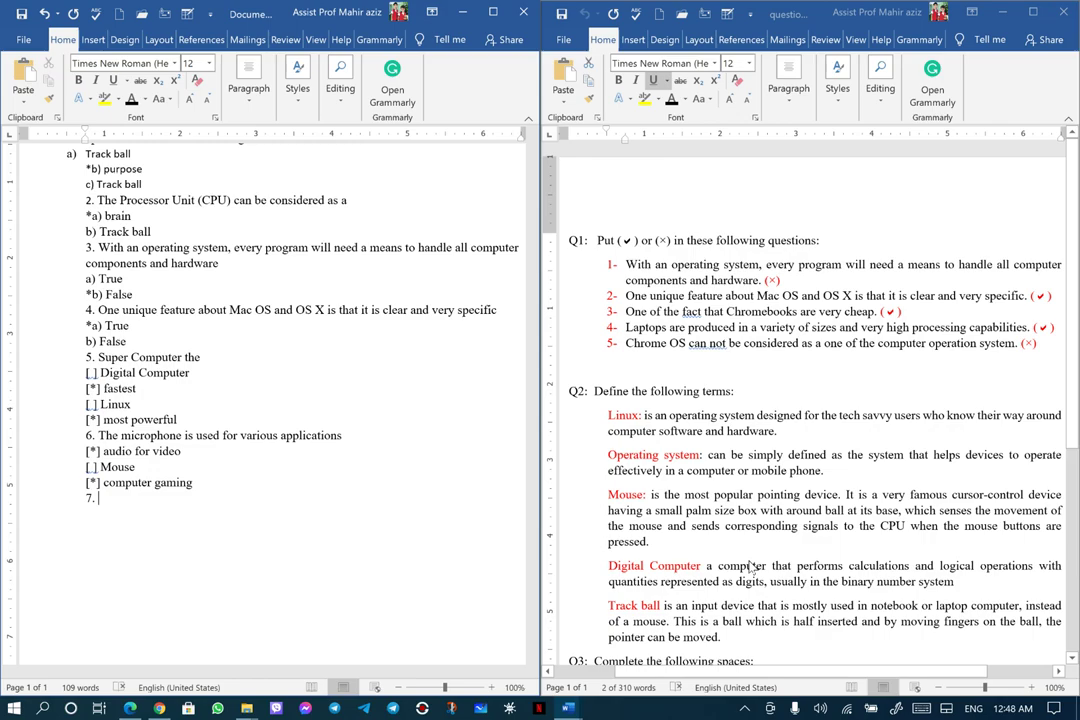
scroll(752, 567, "down", 1)
mouse_move(570, 710)
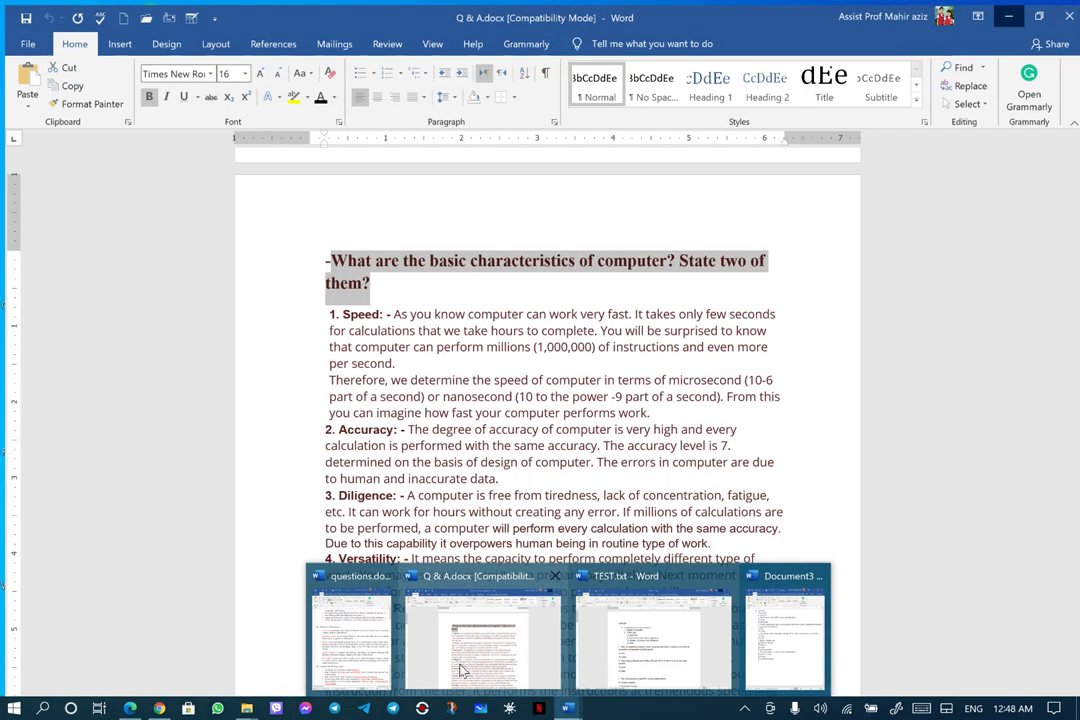
left_click(483, 630)
right_click(423, 250)
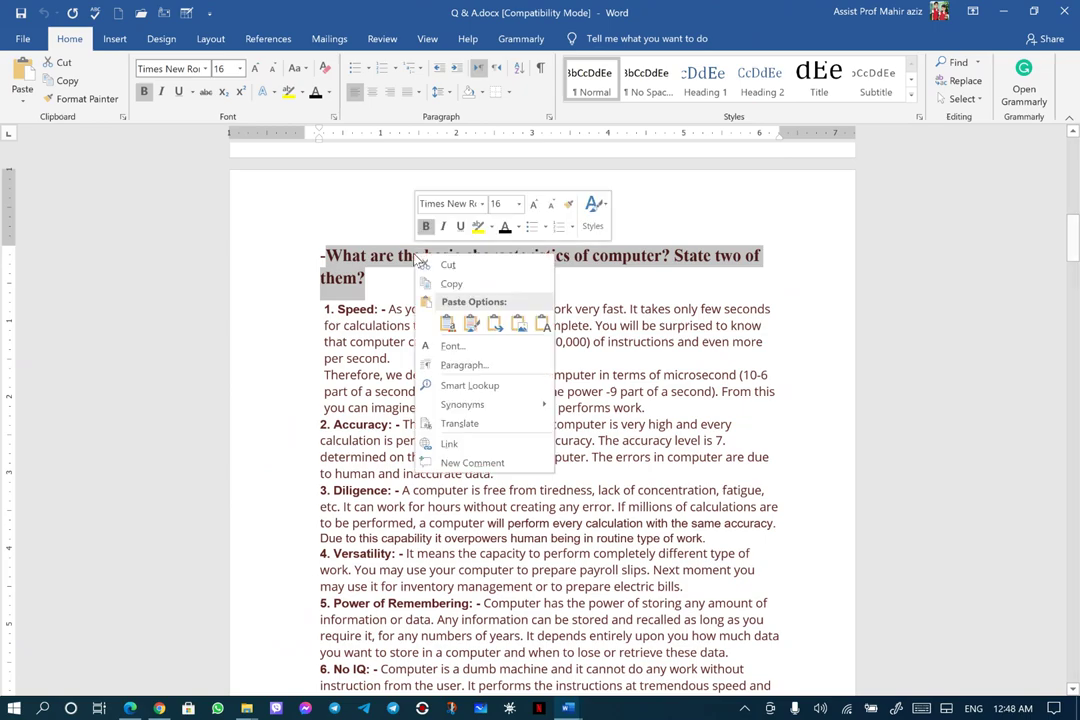
left_click(443, 282)
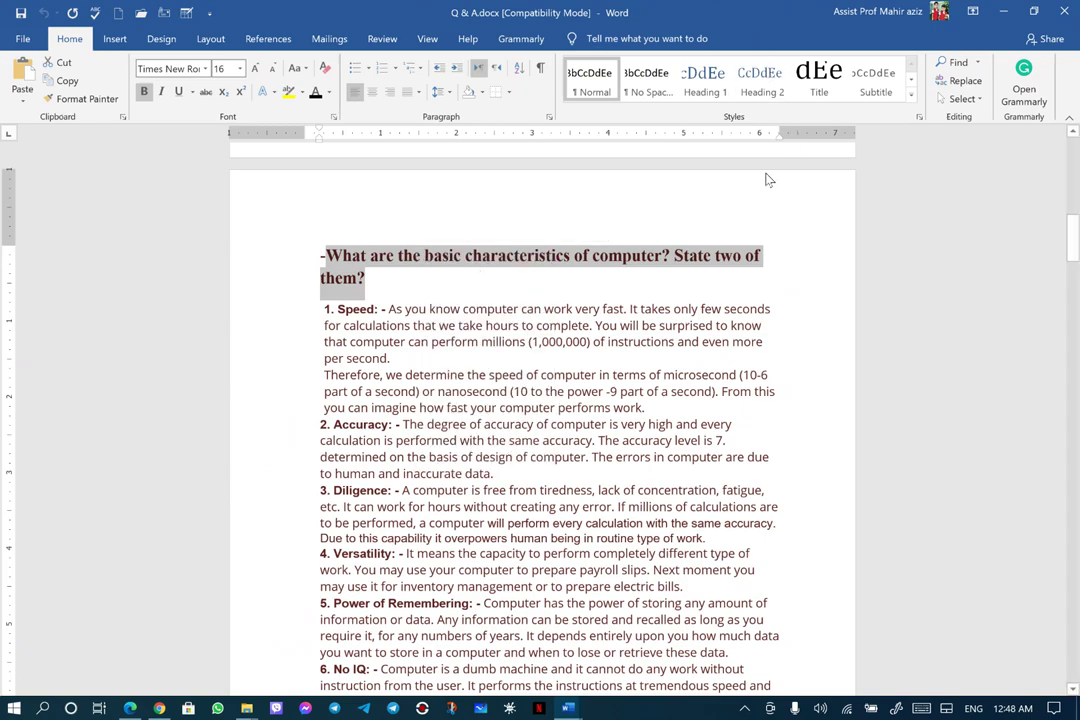
left_click(1001, 12)
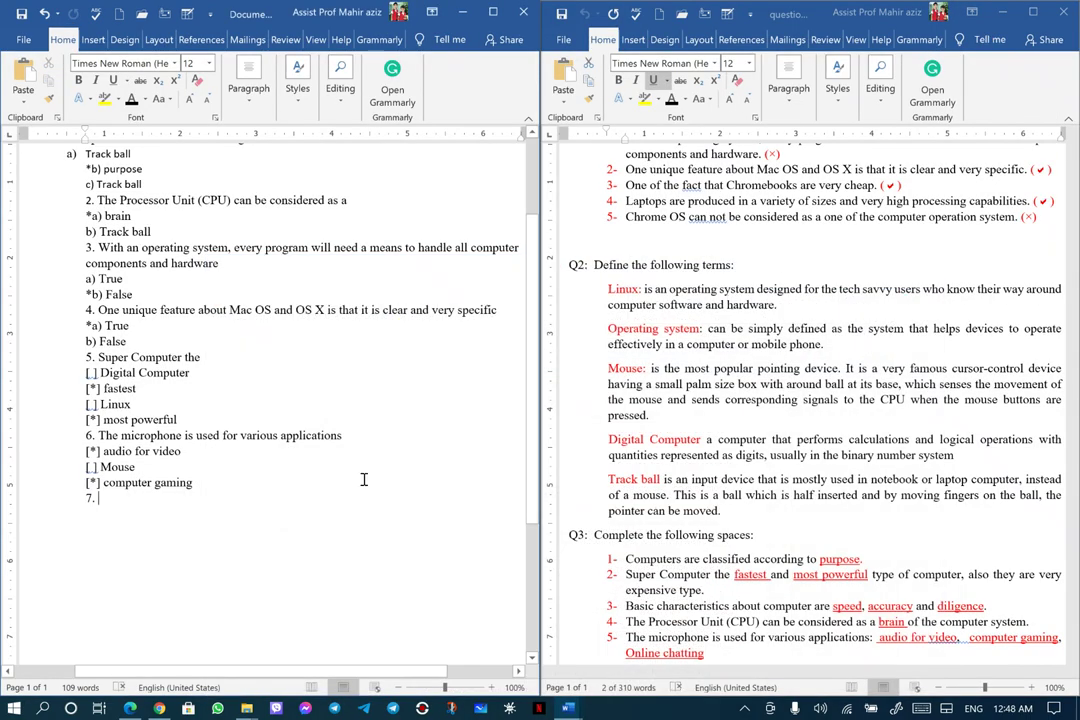
right_click(101, 505)
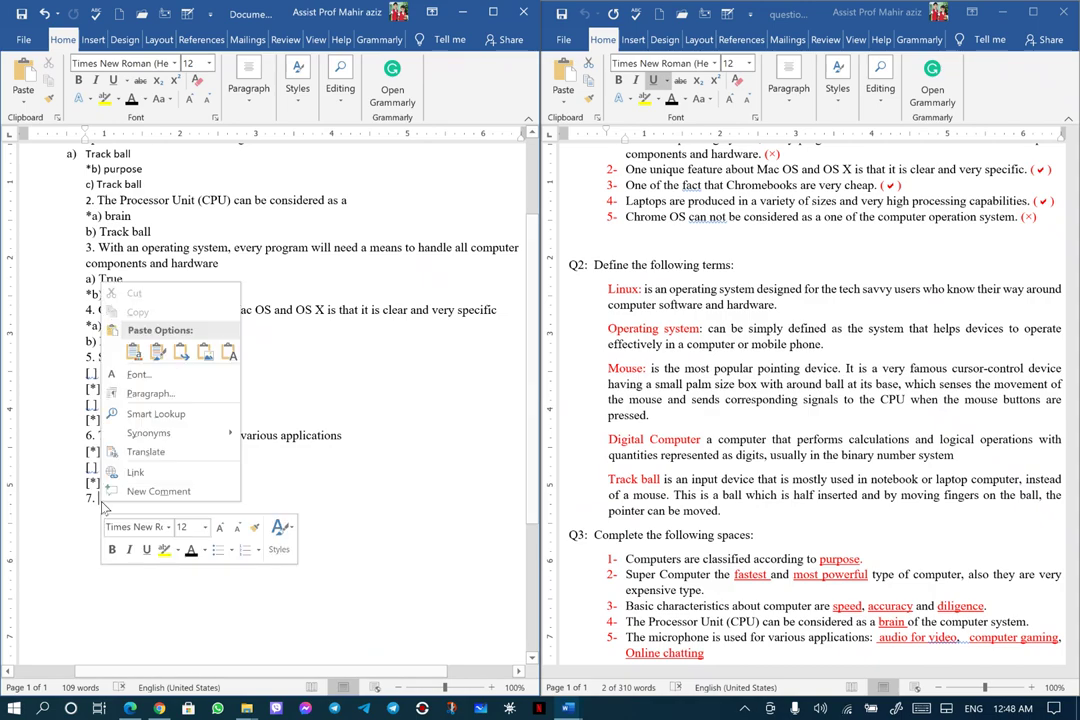
left_click(229, 352)
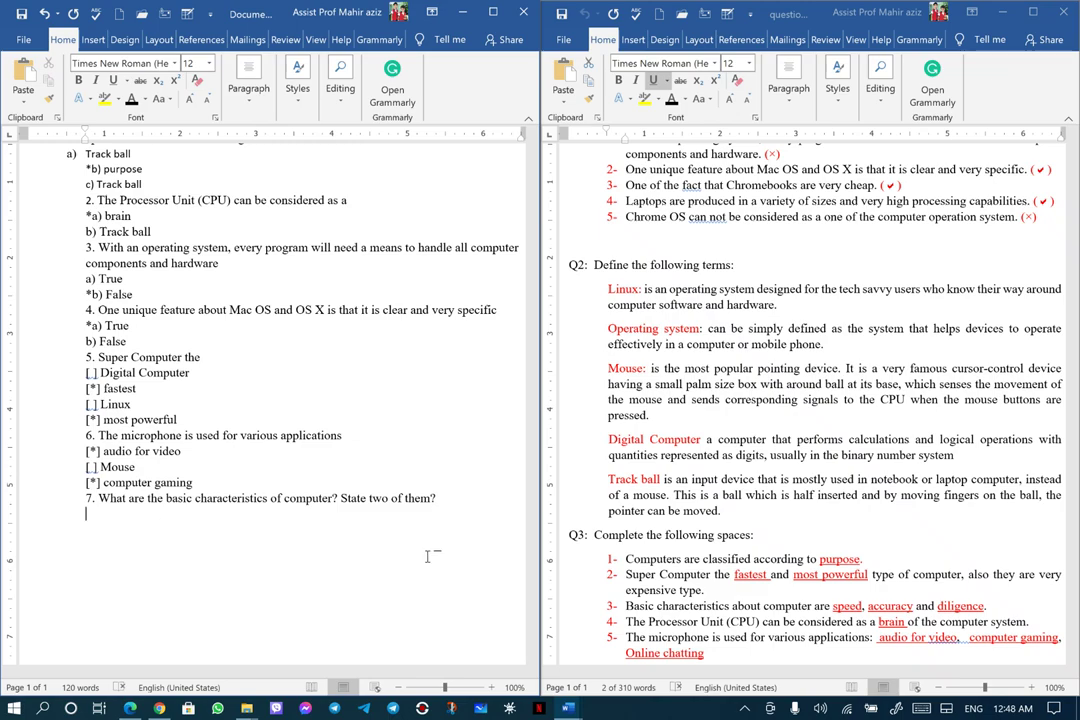
Type an underscore answer blank under question 7 and begin '8.' on the next line
type("___")
key("Return")
type("8.")
Copy the smartphone Operating Systems question from Q & A.docx and paste it as plain text after '8.'
mouse_move(568, 710)
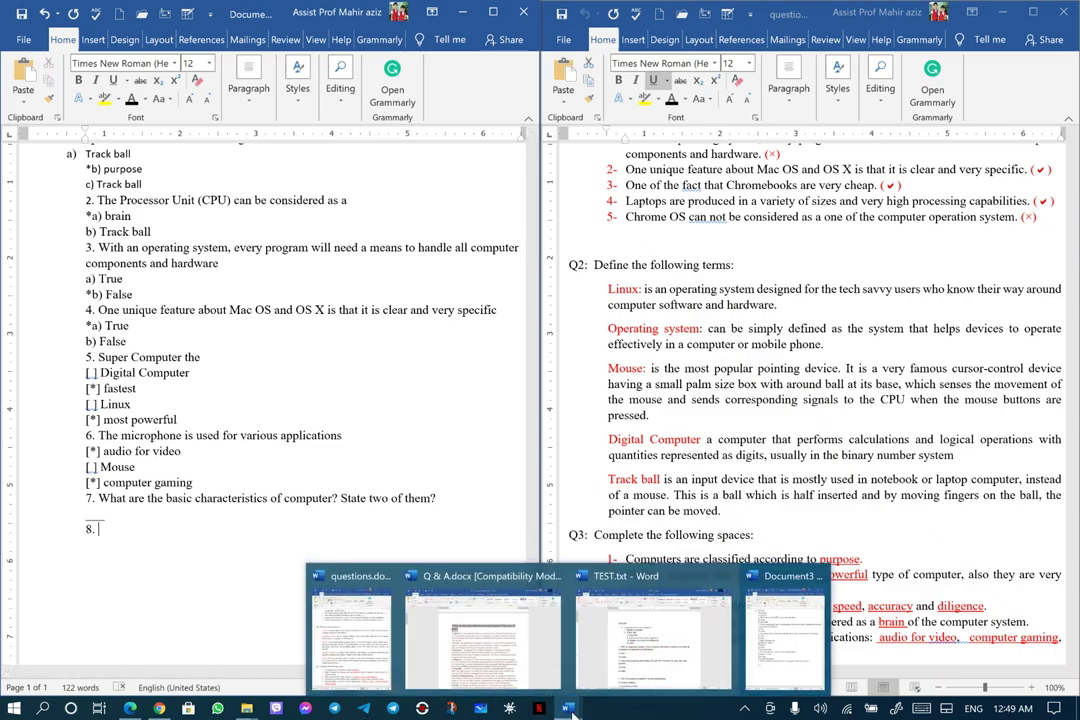
left_click(392, 566)
scroll(587, 525, "down", 20)
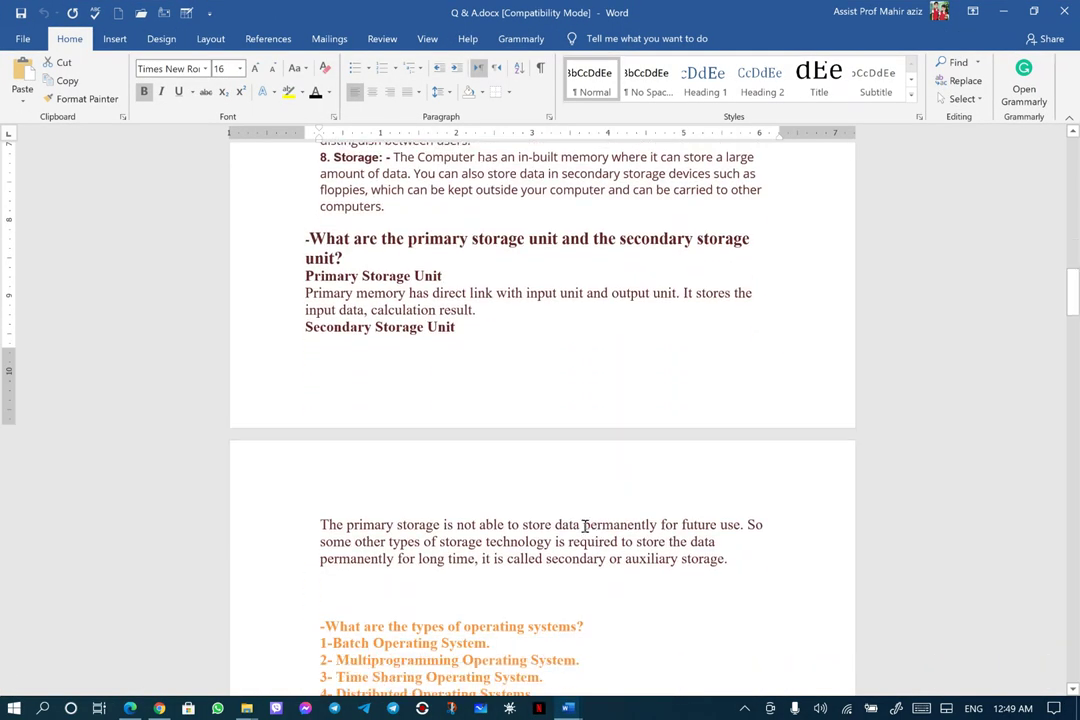
scroll(585, 522, "up", 3)
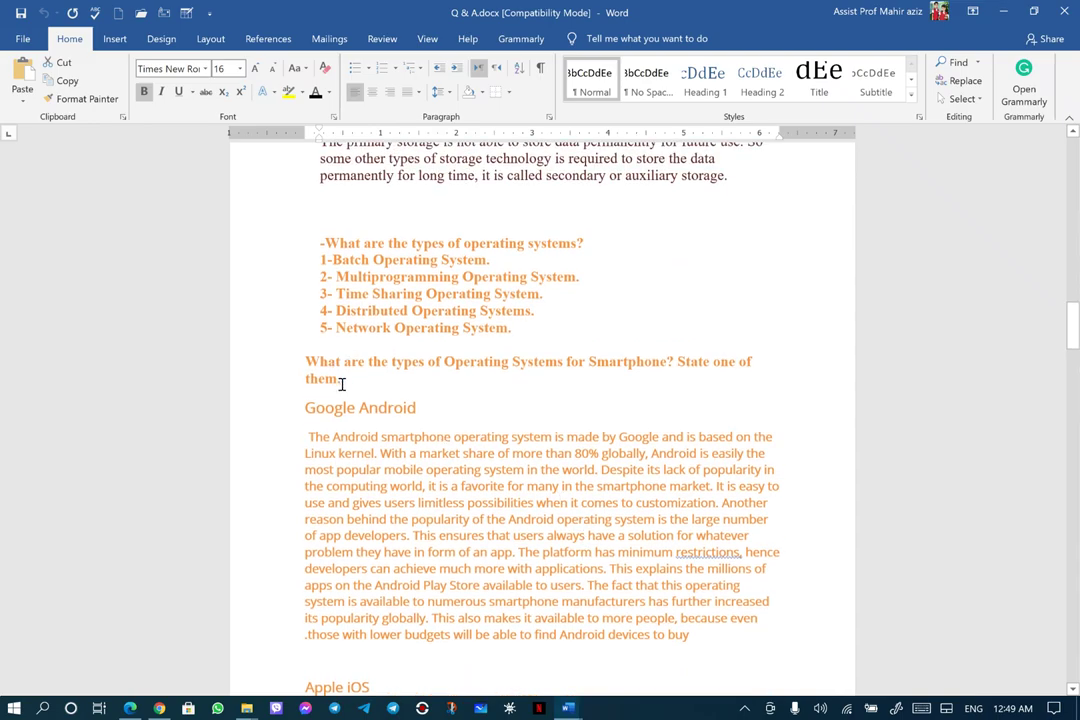
left_click_drag(336, 378, 313, 366)
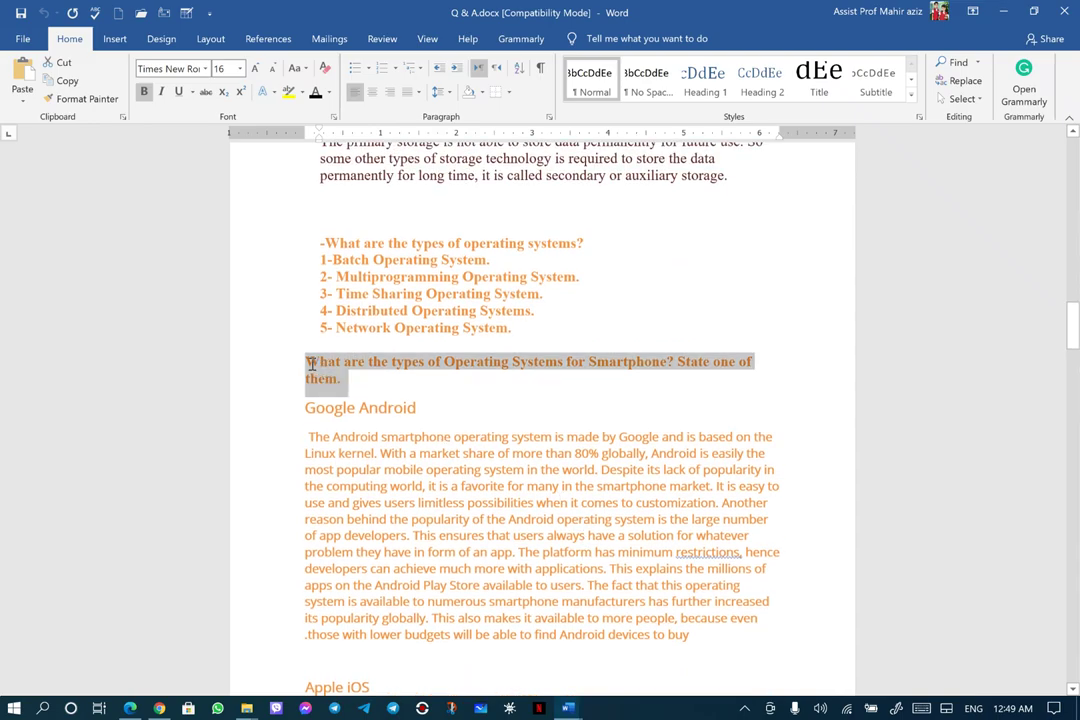
right_click(608, 368)
left_click(635, 393)
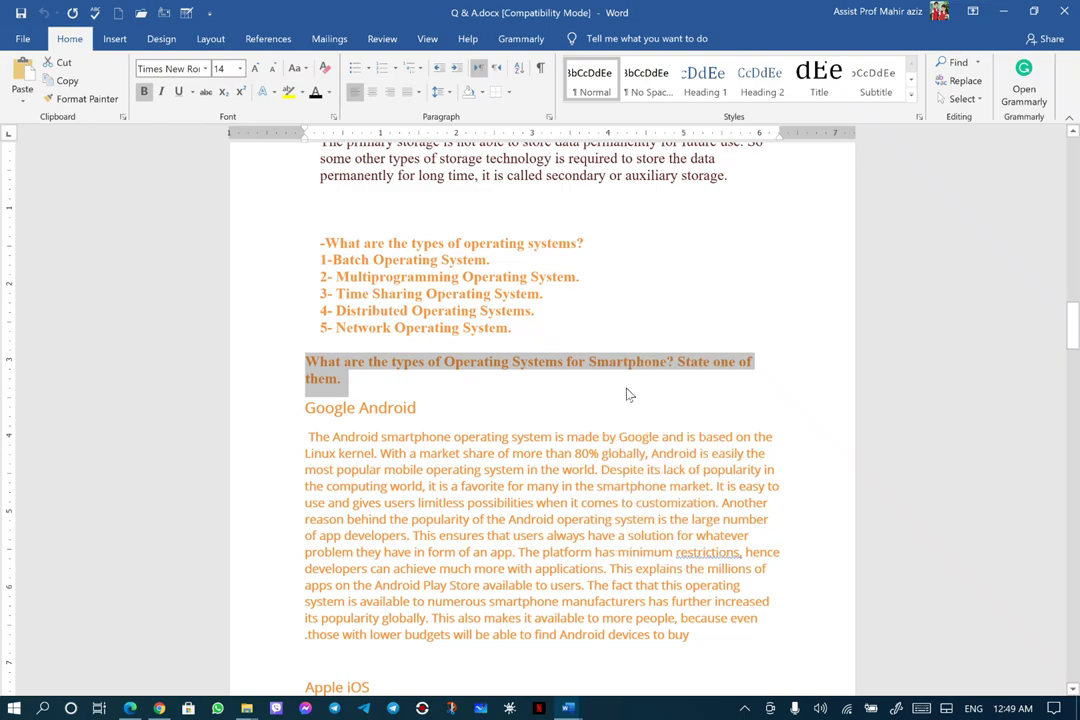
left_click(1003, 11)
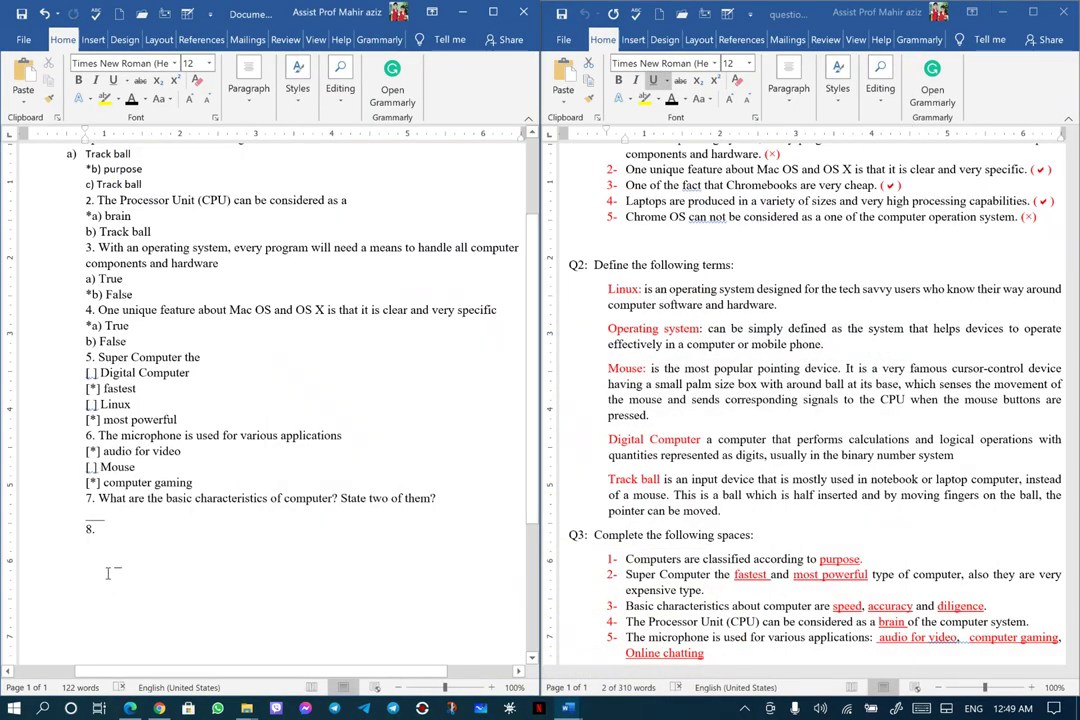
right_click(101, 534)
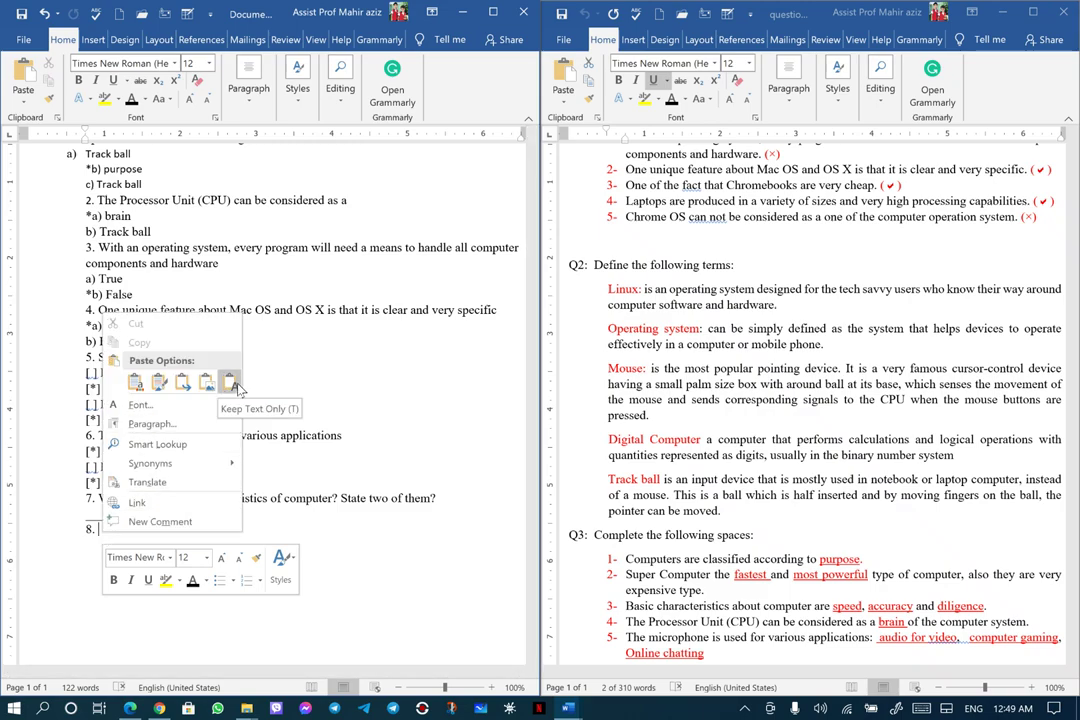
left_click(230, 383)
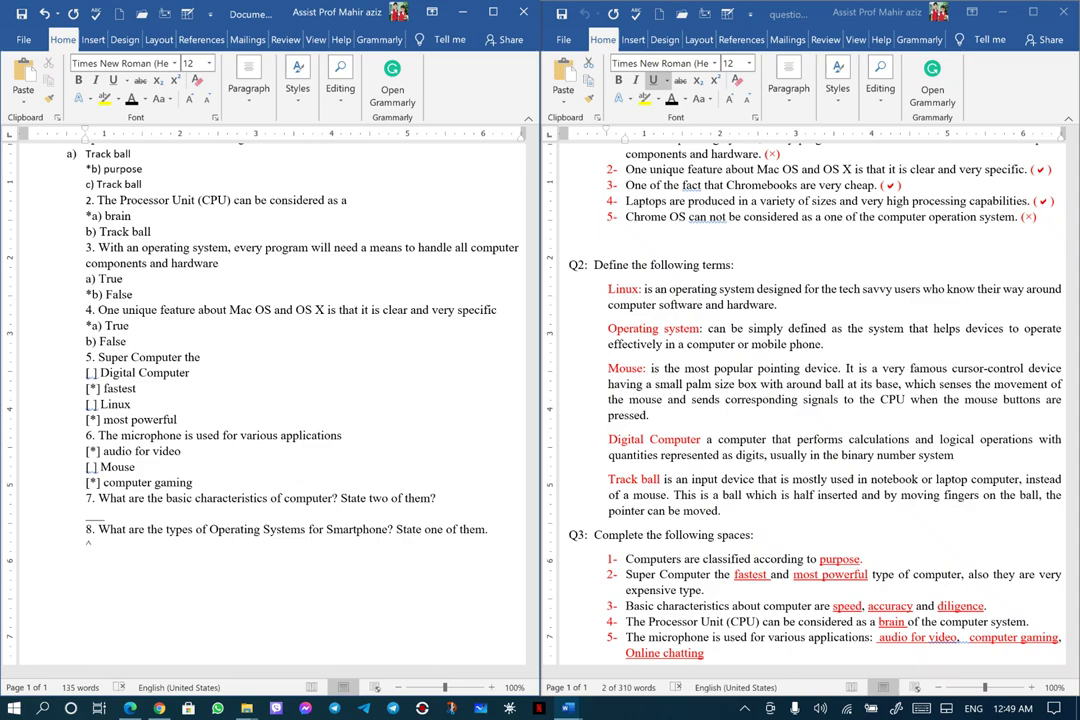
Complete the '^^^^' answer marker under question 8 and type 'END_GROUP' on the next line
type("^^^")
key("Return")
type("END_")
type("GROUP")
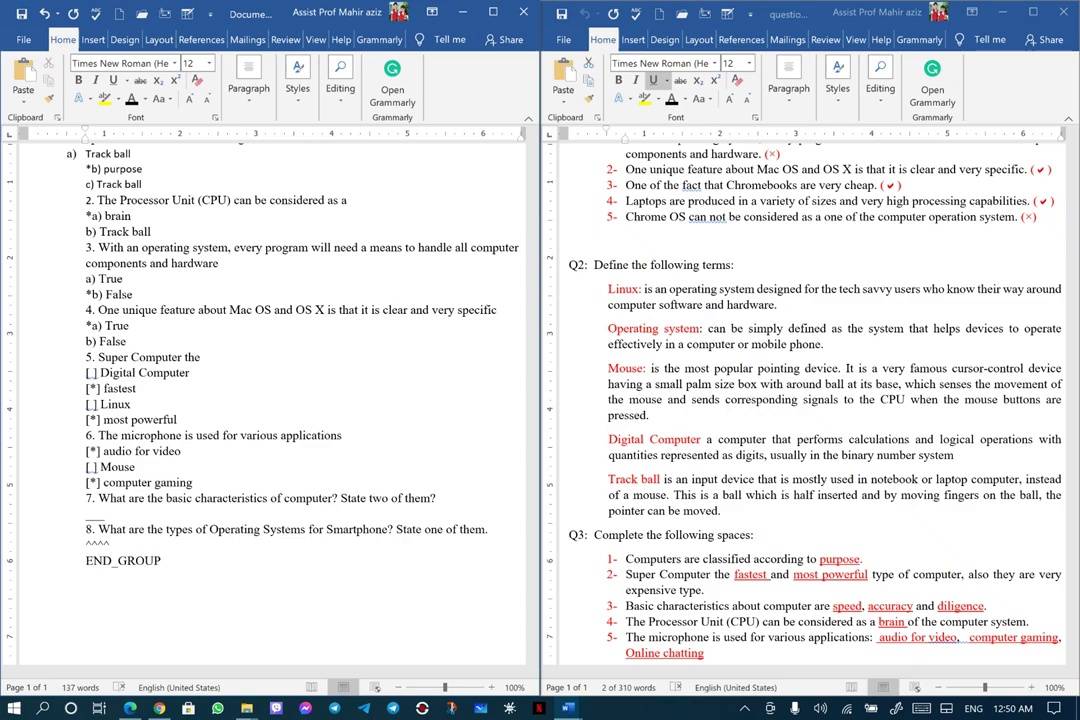
Close the answer-key document, maximize the quiz, and save it as GROUP.docx on the Desktop
left_click(1066, 14)
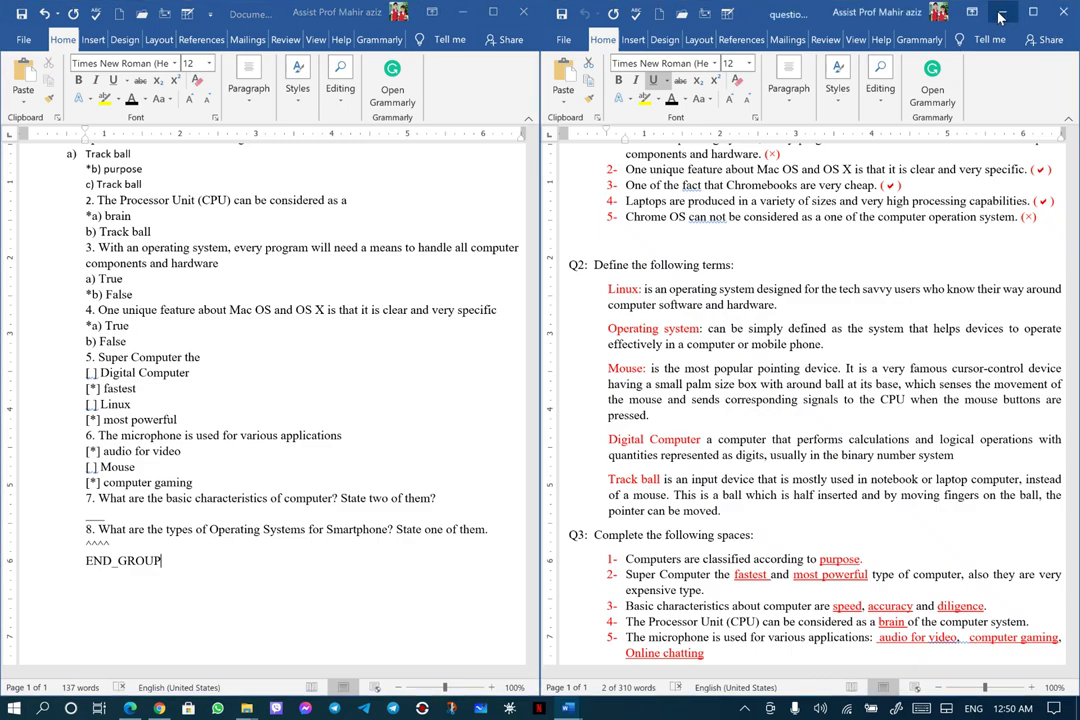
double_click(415, 13)
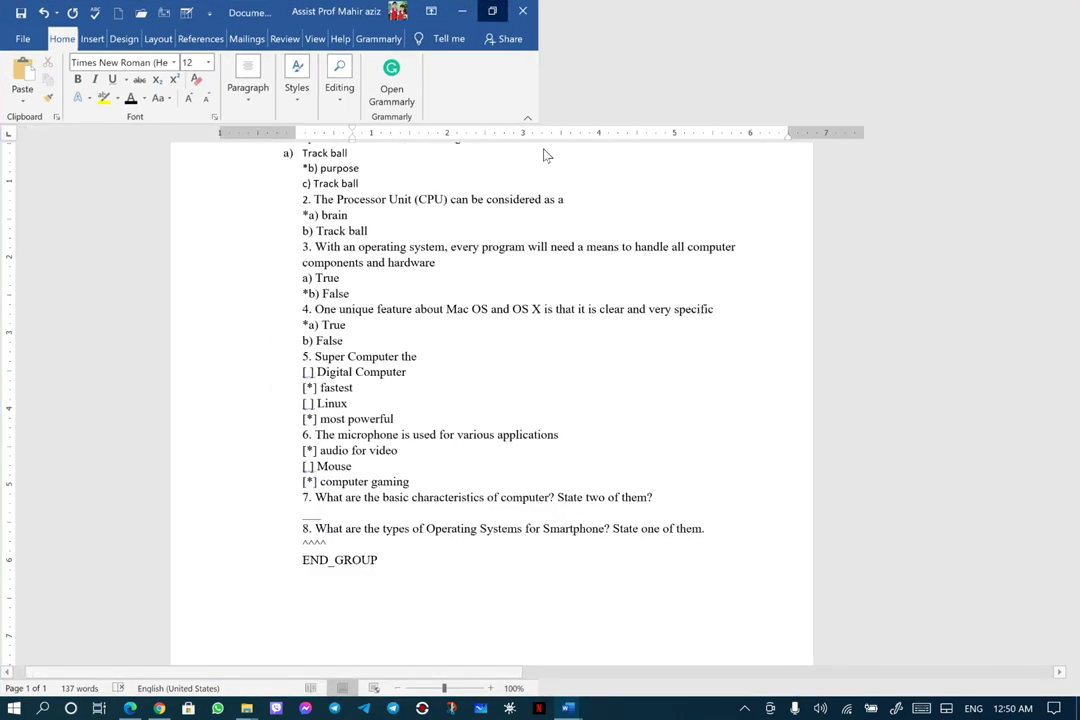
left_click(33, 42)
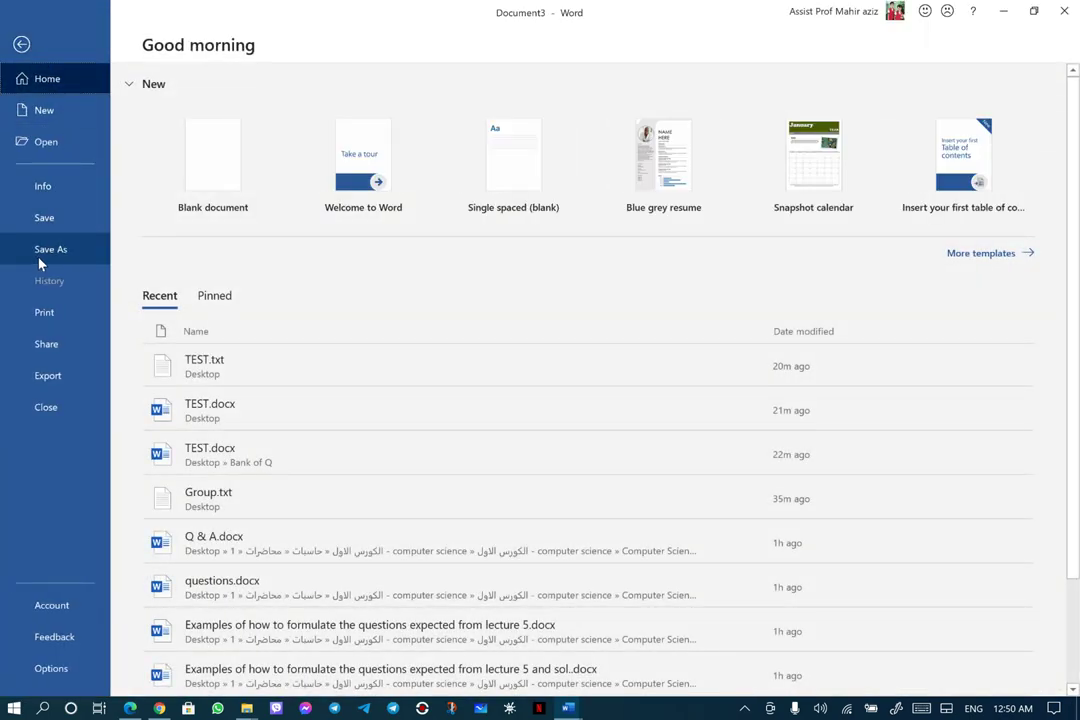
left_click(15, 250)
left_click(212, 257)
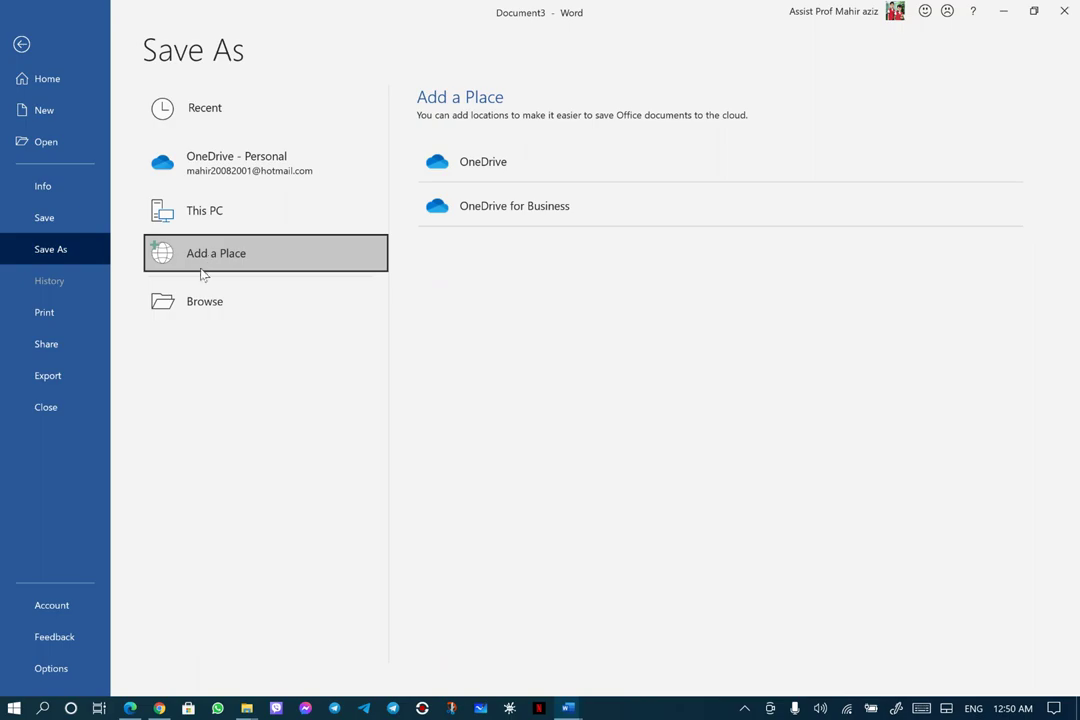
left_click(199, 302)
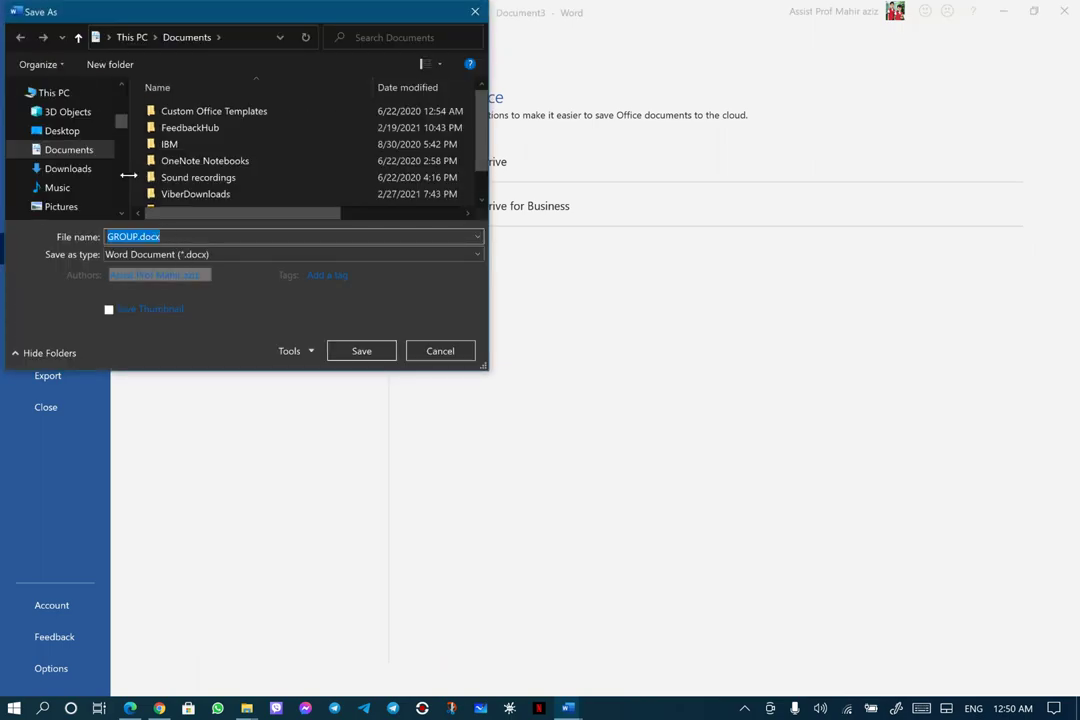
left_click(70, 132)
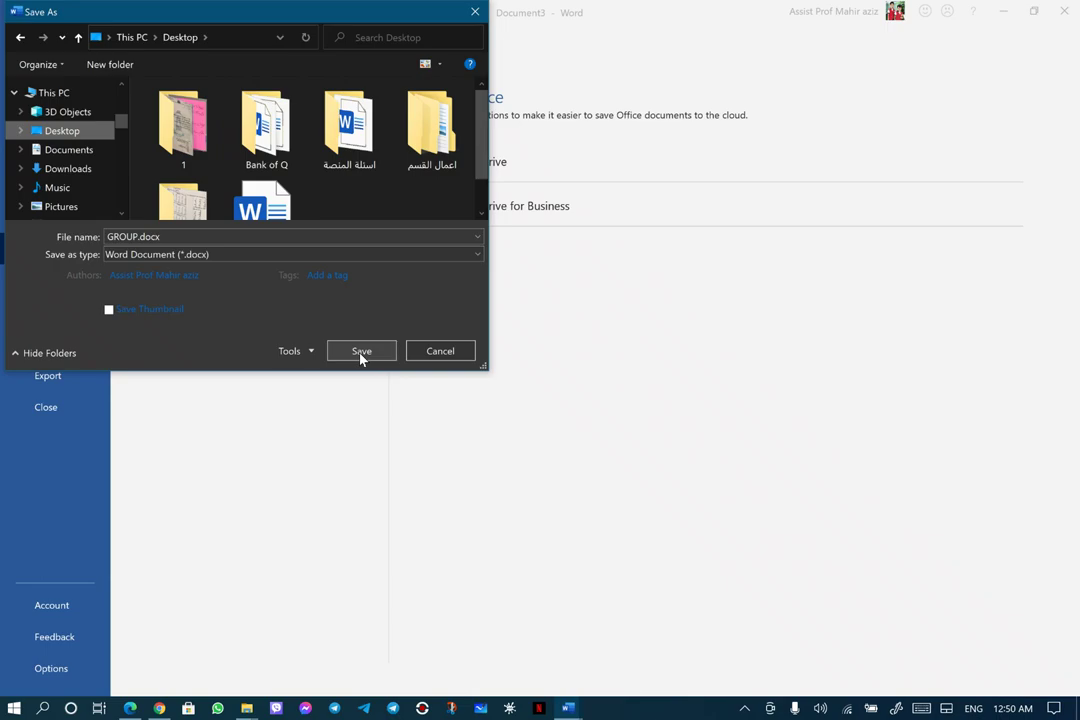
left_click(361, 351)
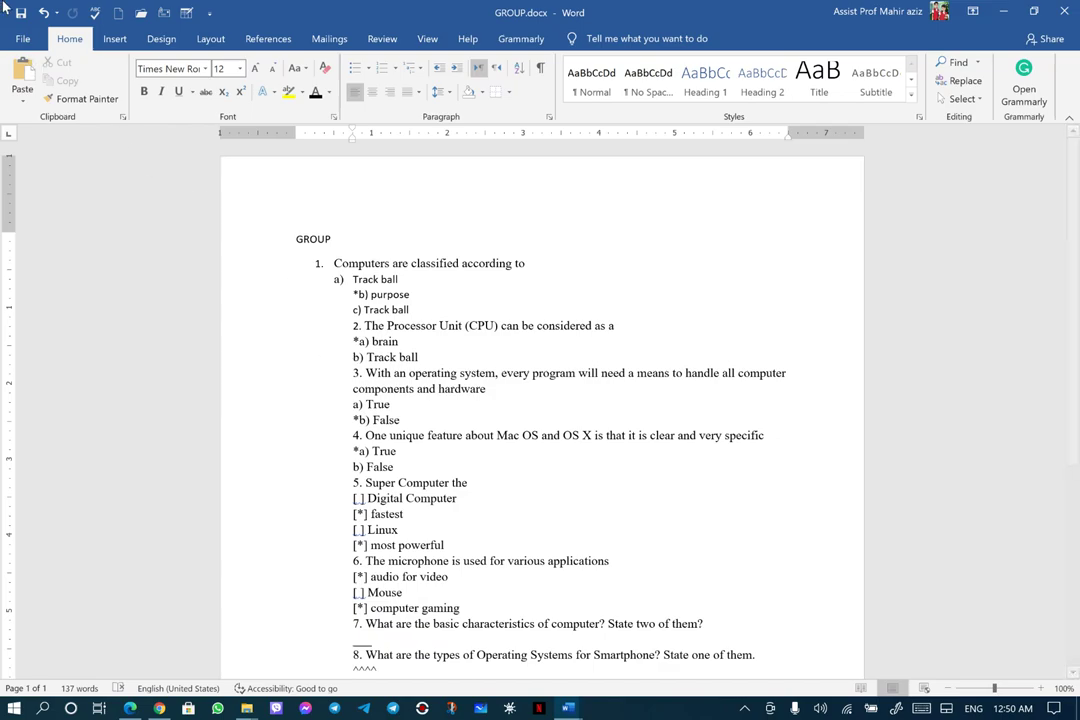
Save the quiz to the Desktop as GROUP.txt with Plain Text (*.txt) format
left_click(20, 39)
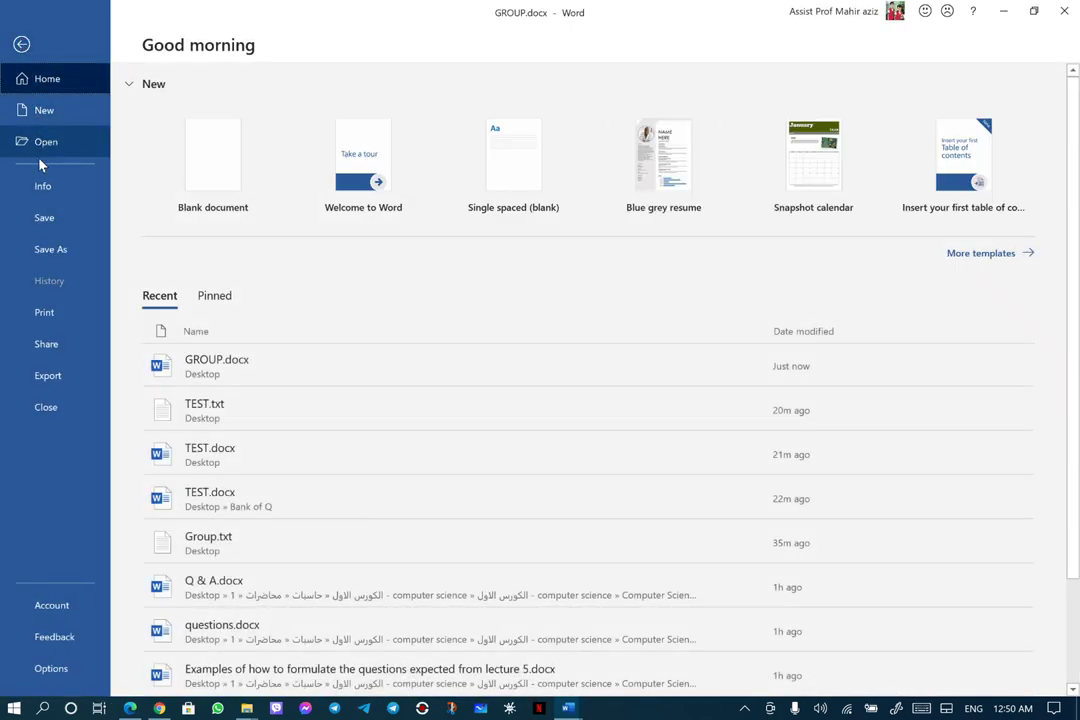
left_click(50, 250)
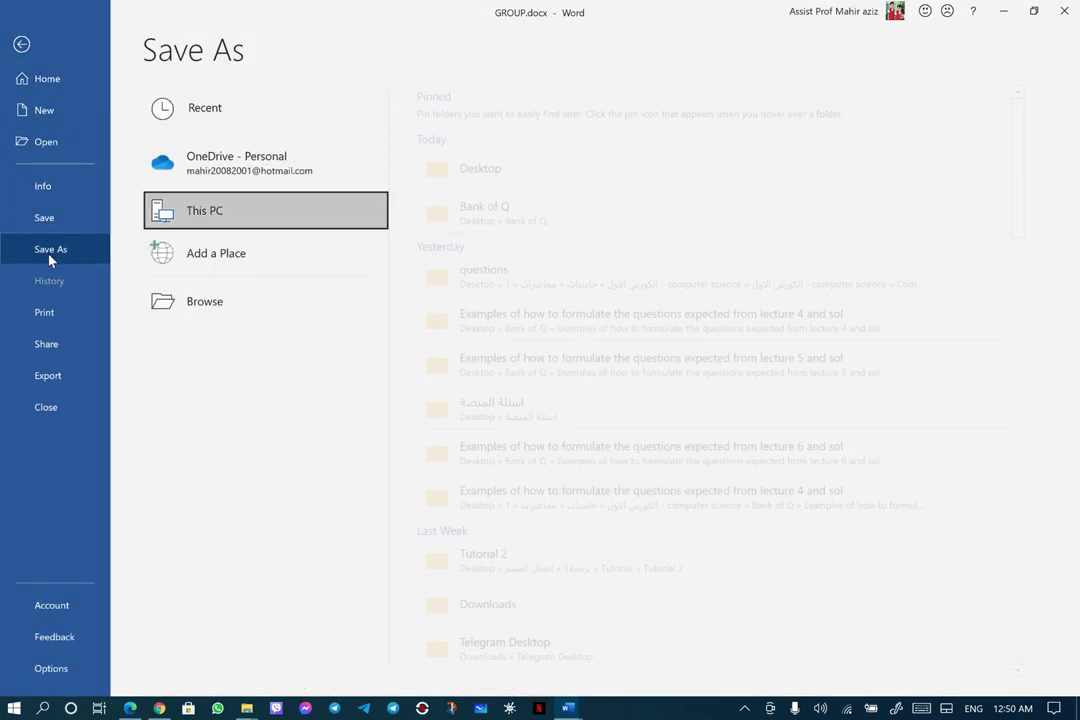
left_click(200, 315)
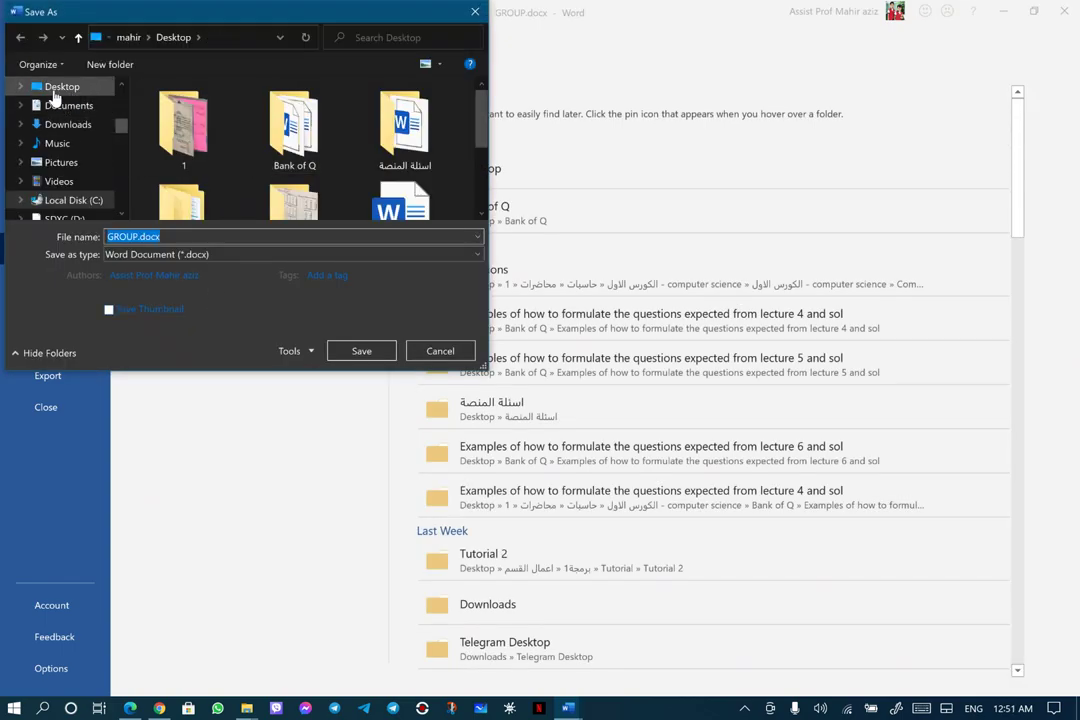
left_click(57, 90)
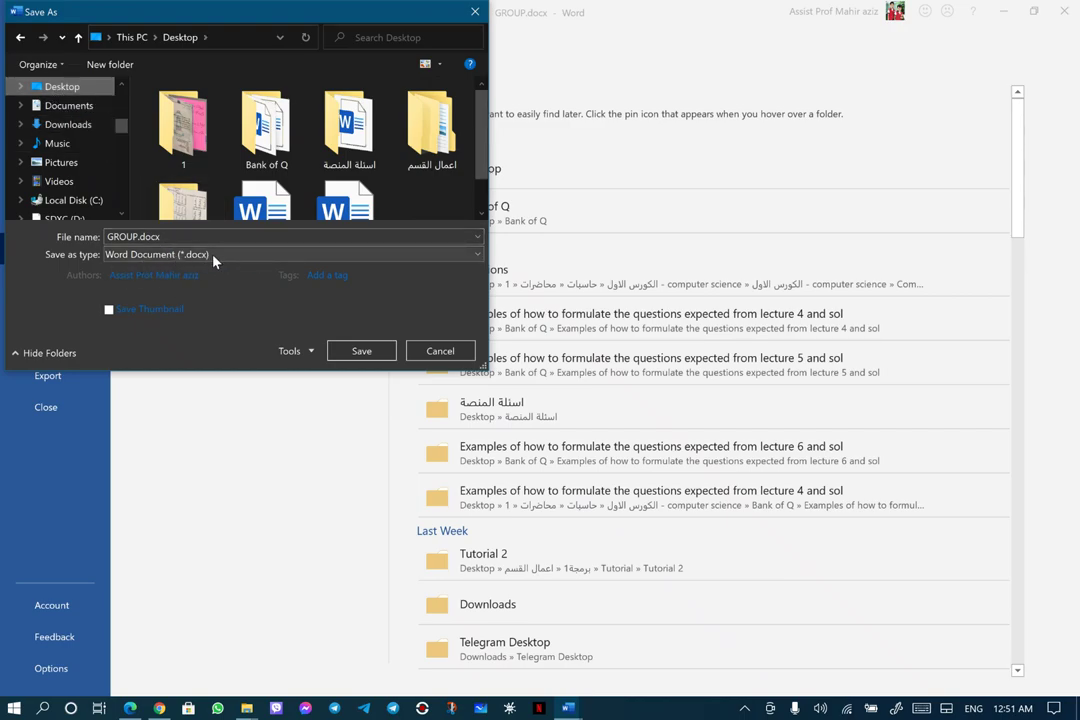
left_click(477, 255)
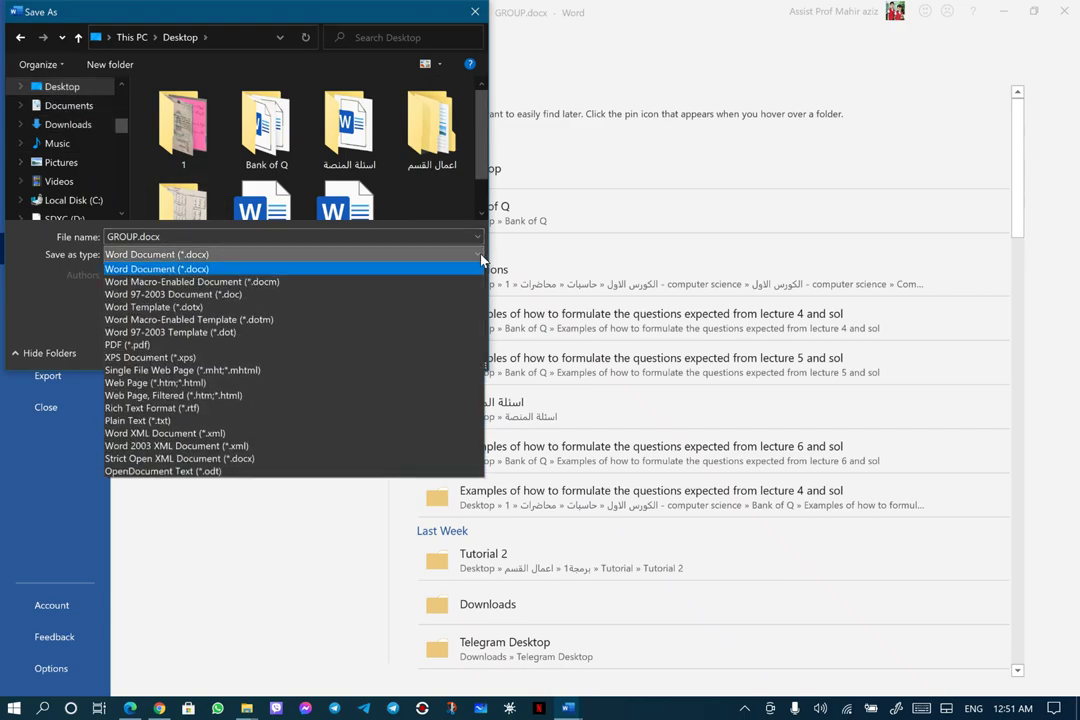
left_click(187, 421)
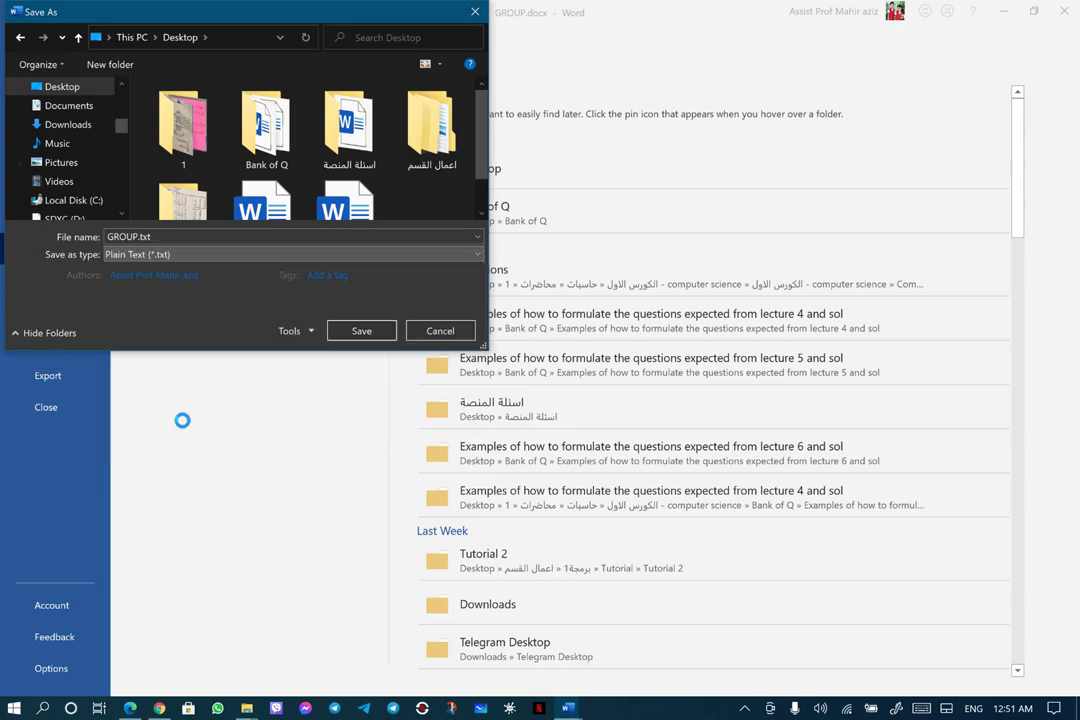
left_click(361, 331)
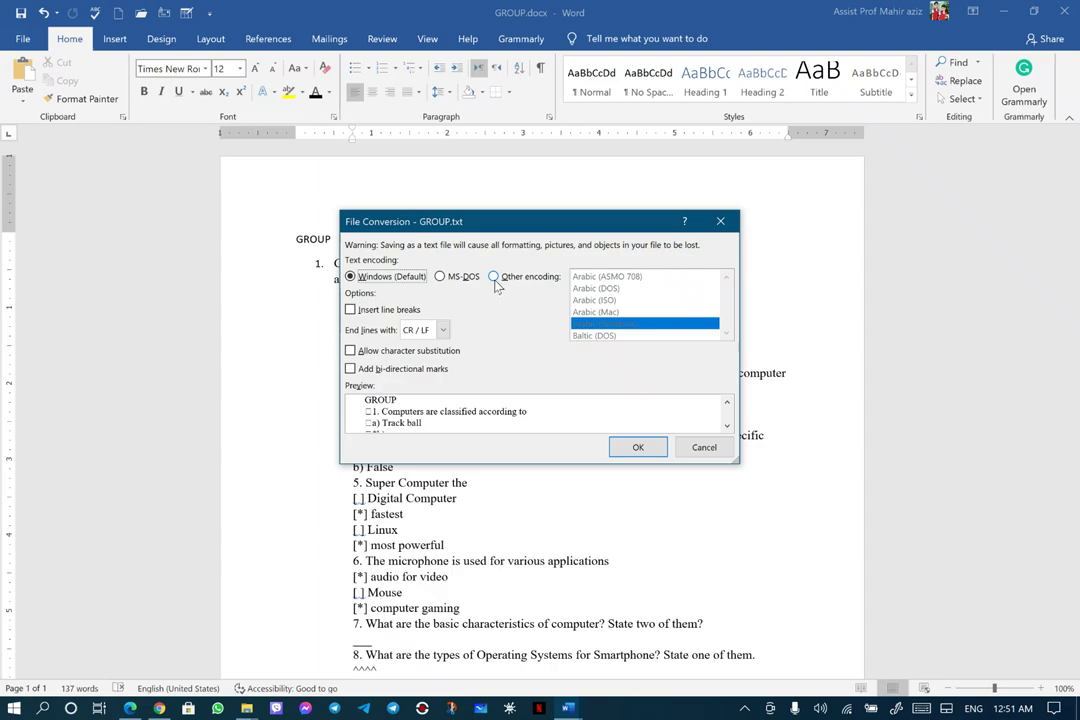
Set the GROUP.txt conversion to Other encoding, Unicode (UTF-8), and confirm
left_click(496, 282)
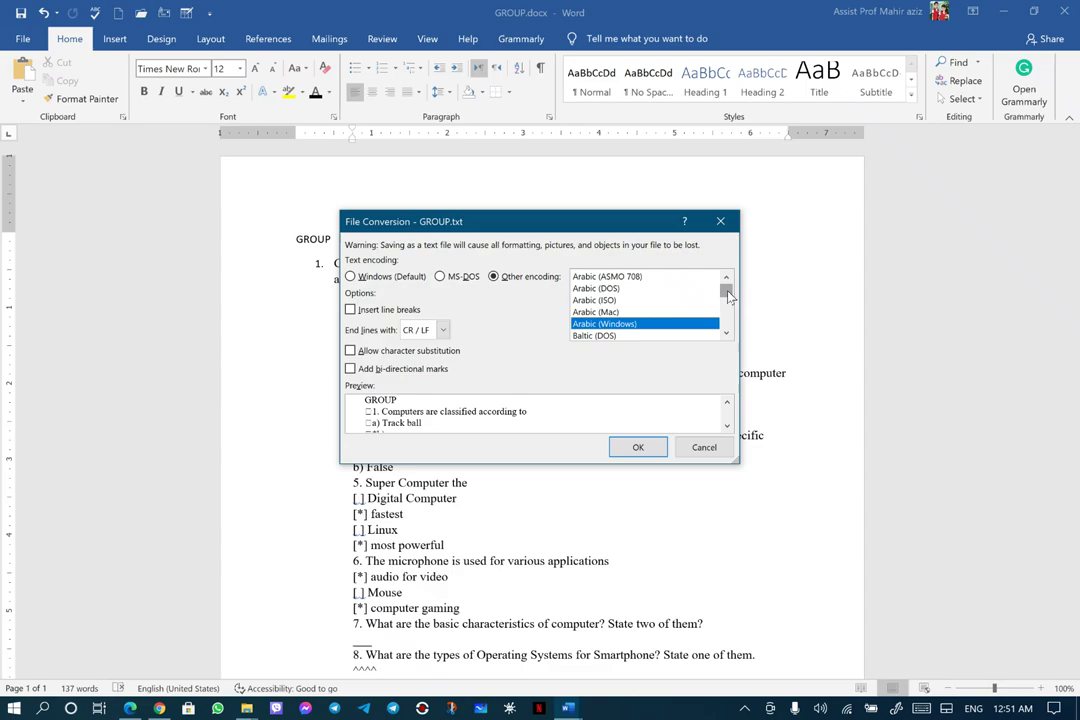
left_click_drag(728, 293, 734, 325)
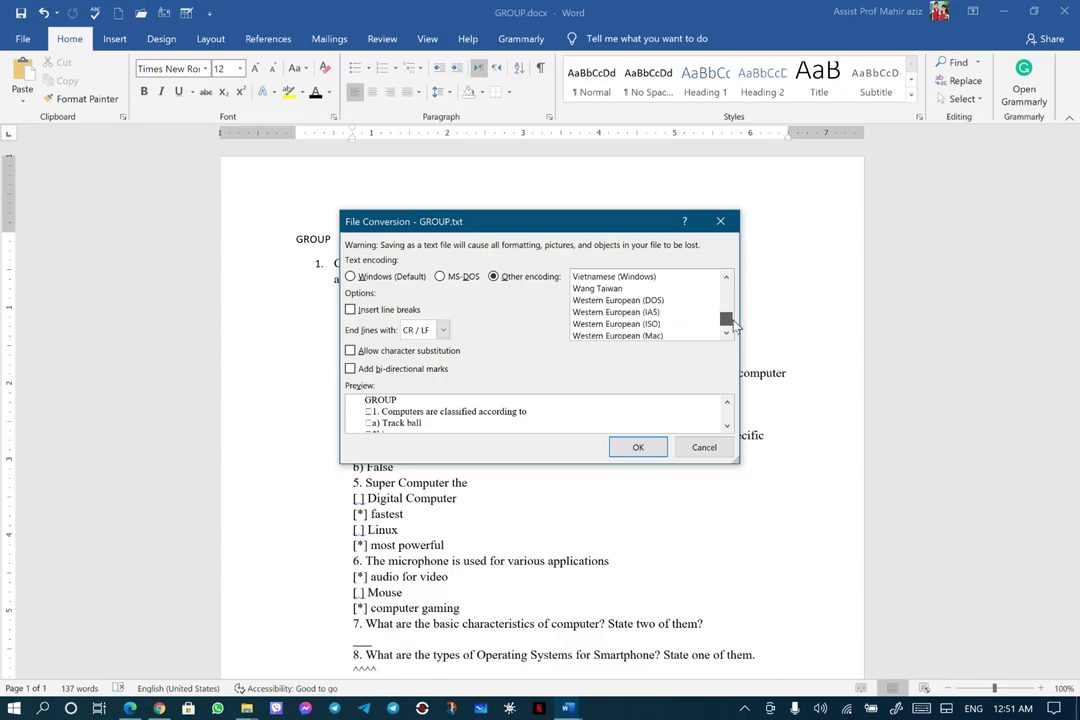
left_click_drag(734, 325, 735, 326)
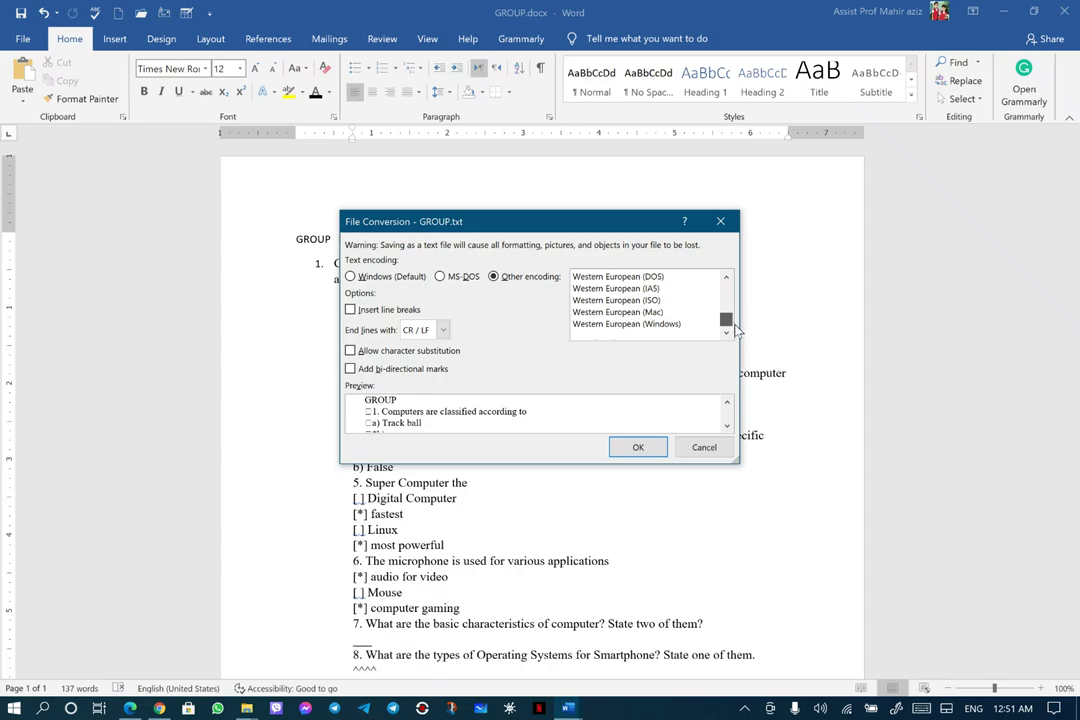
mouse_move(737, 338)
left_mouse_down()
mouse_move(735, 310)
mouse_move(733, 323)
left_mouse_up()
left_click(731, 335)
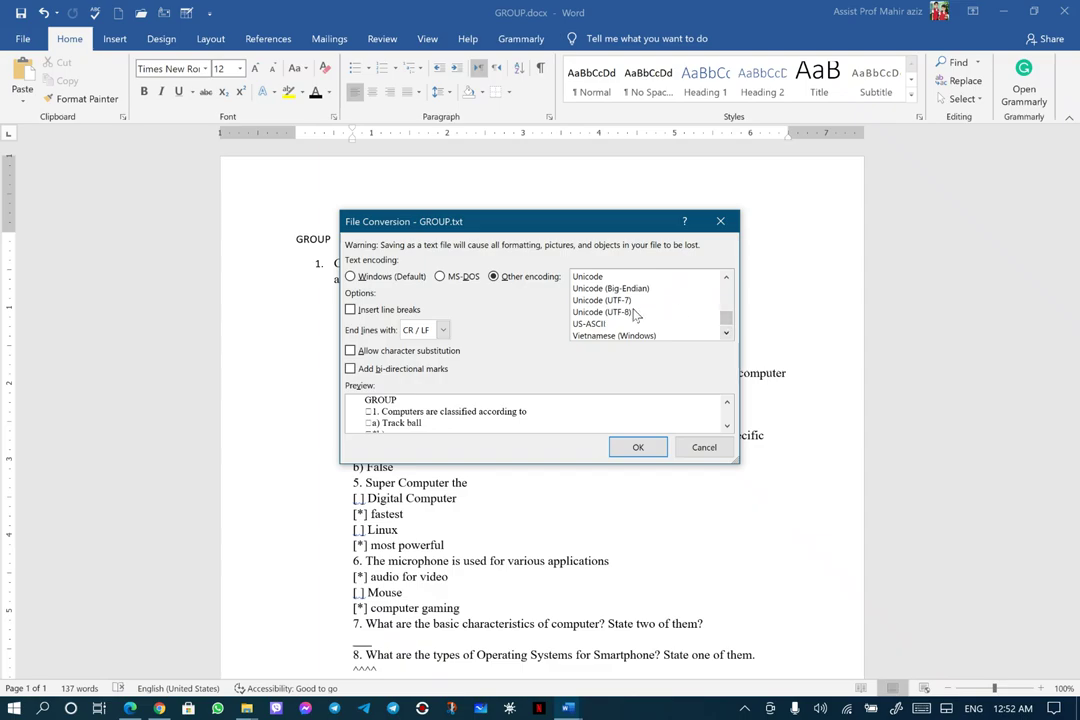
left_click(562, 312)
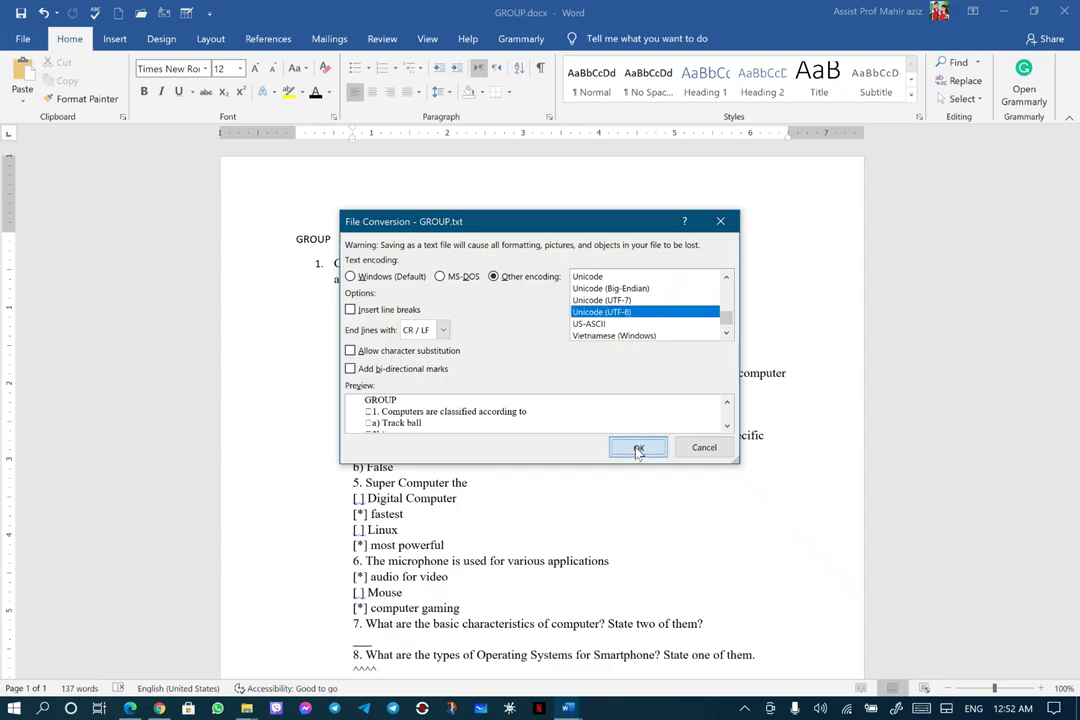
left_click(636, 447)
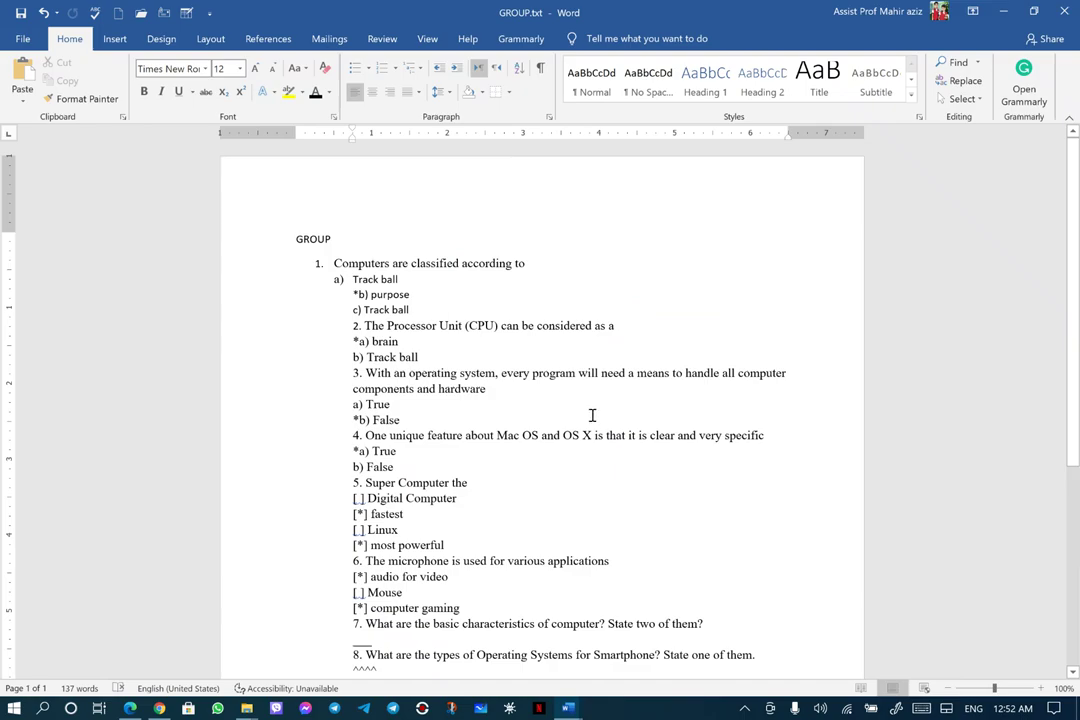
Minimize Word and bring up Chrome's Text to Canvas Quiz Converter page
left_click(1003, 12)
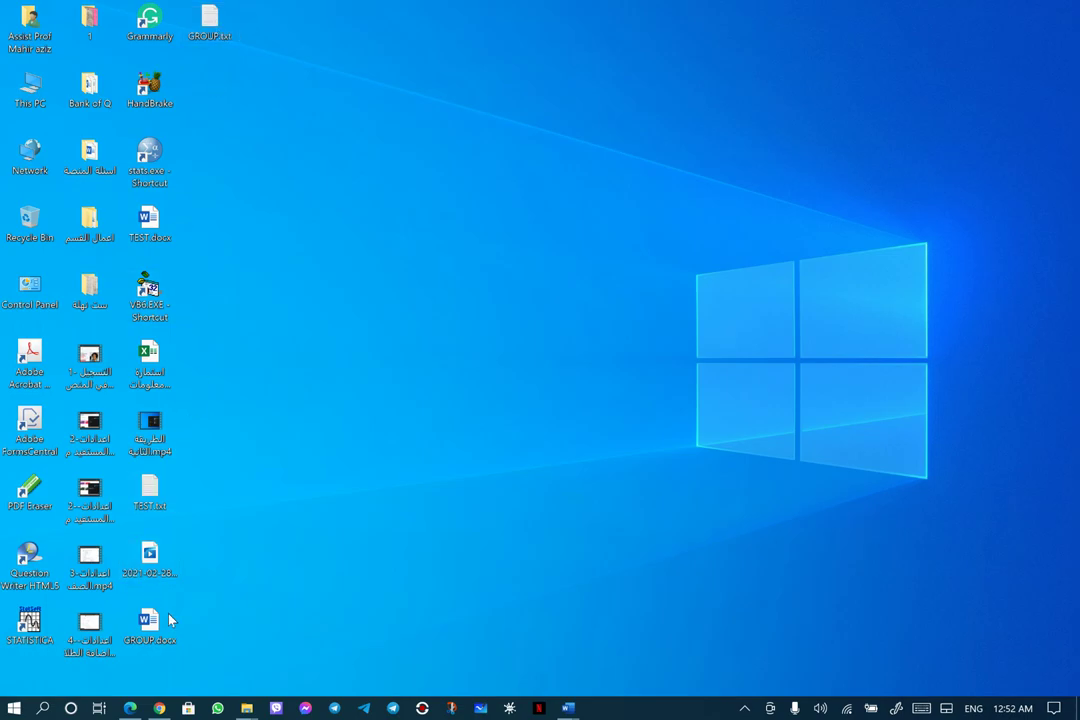
left_click(160, 708)
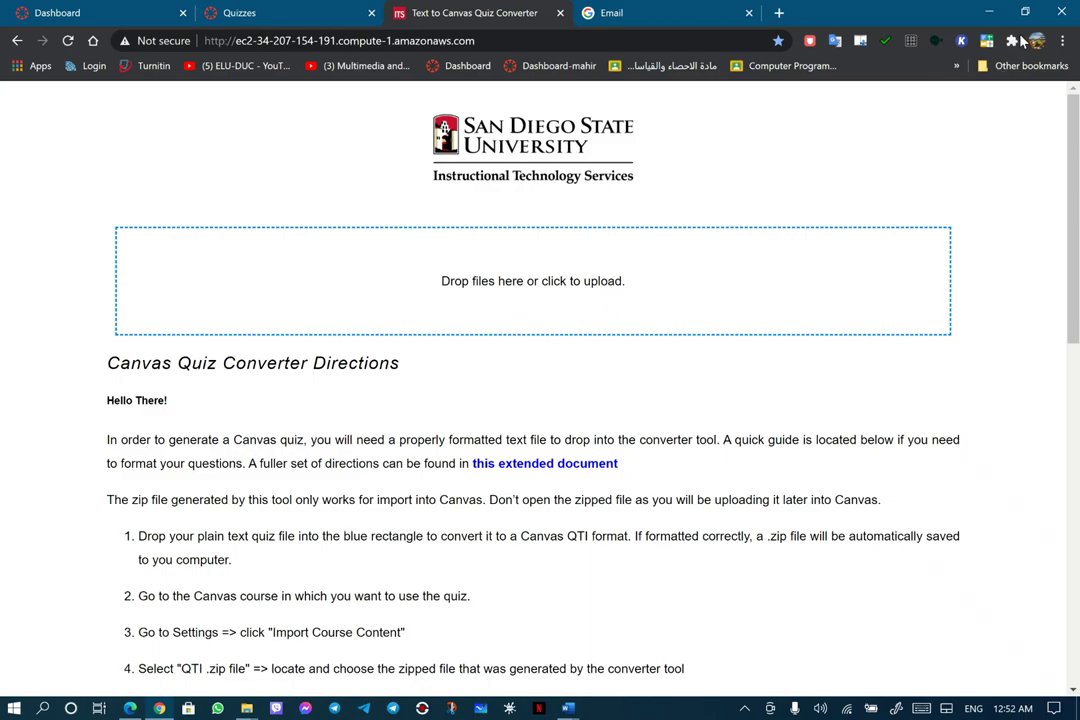
Drop TEST.txt onto the converter, download the resulting TEST.zip, and minimize Chrome
left_click(1026, 12)
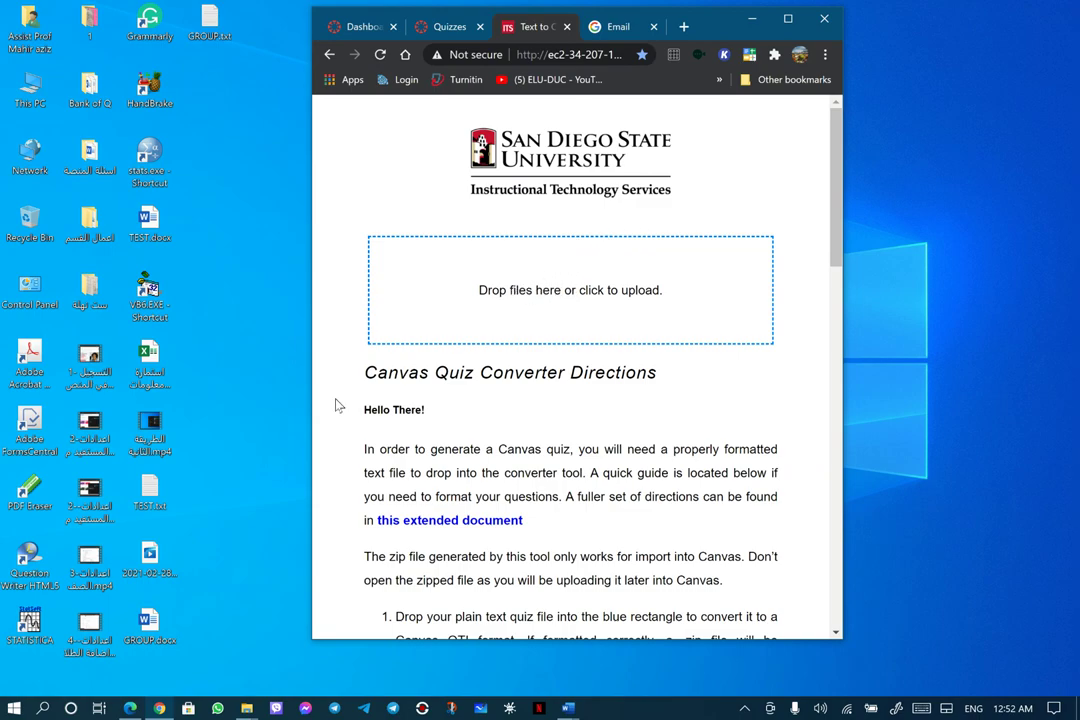
left_click_drag(150, 488, 600, 290)
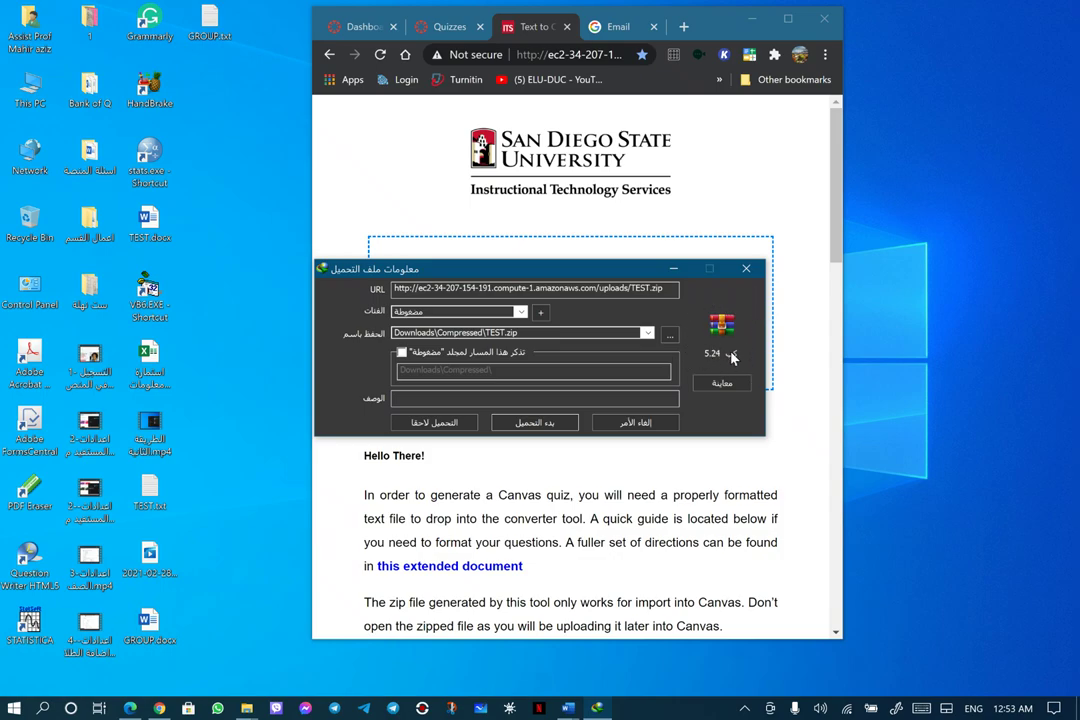
left_click(540, 423)
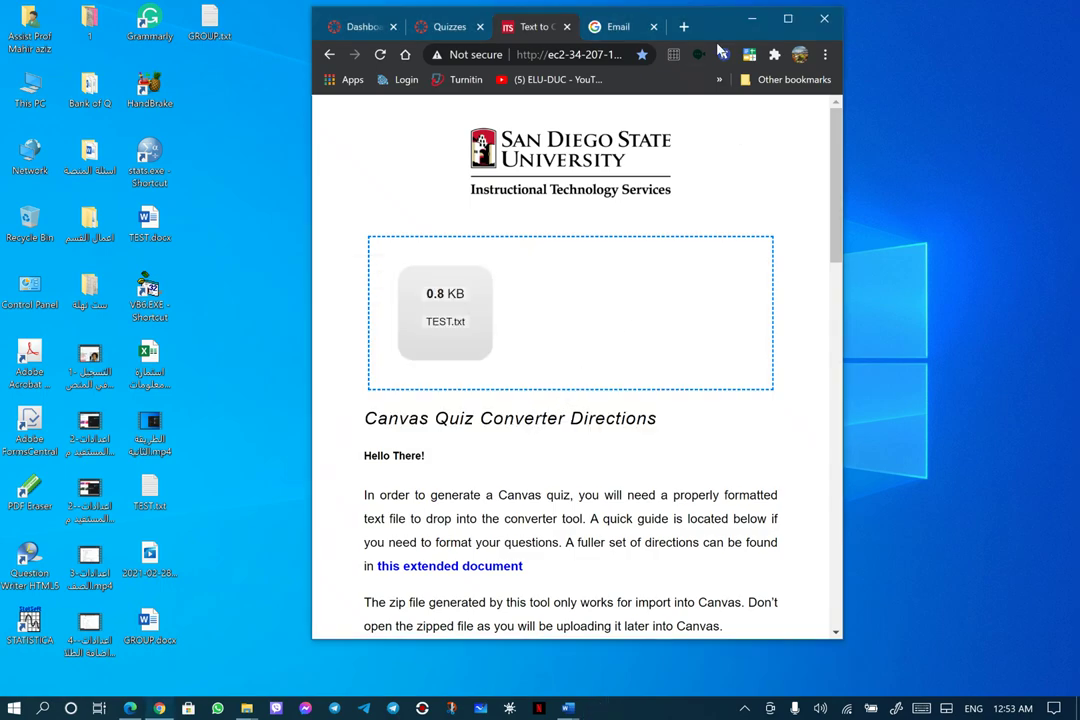
left_click(748, 20)
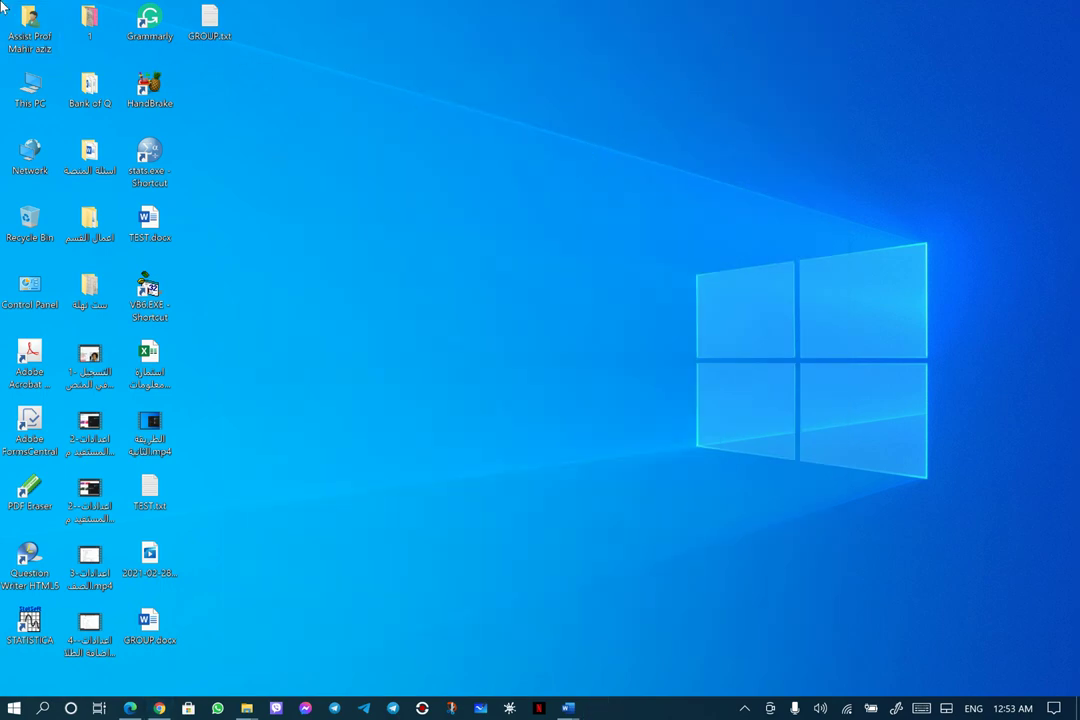
Move TEST.zip from the Downloads\Compressed folder onto the desktop
double_click(25, 20)
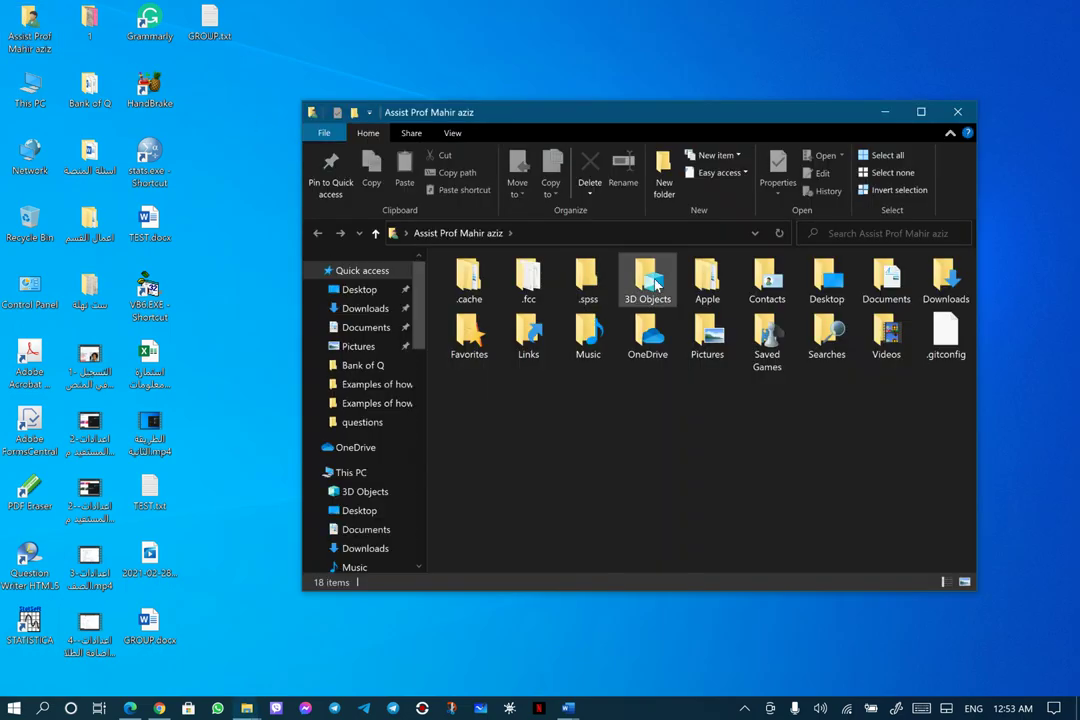
double_click(935, 285)
double_click(505, 330)
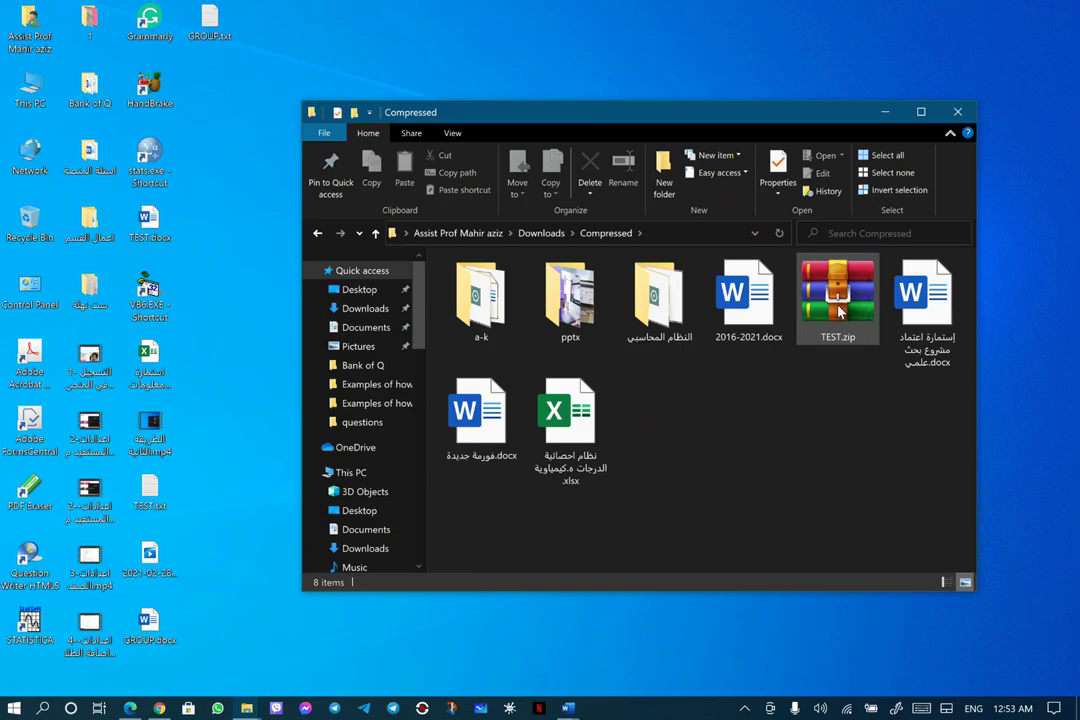
left_click_drag(838, 312, 212, 100)
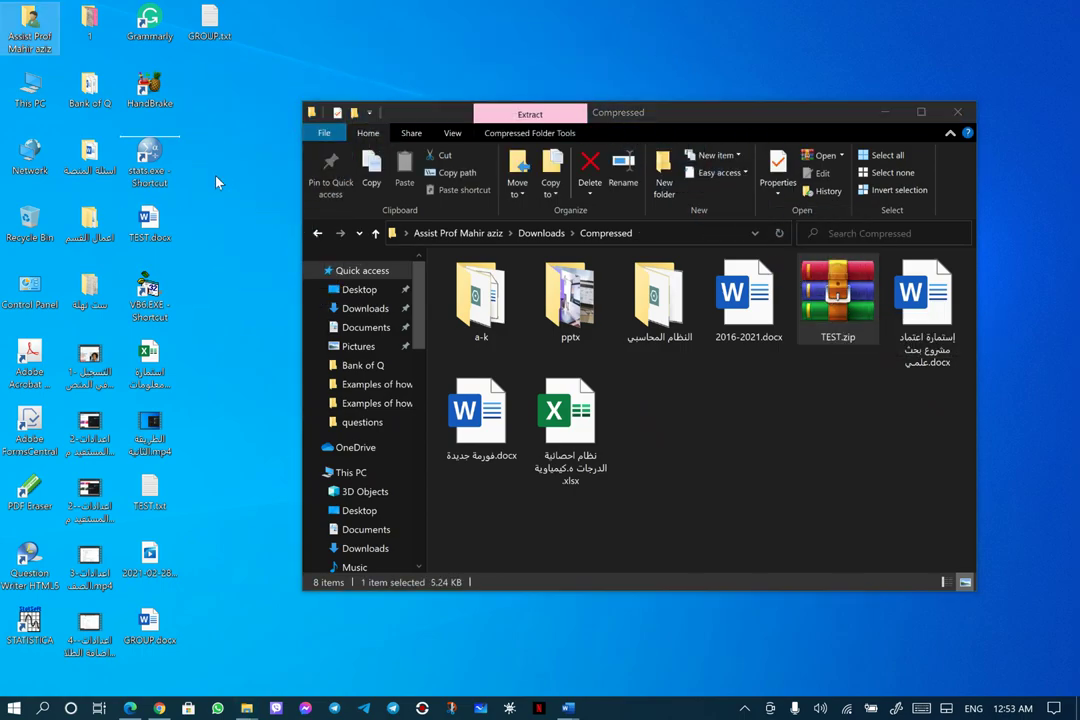
Close Explorer, place TEST.txt and TEST.zip together at the desktop's top, and select both
left_click(958, 113)
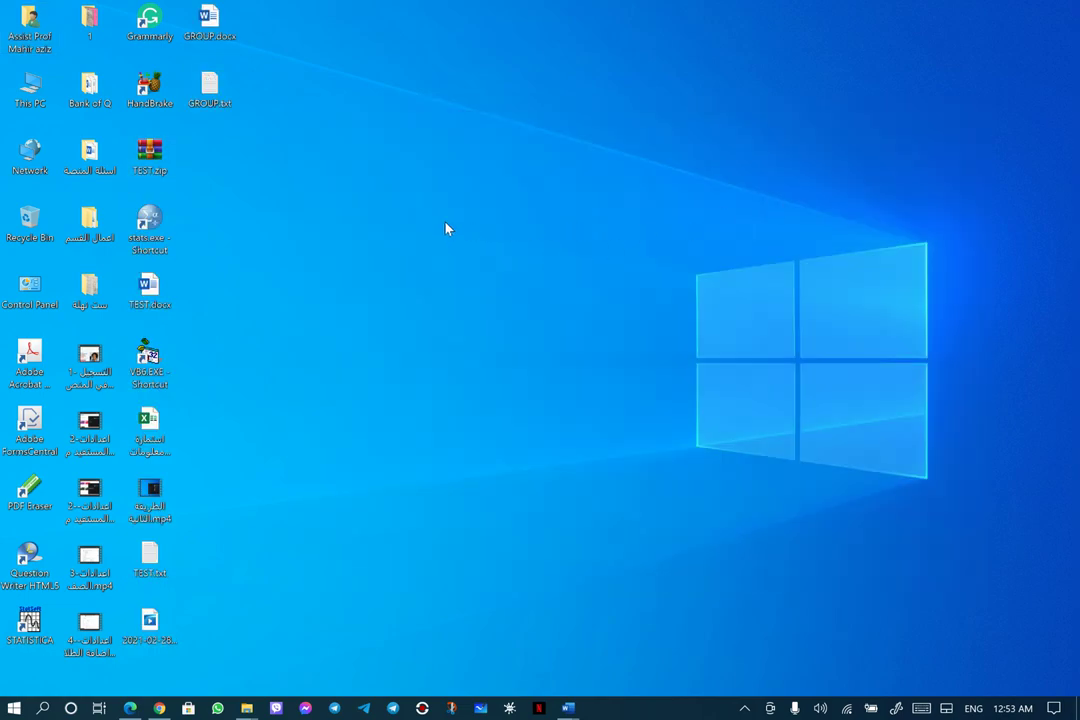
left_click_drag(150, 557, 200, 158)
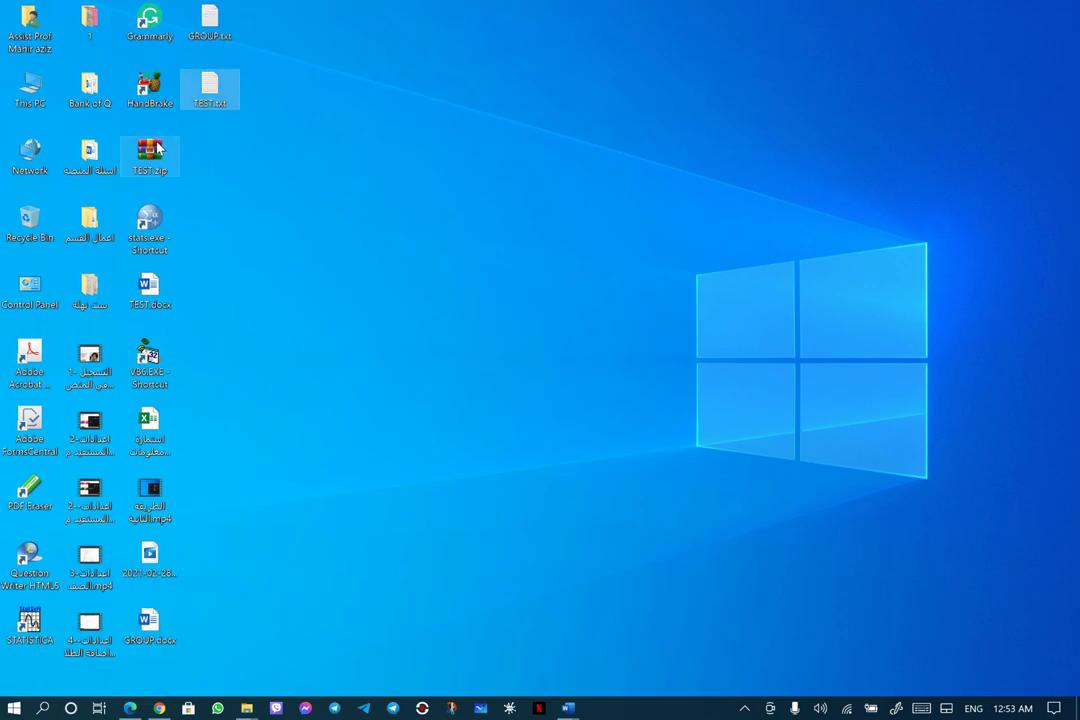
left_click(153, 151)
left_click_drag(153, 151, 218, 129)
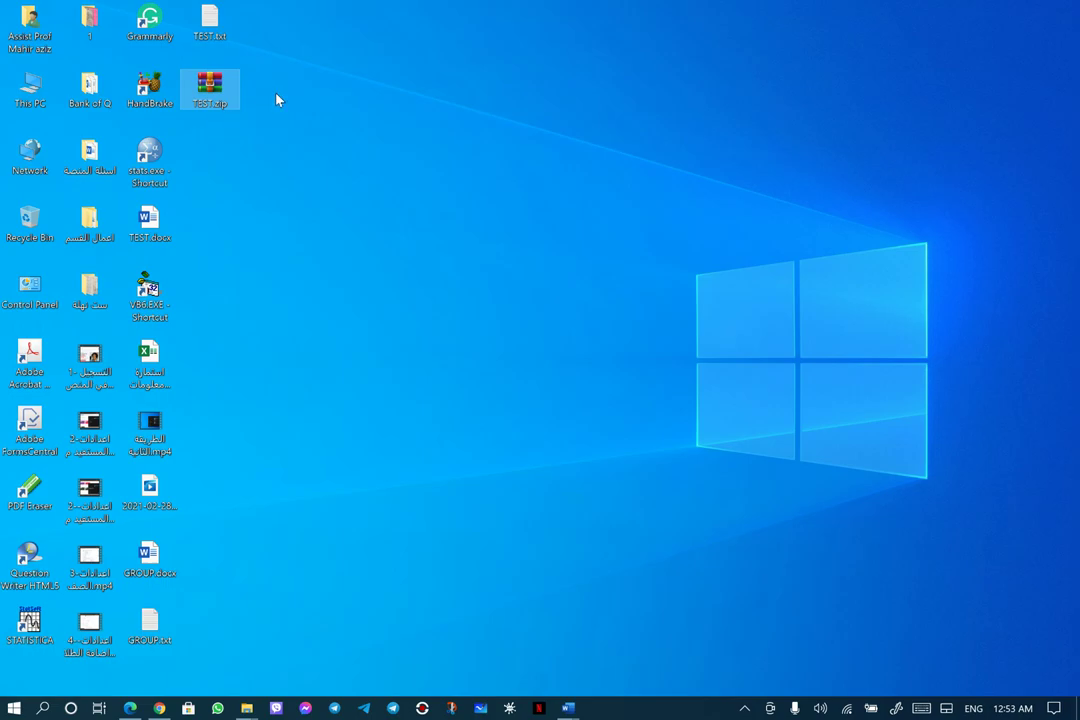
left_click(216, 152)
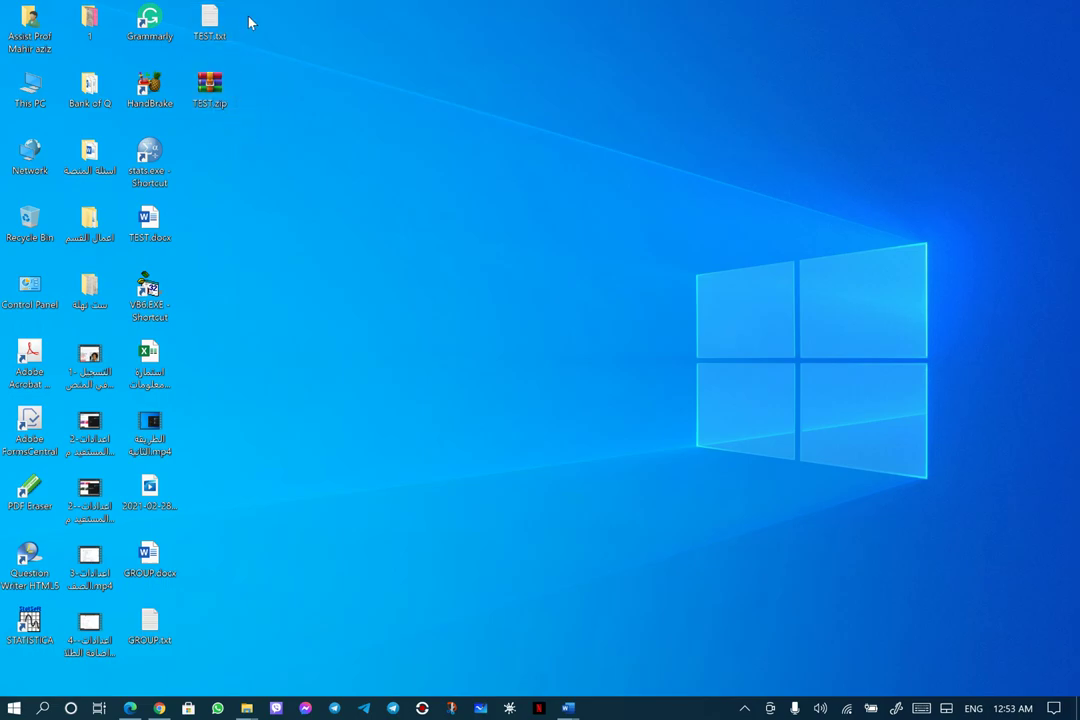
left_click(205, 20)
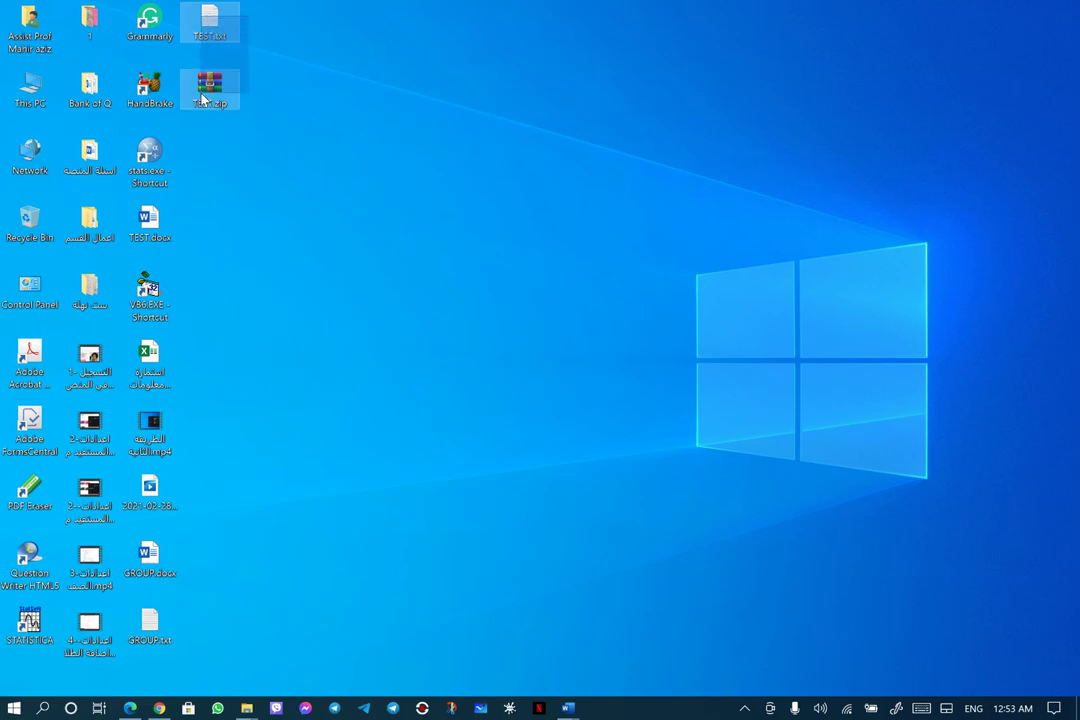
left_click(203, 100, "ctrl")
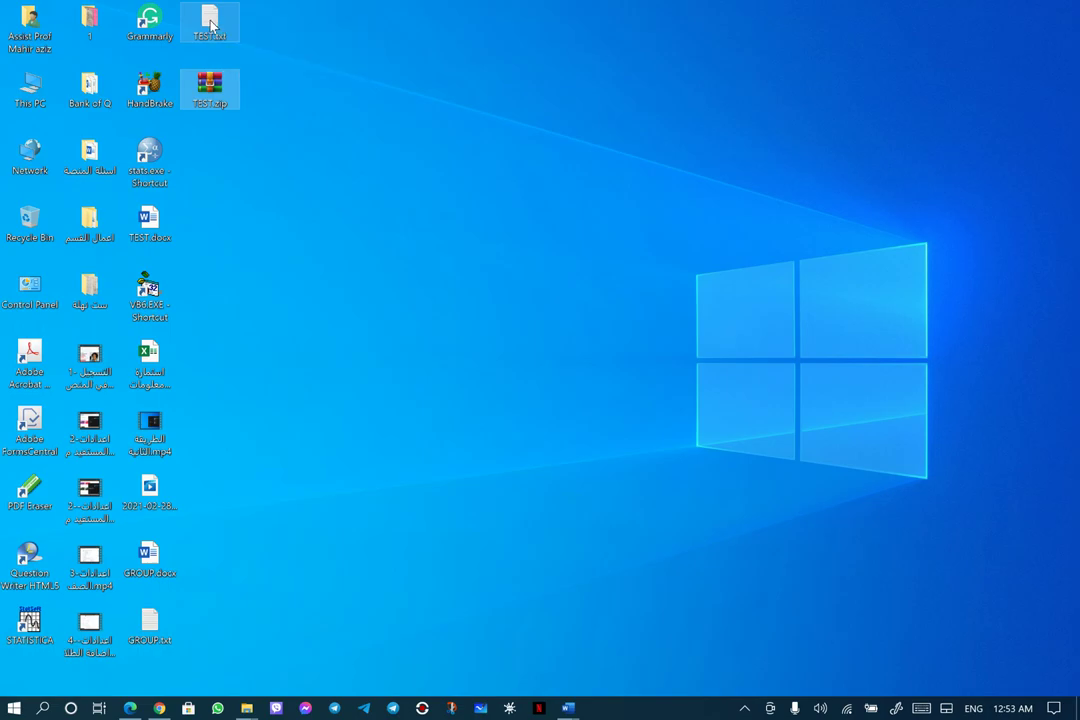
Start adding TEST.txt to a ZIP archive named TEST.zip
right_click(211, 25)
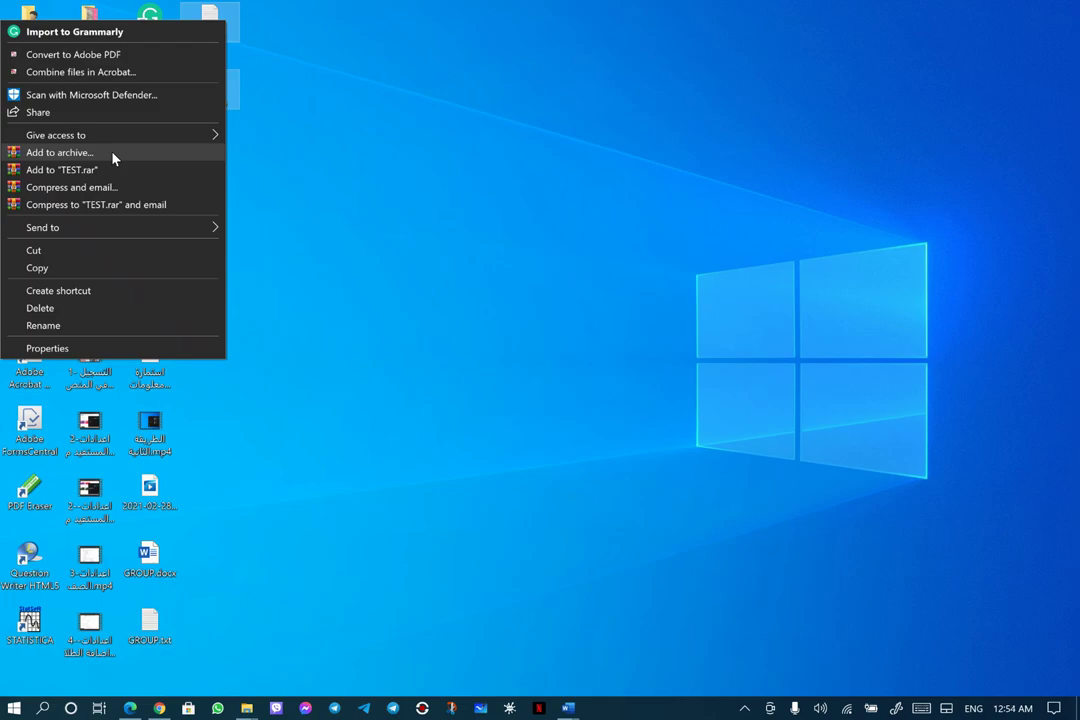
left_click(60, 152)
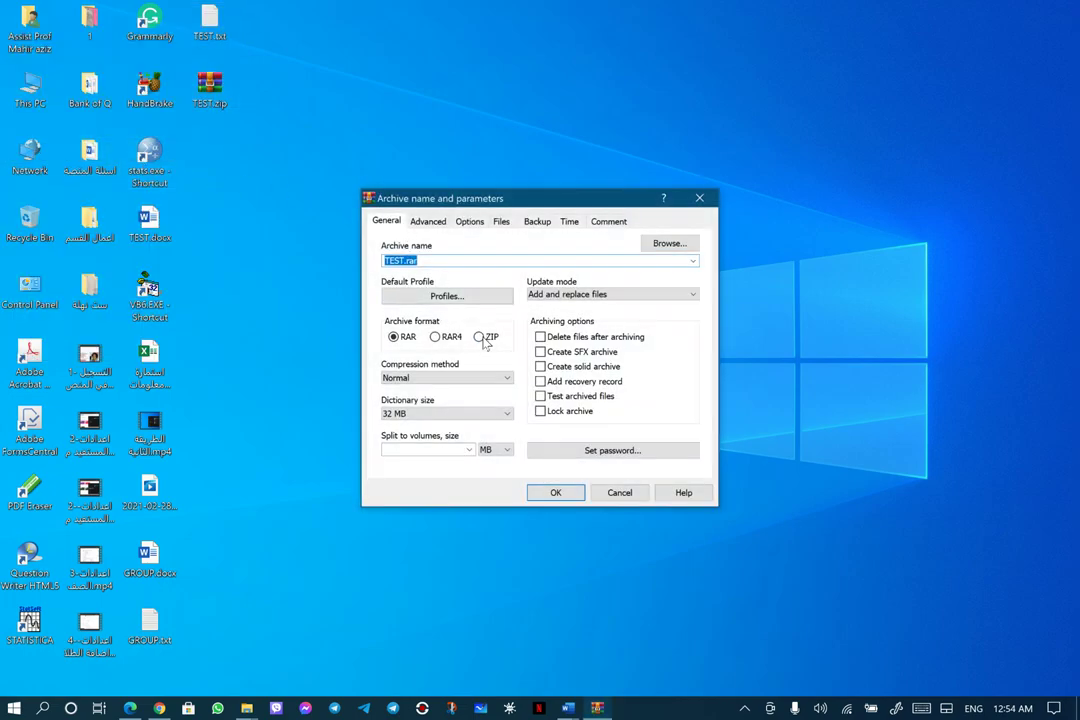
left_click(482, 339)
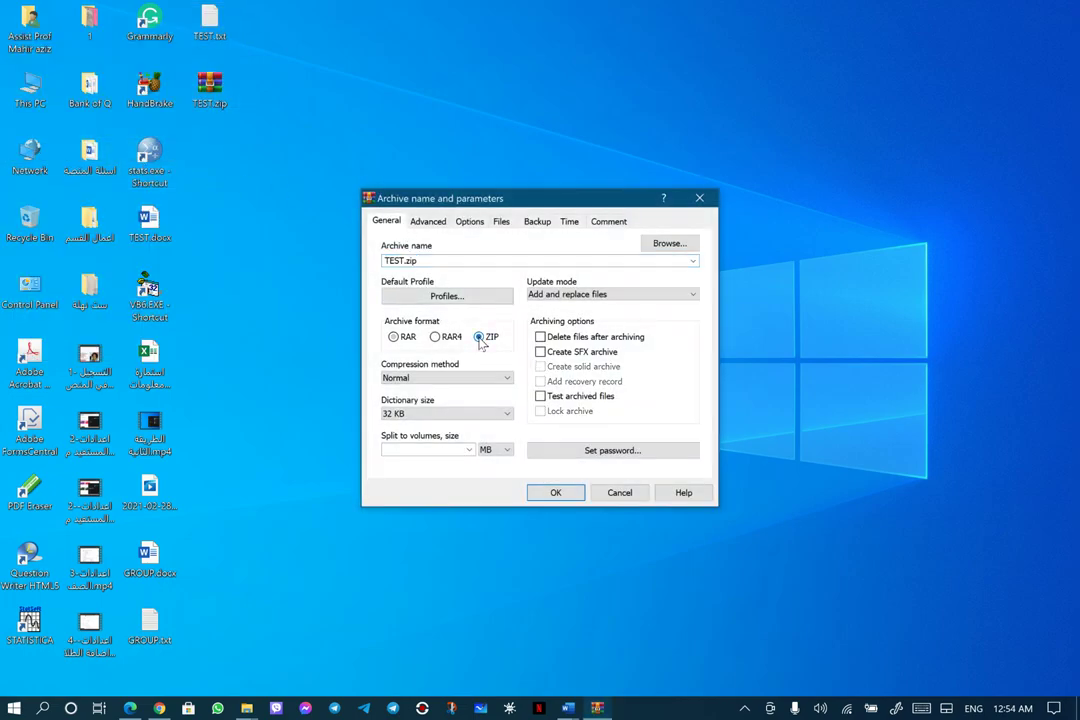
Enter an archive password and confirm it
left_click(610, 454)
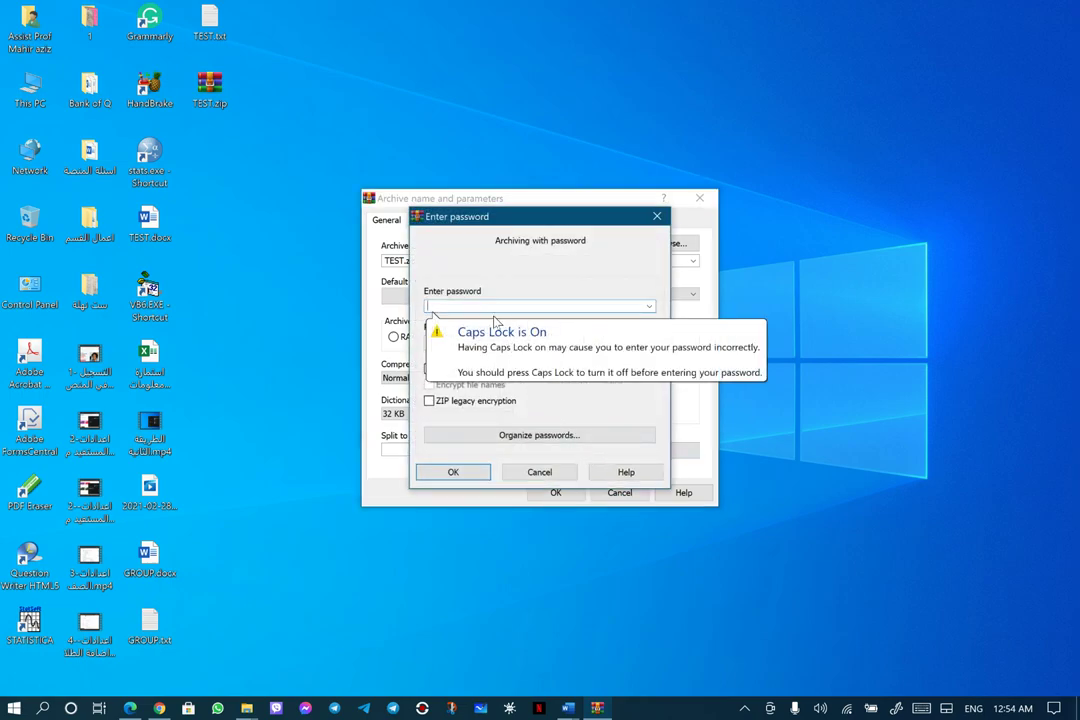
type("1234")
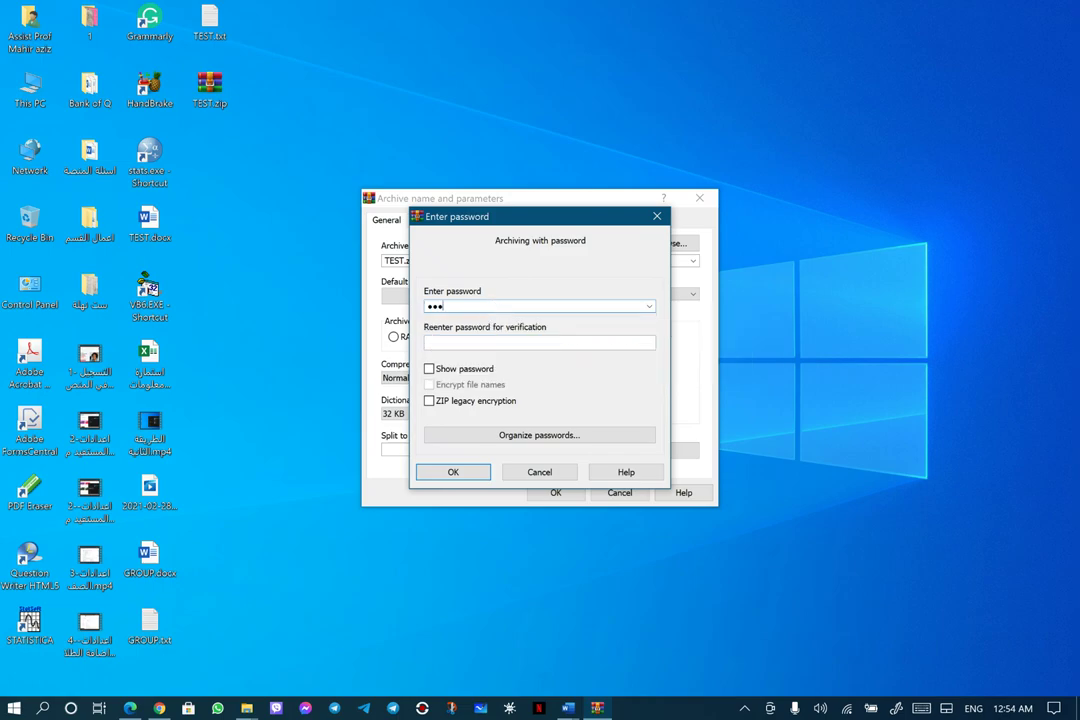
left_click(486, 342)
type("123")
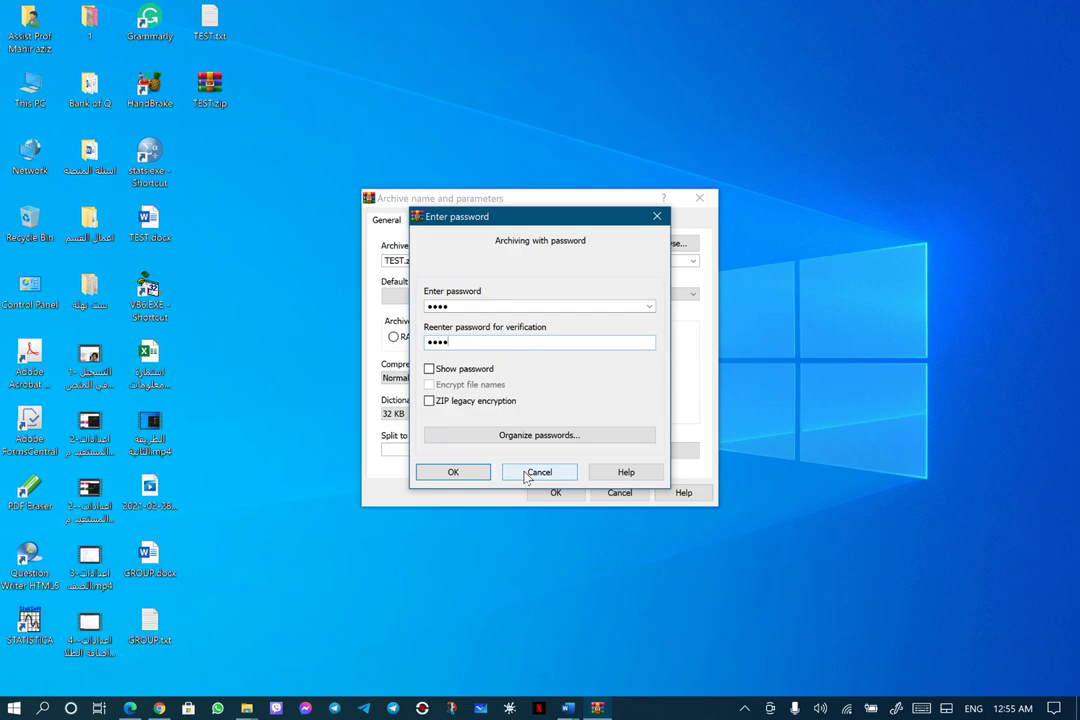
key("Return")
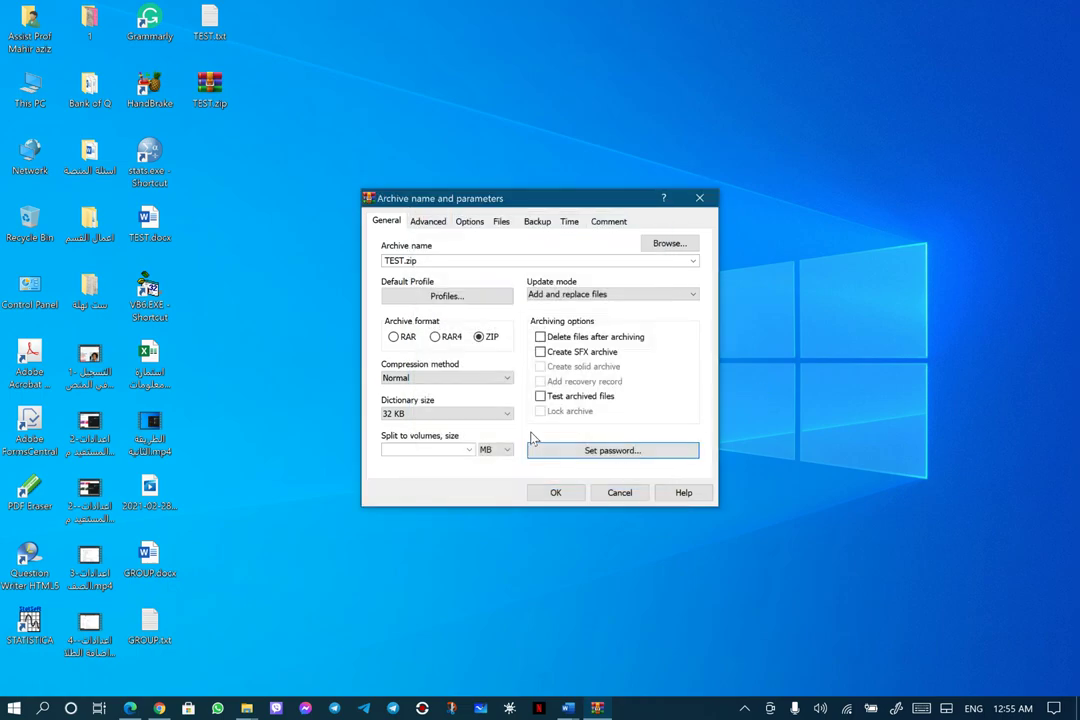
Create the password-protected ZIP, dismiss the error report, and switch back to Chrome
left_click(555, 494)
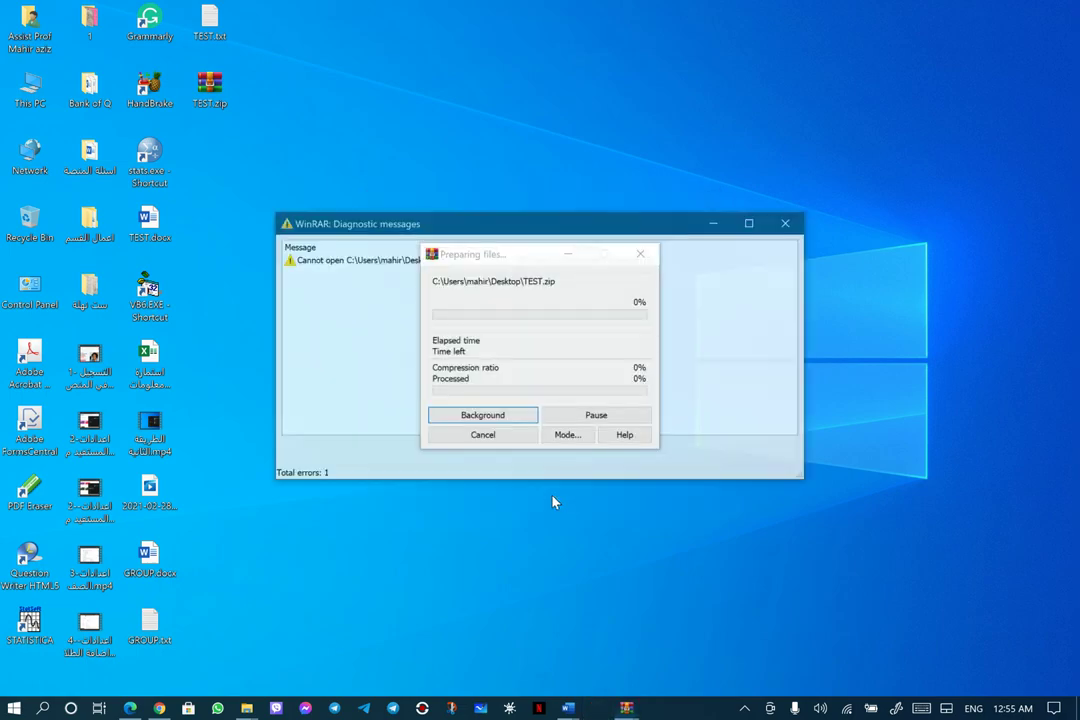
left_click(402, 449)
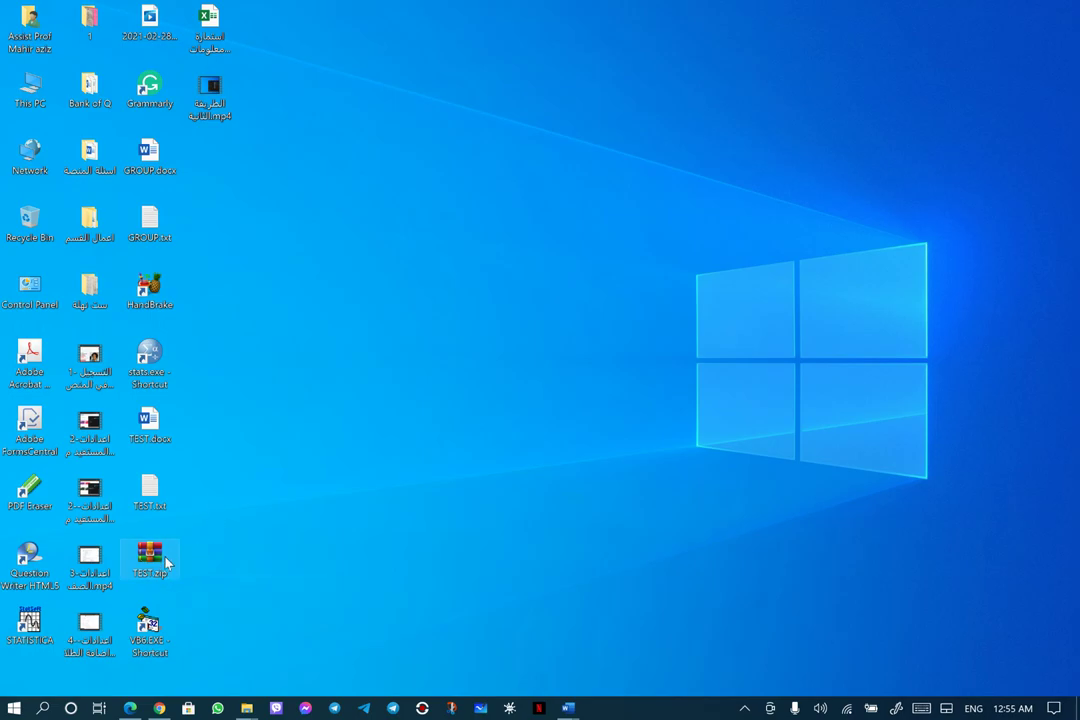
mouse_move(150, 563)
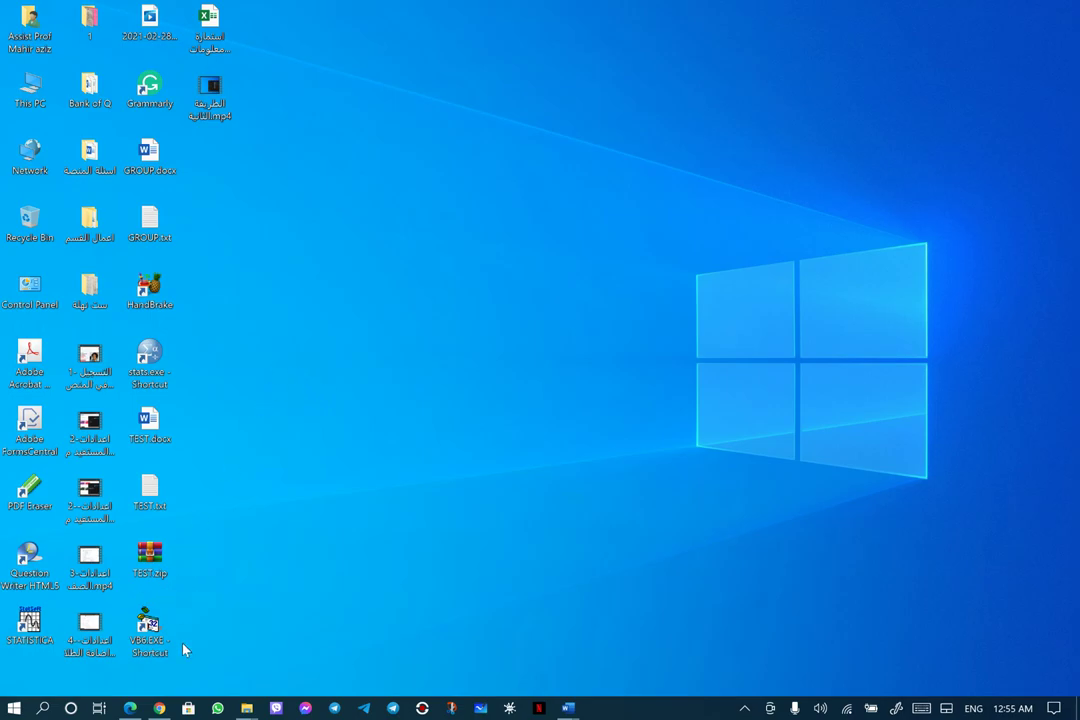
key("alt+Tab")
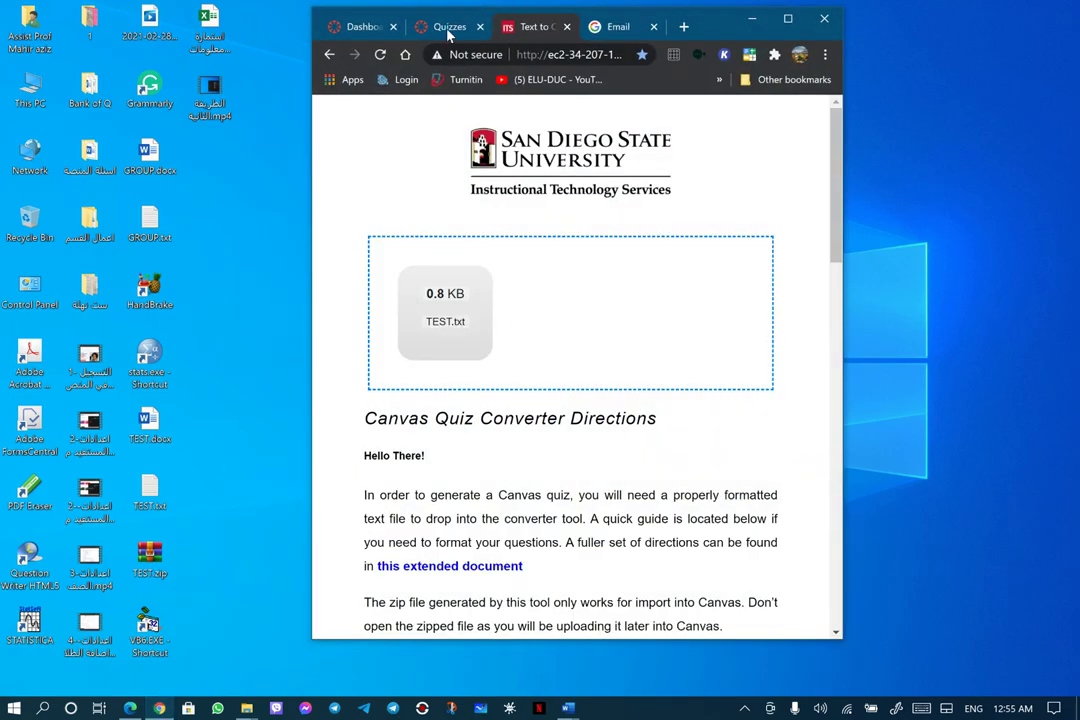
Maximize Chrome and go to the Statistics course's Settings > Import Course Content
left_click(415, 30)
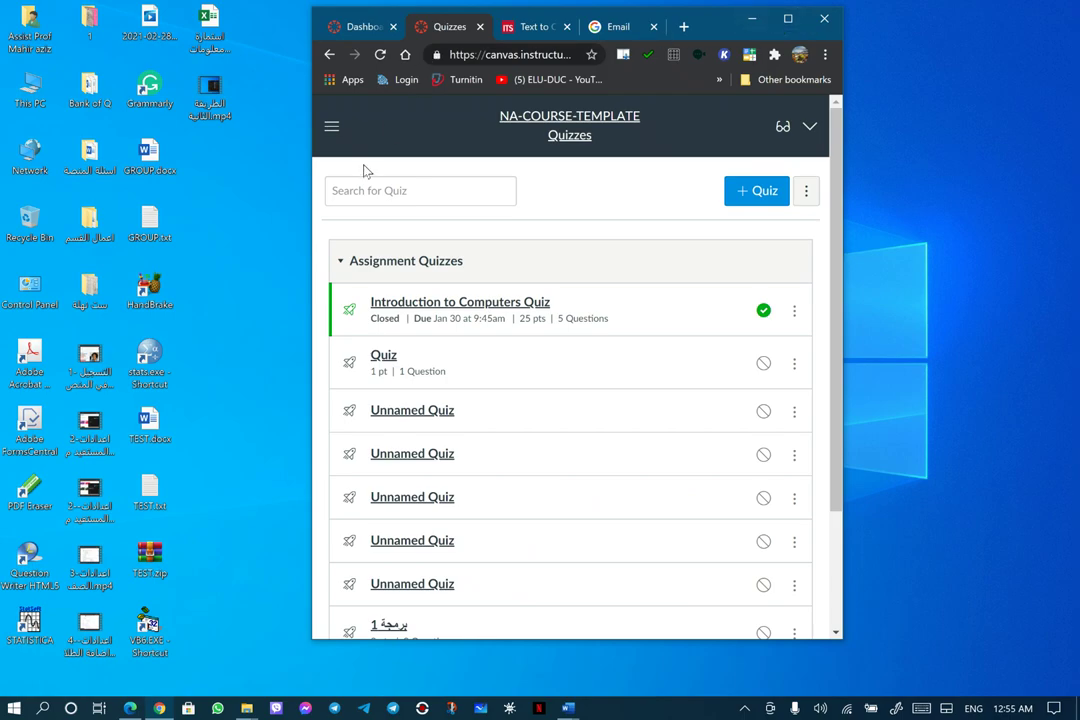
left_click(788, 20)
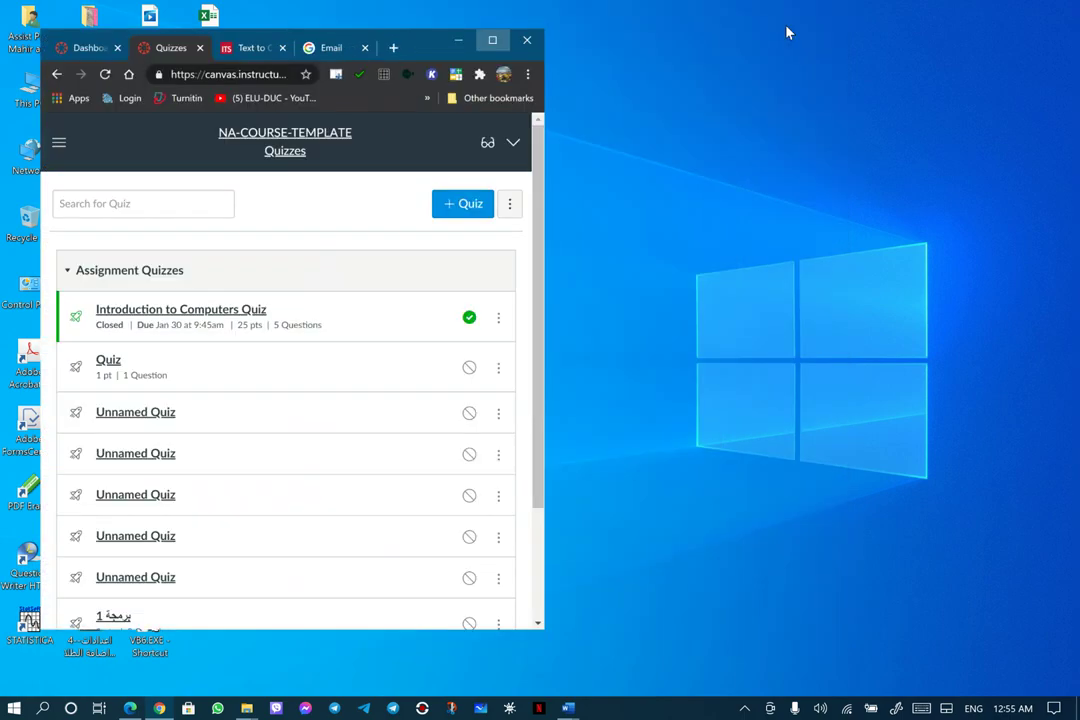
left_click(43, 232)
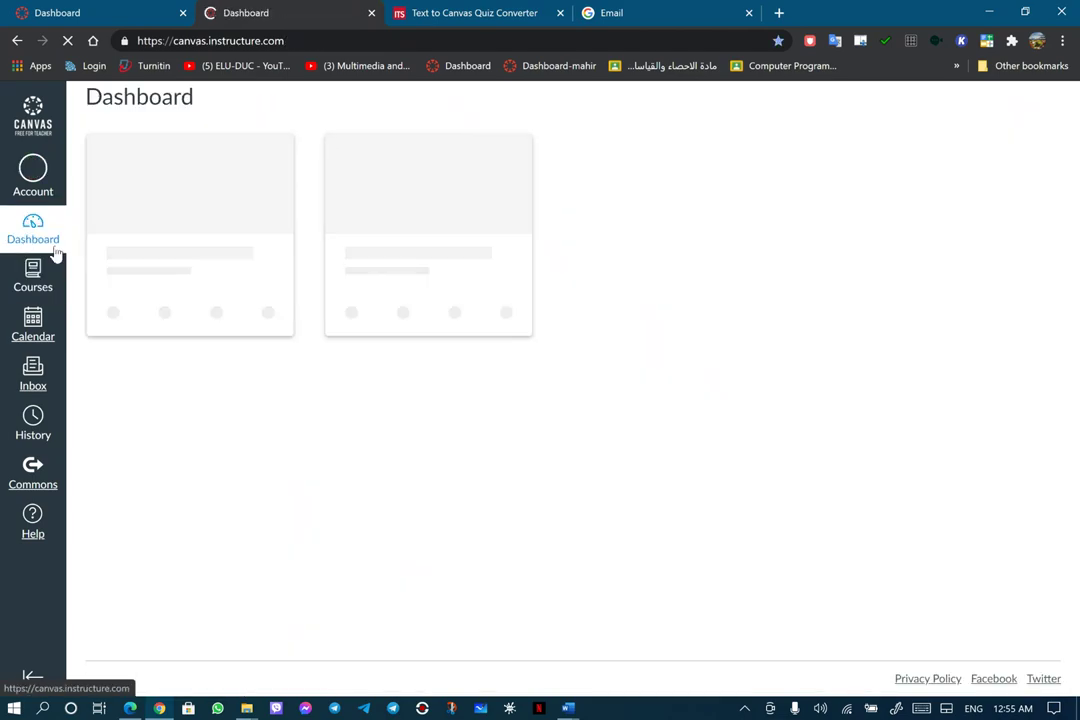
left_click(205, 358)
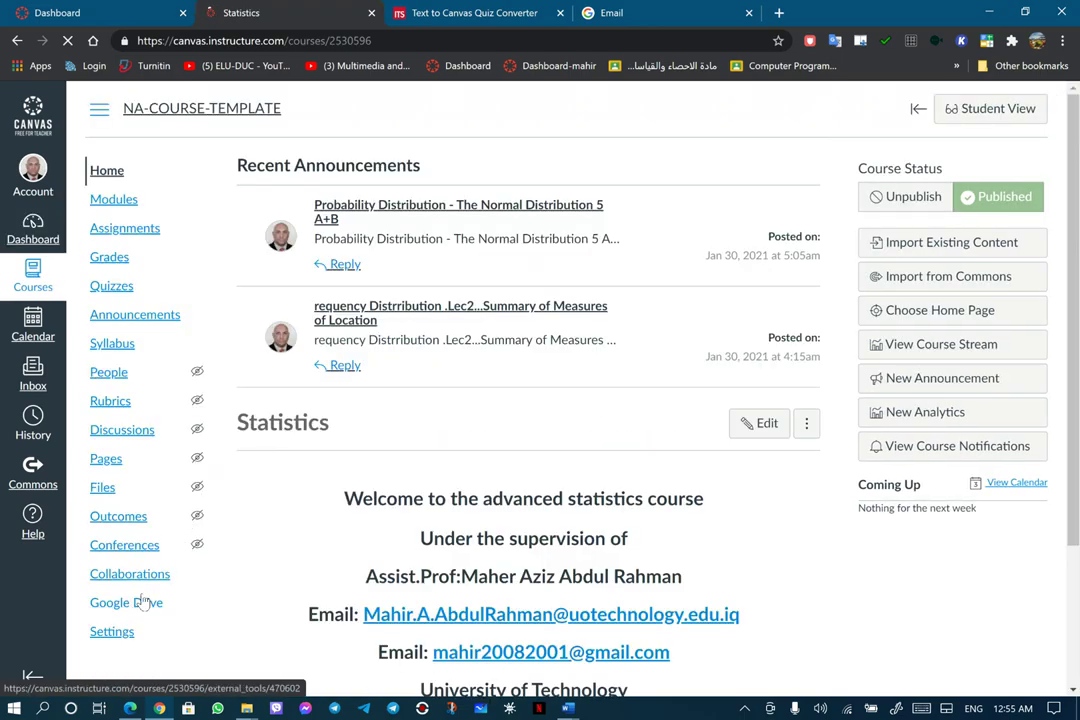
left_click(112, 634)
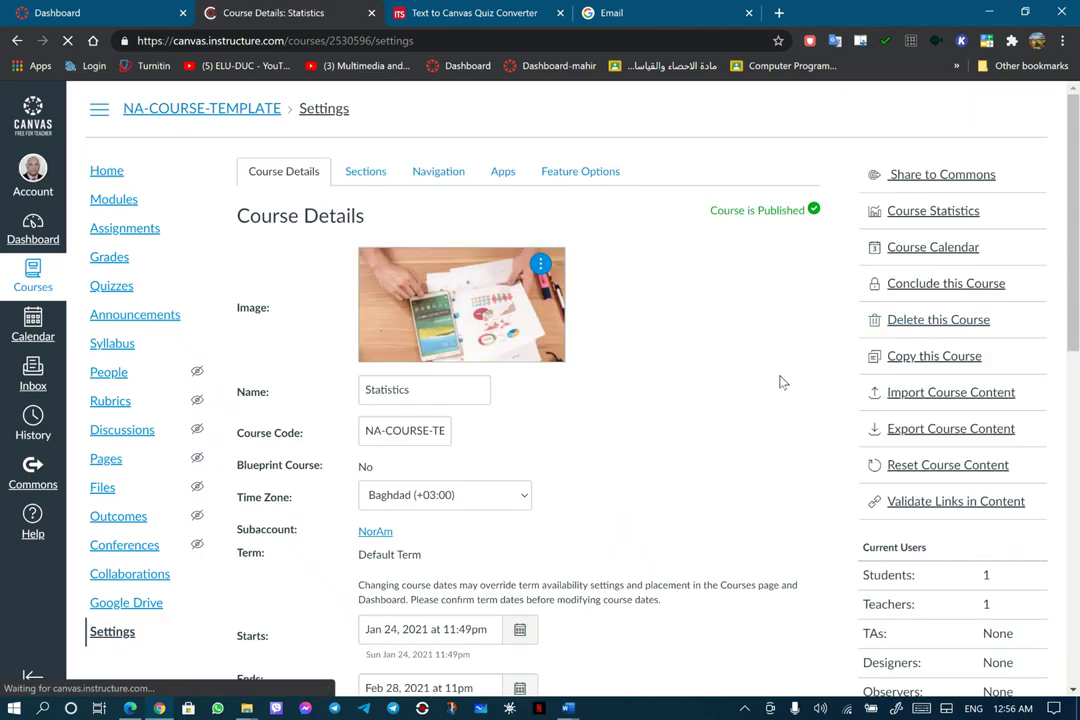
left_click(948, 397)
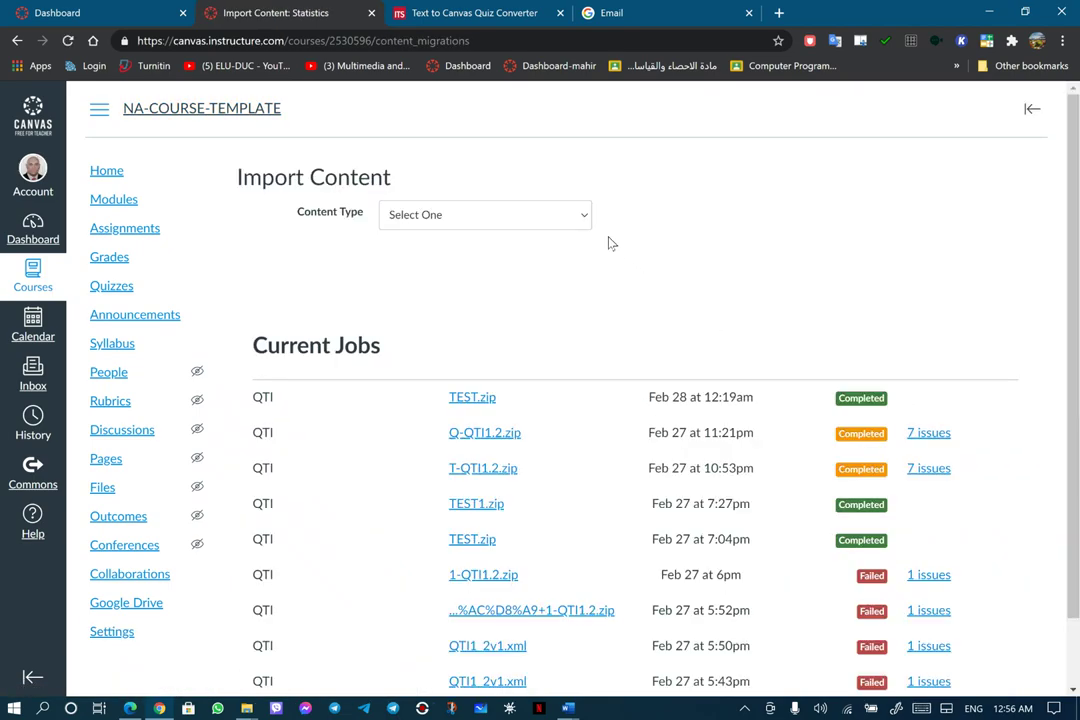
Import TEST1.zip from the اسئلة المنصة subfolder as a QTI .zip file
left_click(585, 217)
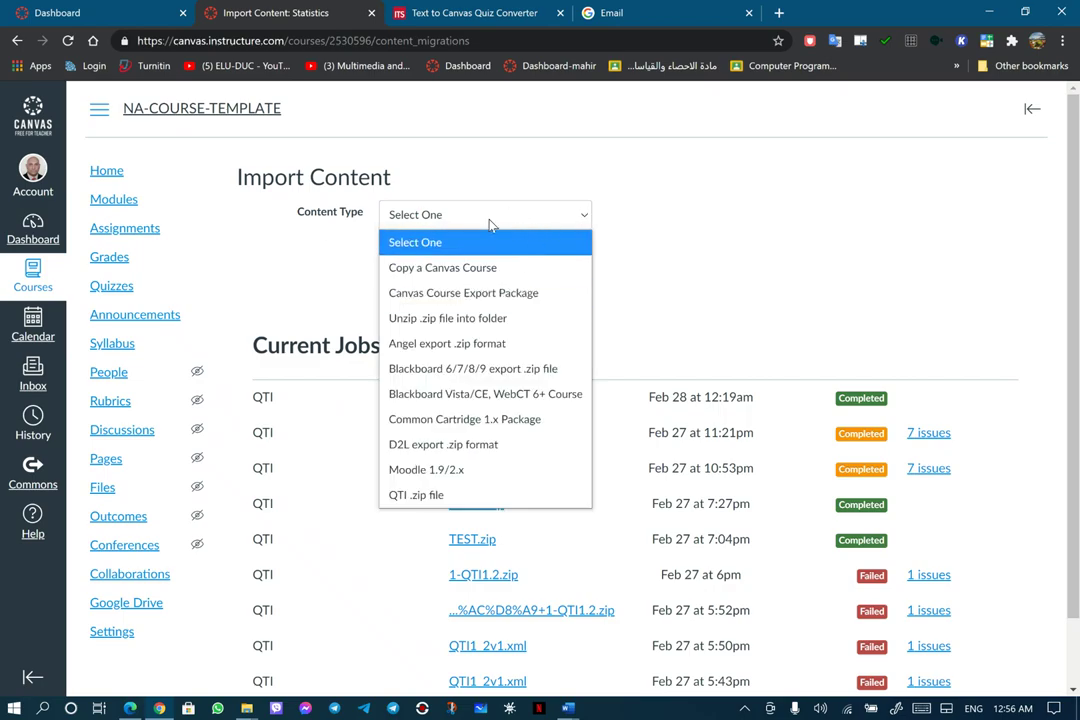
left_click(432, 494)
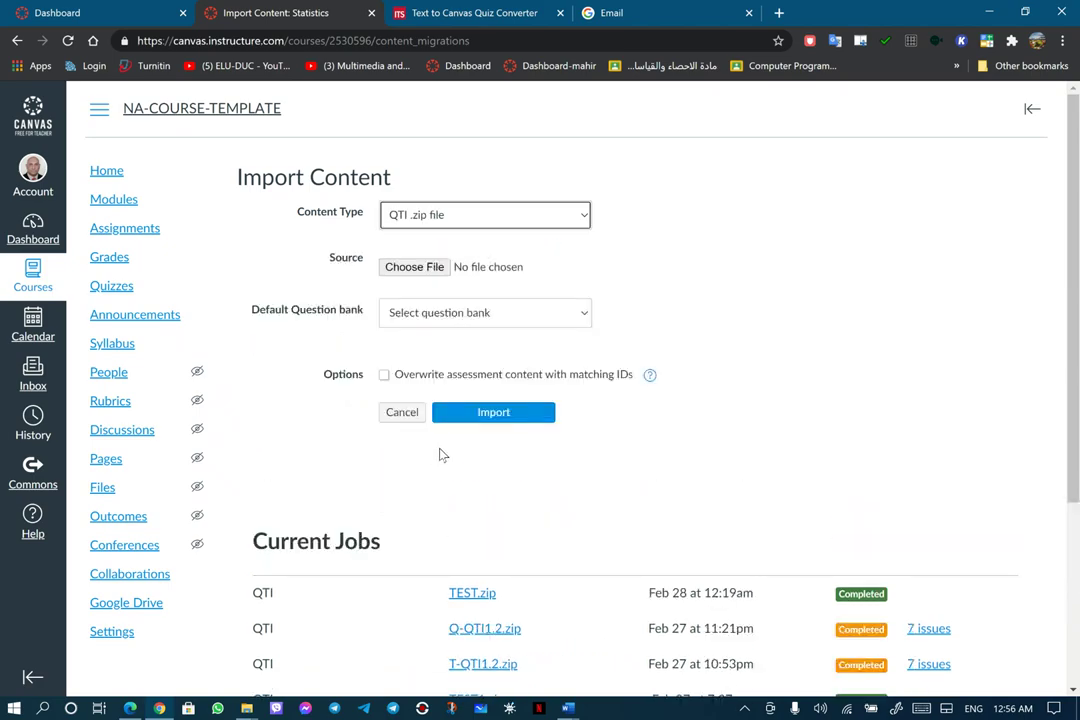
left_click(412, 268)
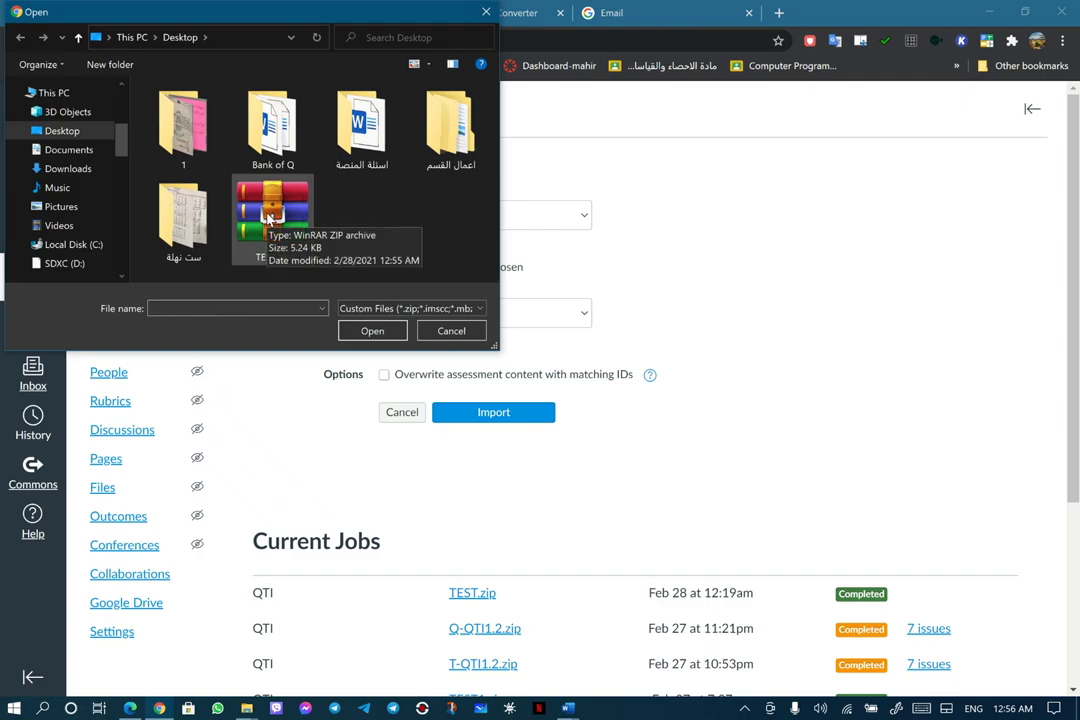
double_click(349, 140)
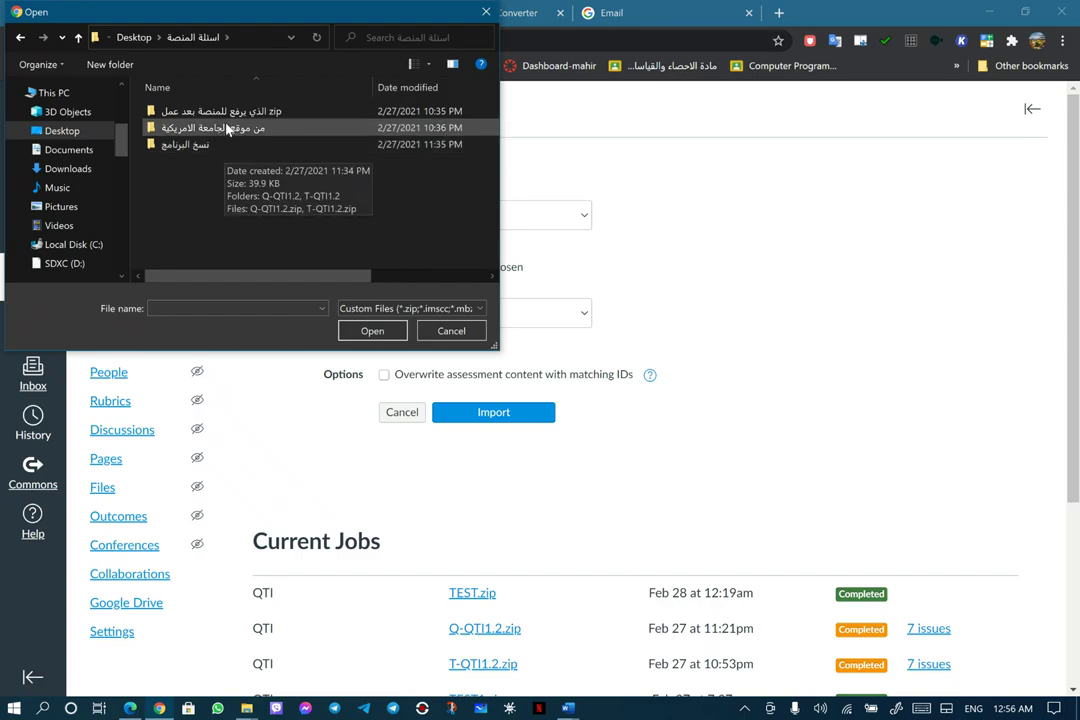
double_click(232, 111)
left_click(230, 115)
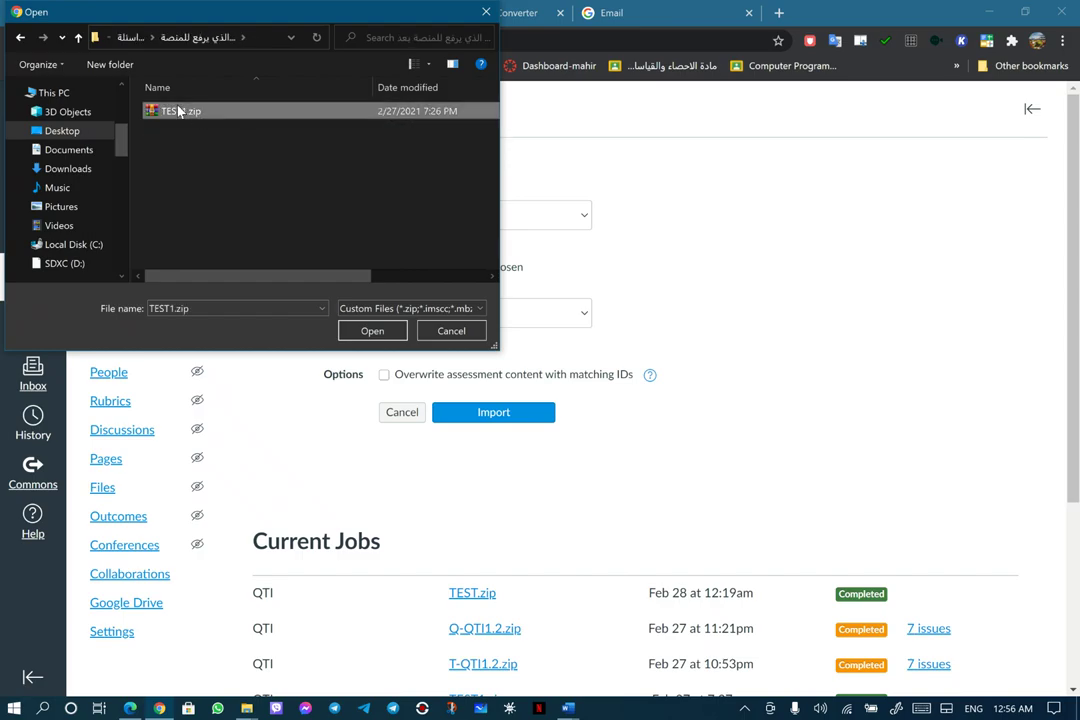
left_click(380, 331)
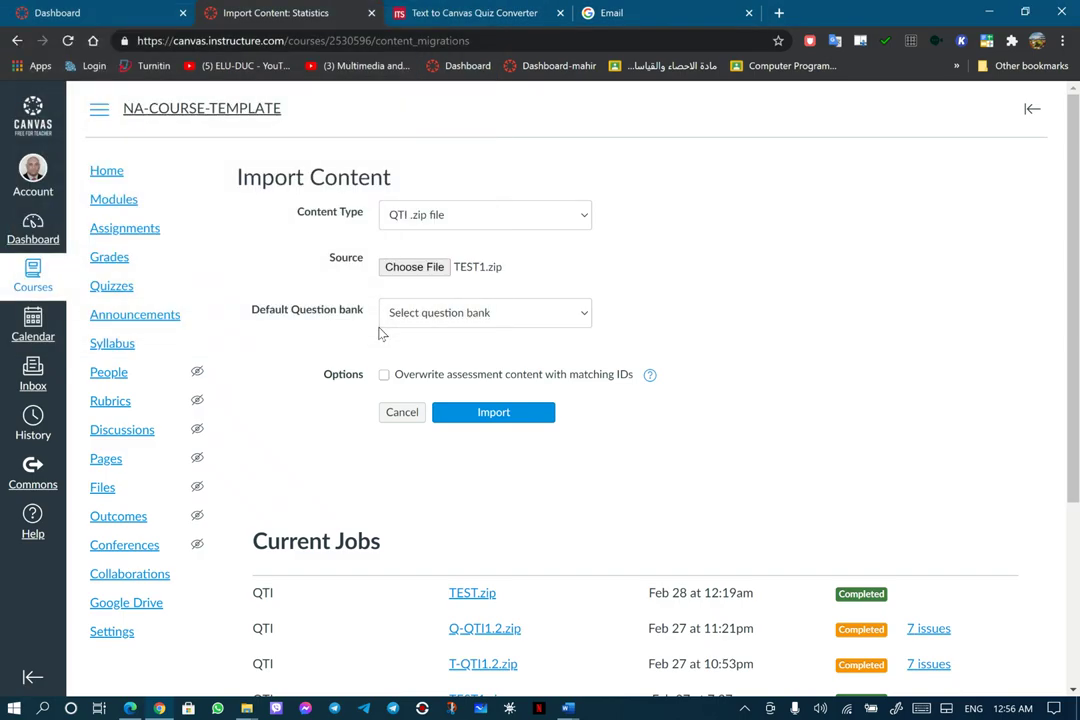
left_click(480, 414)
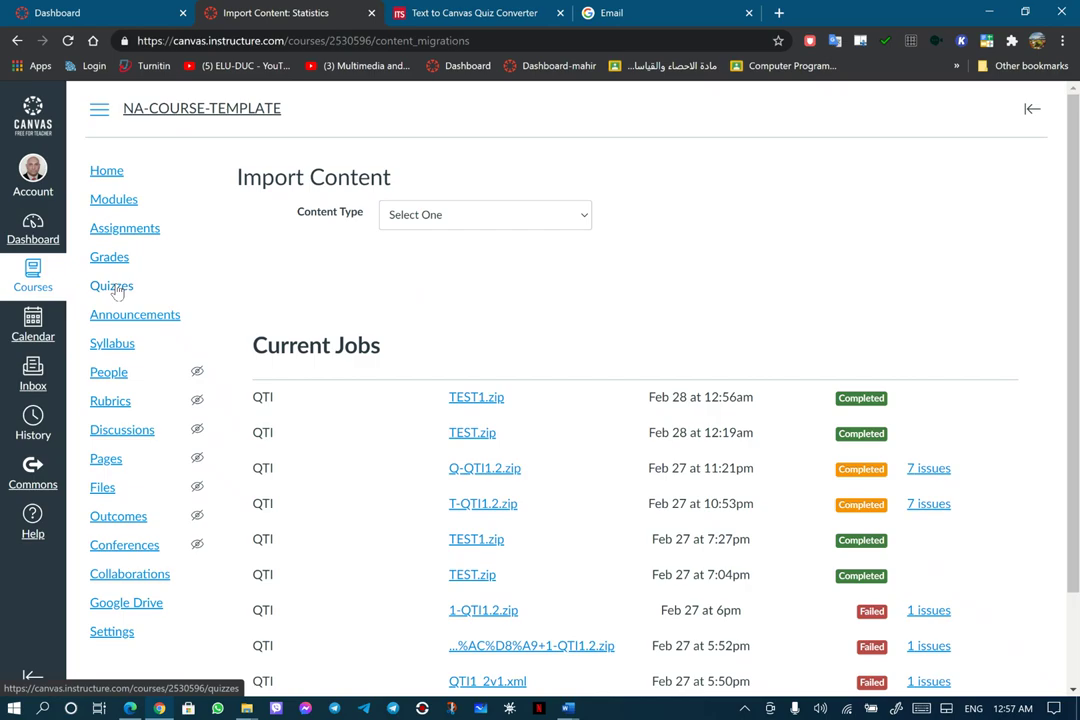
Open the course's Quizzes list and select the imported quiz 'برمجة 1'
left_click(112, 290)
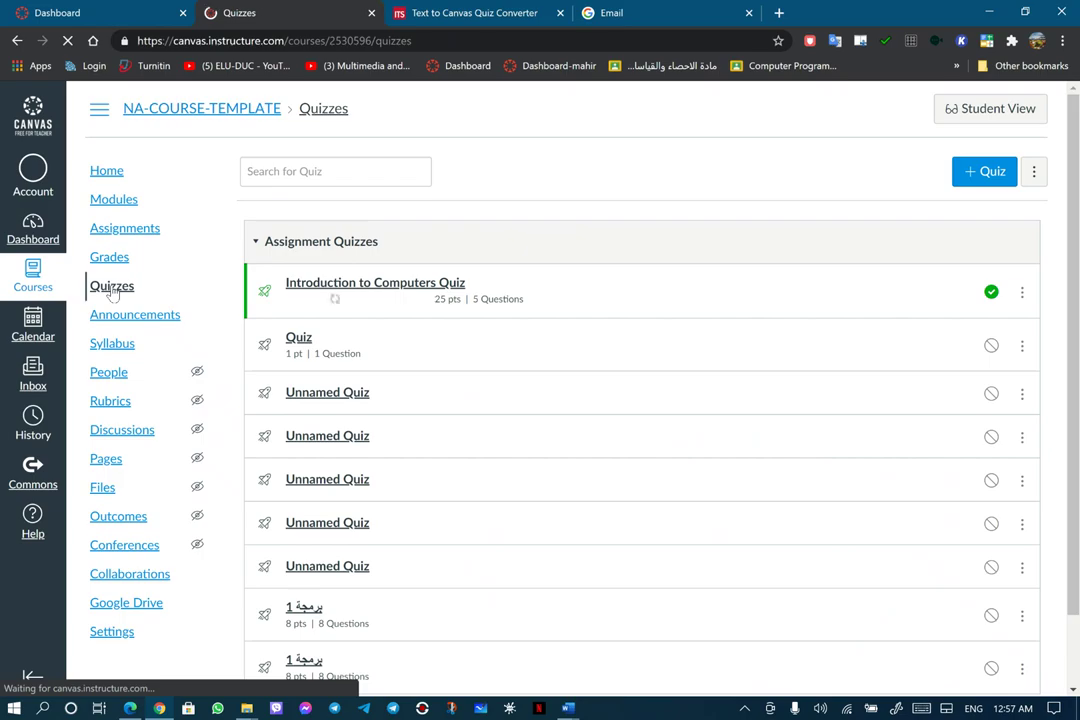
scroll(429, 352, "down", 2)
scroll(428, 352, "up", 2)
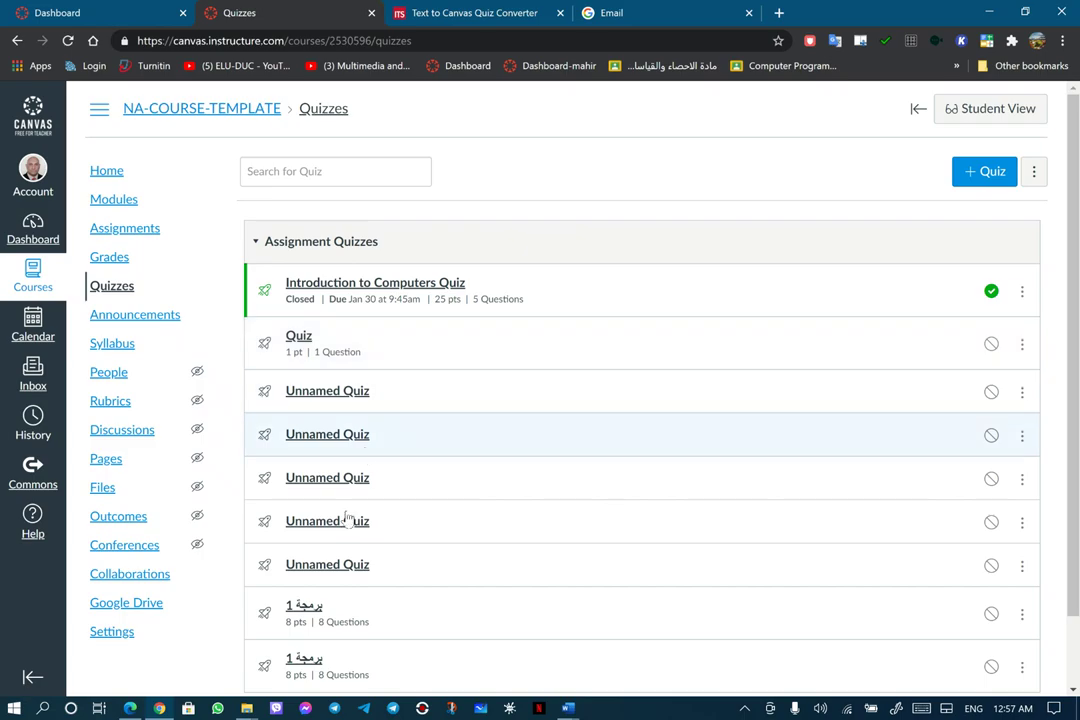
scroll(352, 352, "down", 2)
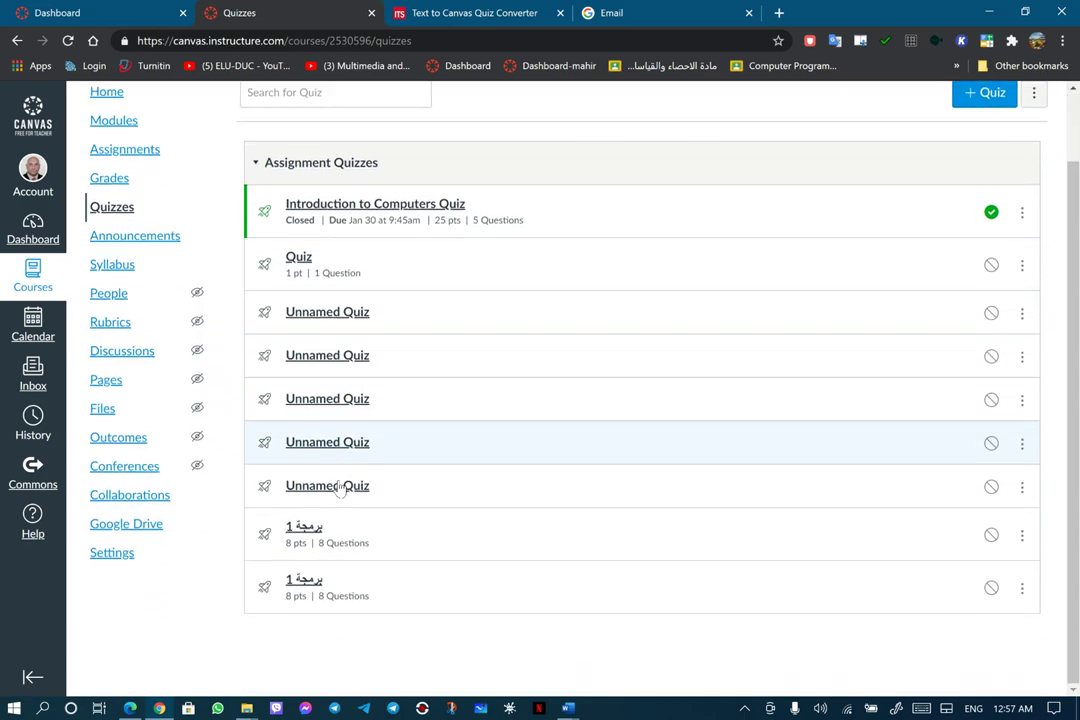
left_click(305, 530)
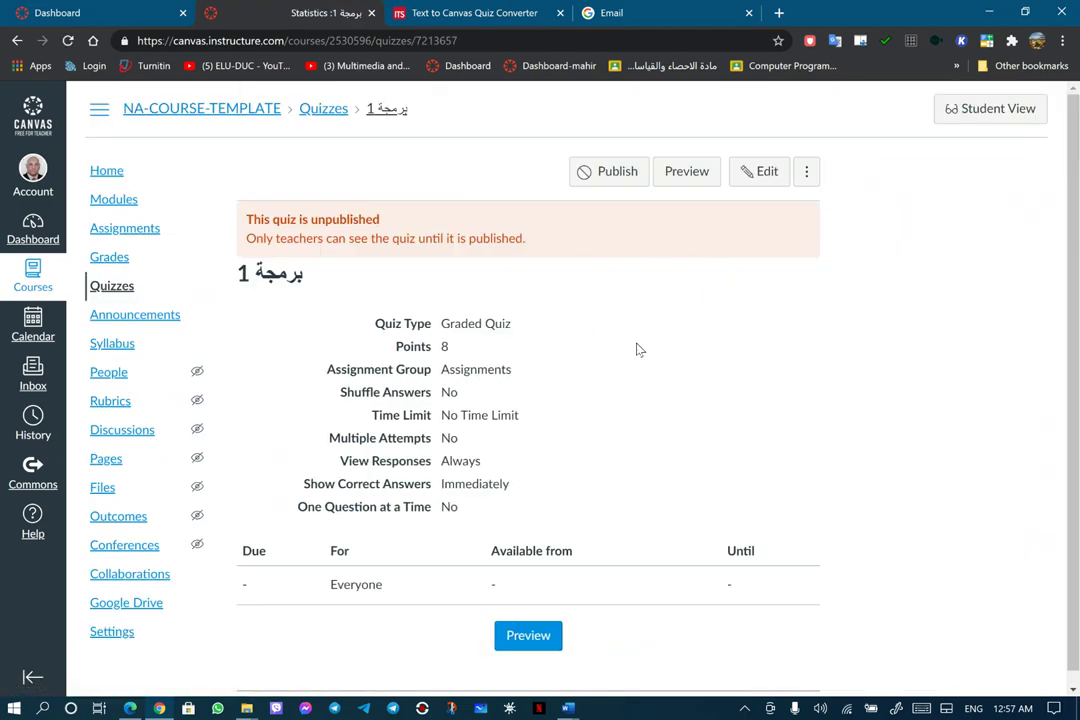
Preview the برمجة 1 quiz and scroll through its eight imported questions
left_click(528, 637)
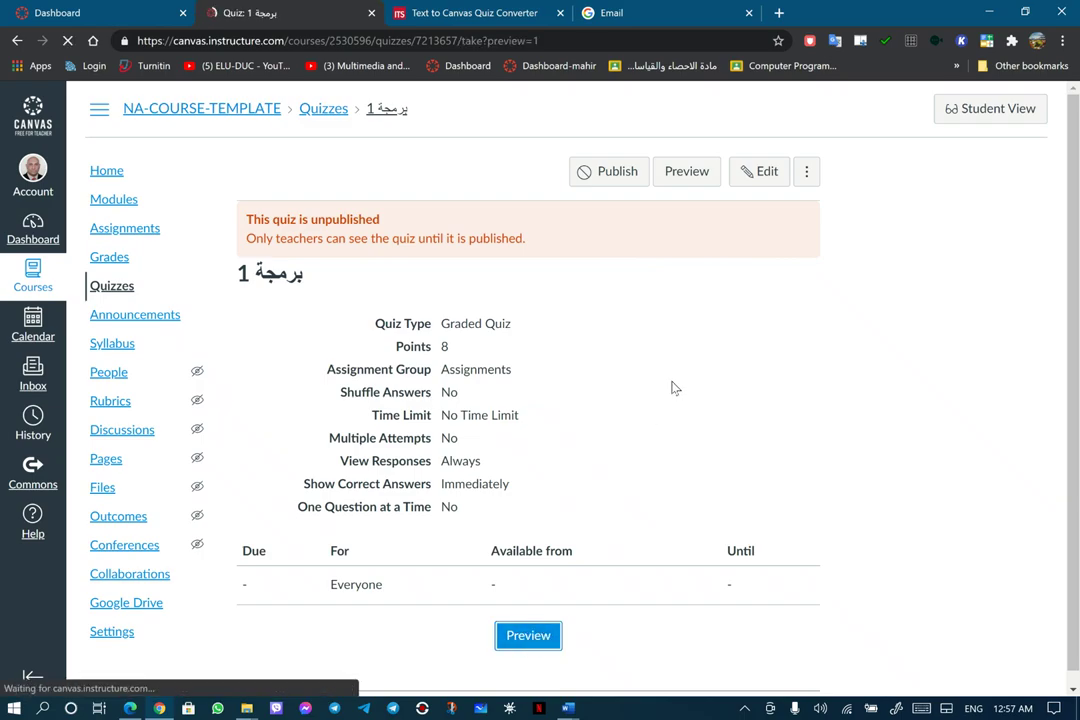
scroll(676, 308, "down", 3)
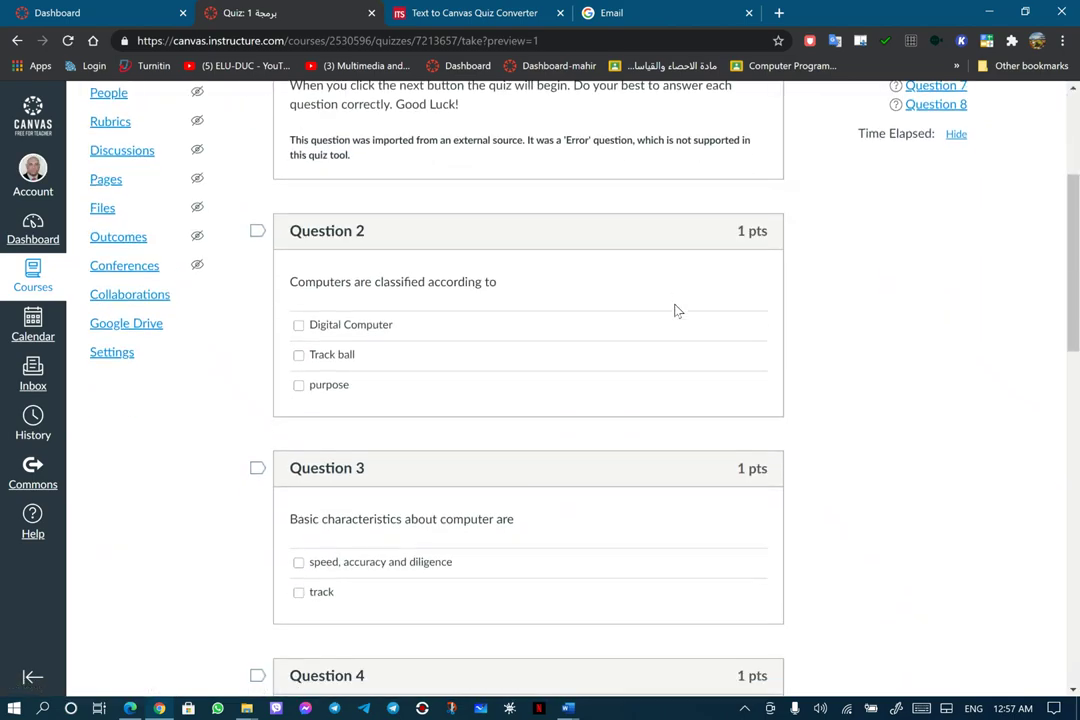
scroll(676, 311, "down", 10)
scroll(676, 311, "up", 15)
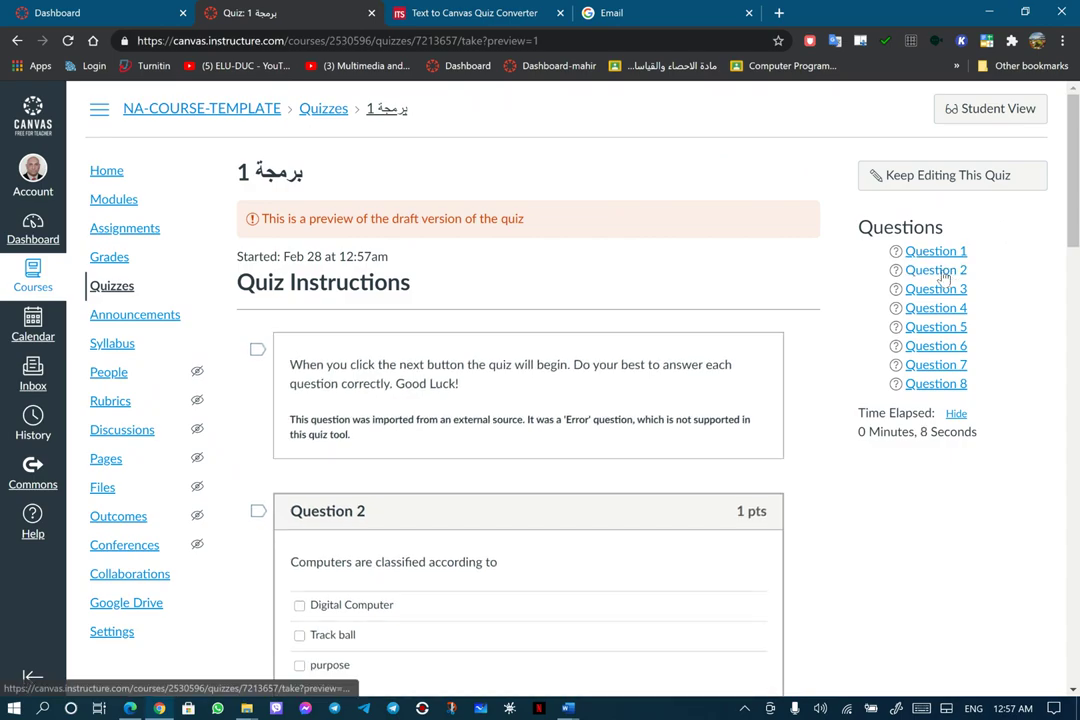
Jump to Question 2 in the preview, then go back to the Canvas Dashboard
left_click(940, 271)
scroll(935, 295, "up", 4)
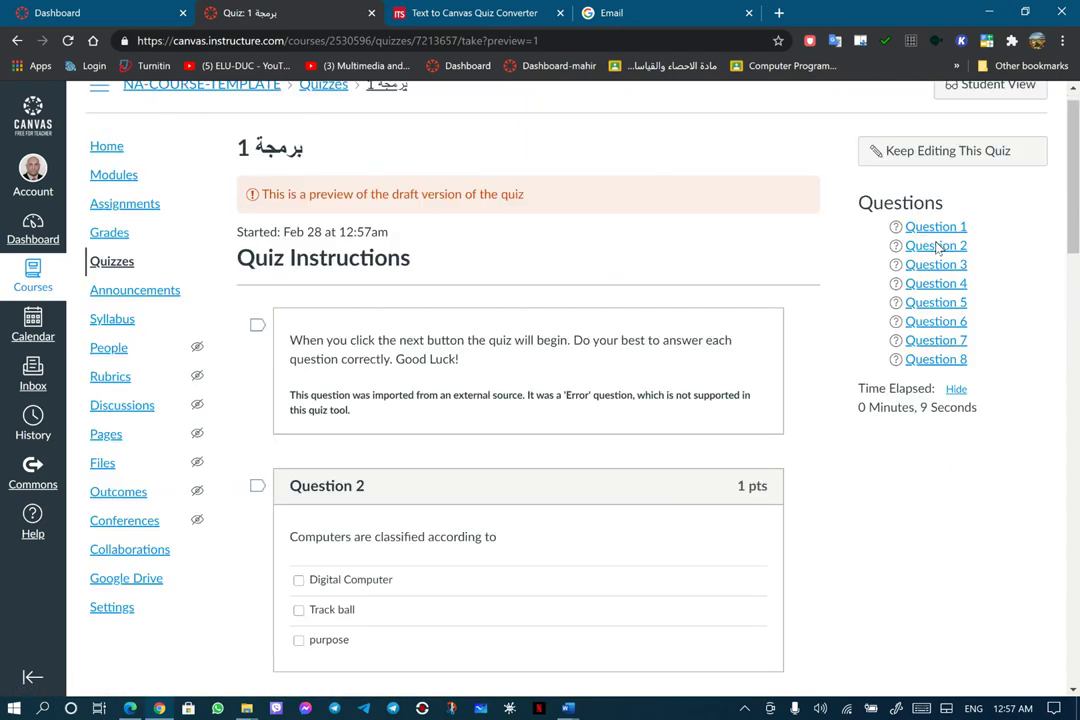
scroll(936, 250, "up", 1)
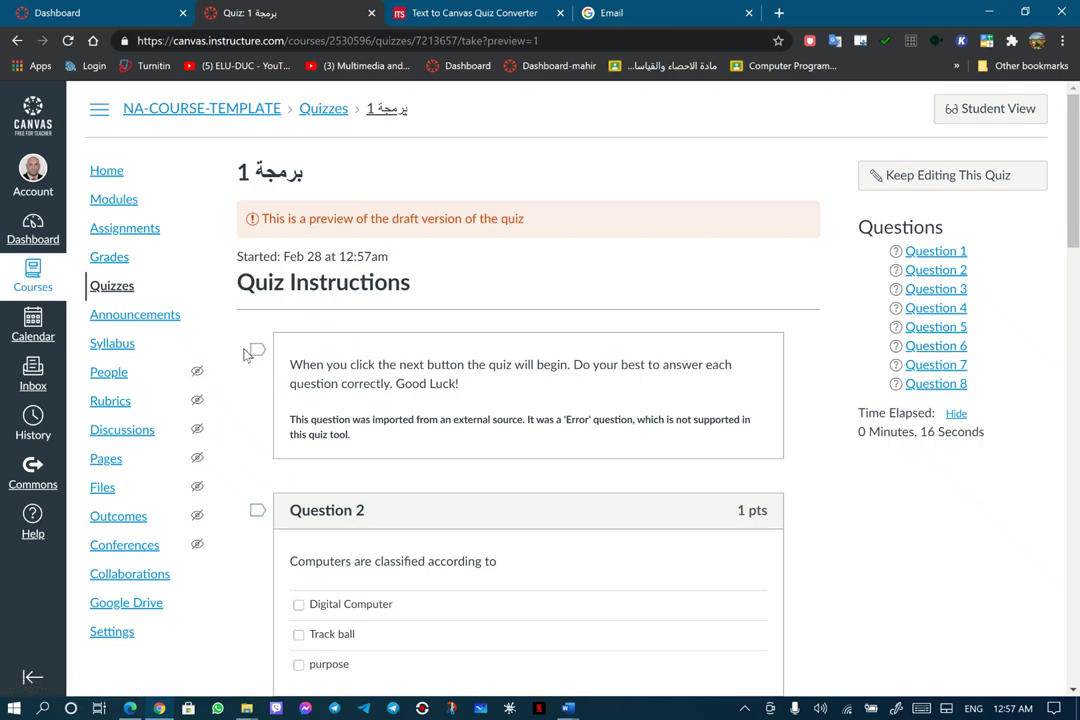
left_click(33, 228)
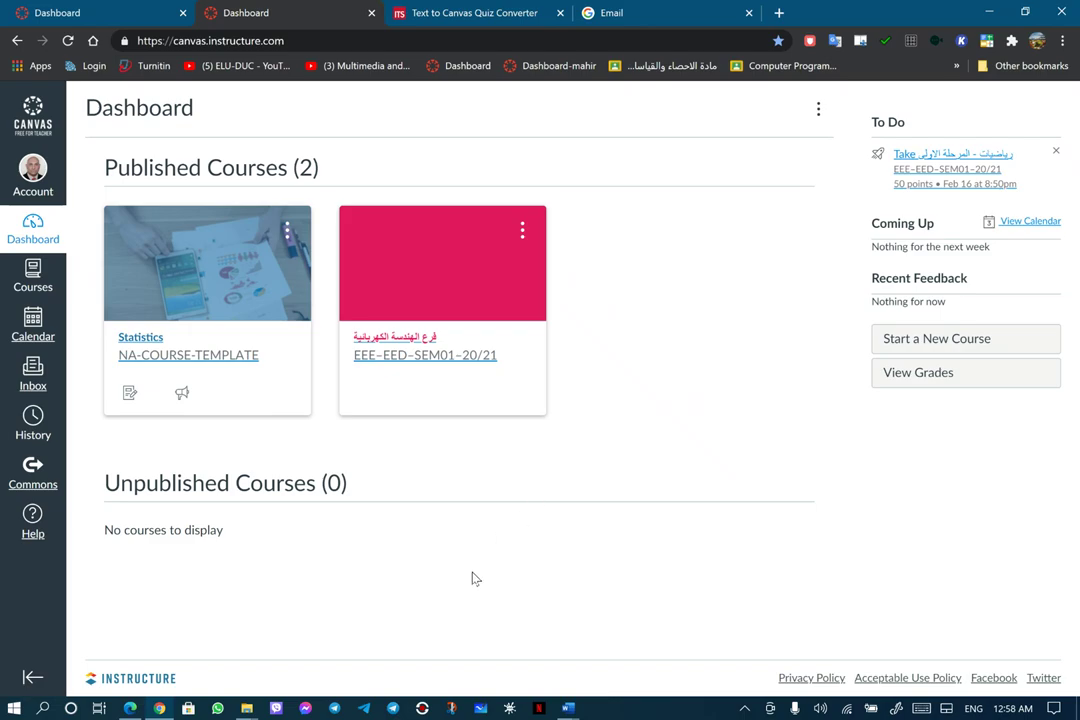
left_click(422, 708)
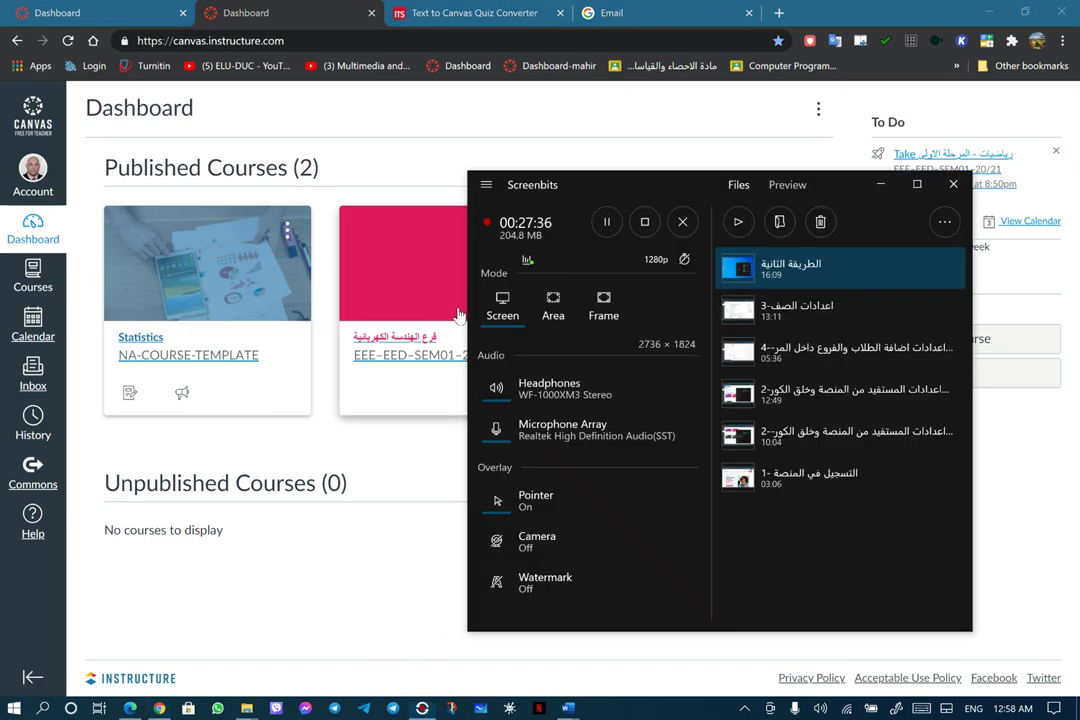